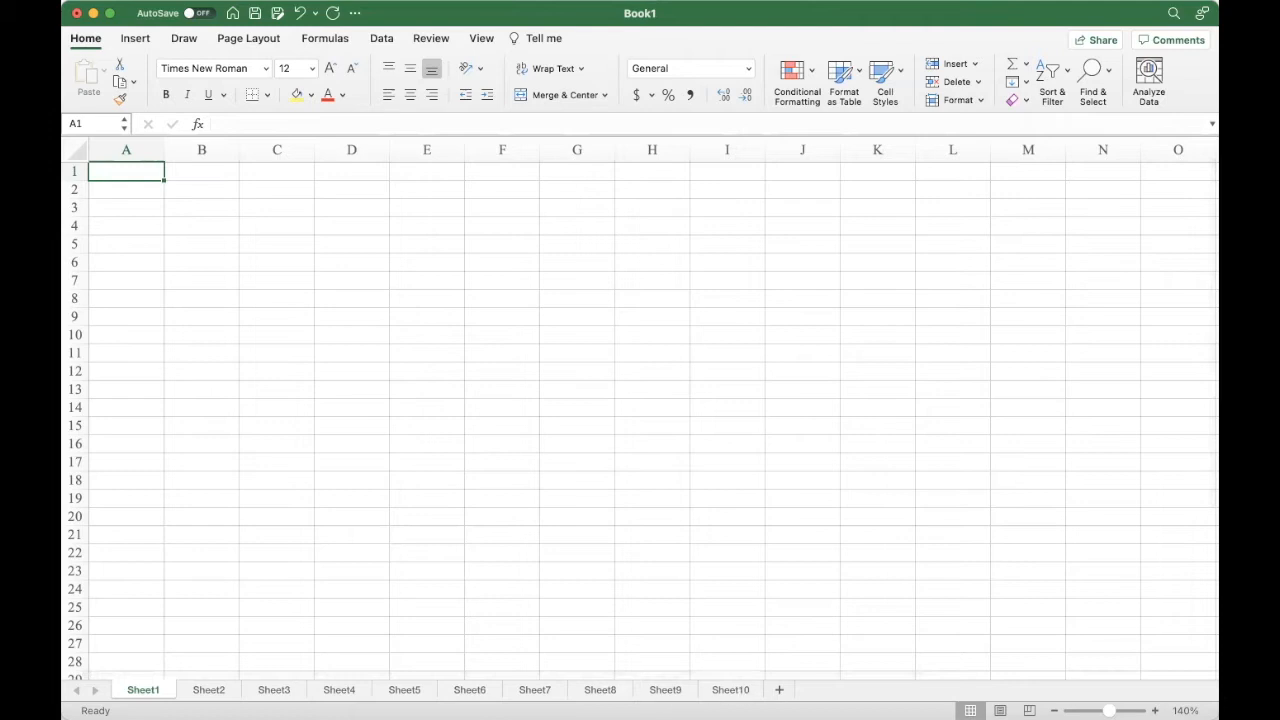
- Rename Sheet1 as Mar
{"action": "double_click", "coordinate": [143, 692]}
{"action": "type", "text": "Jan"}
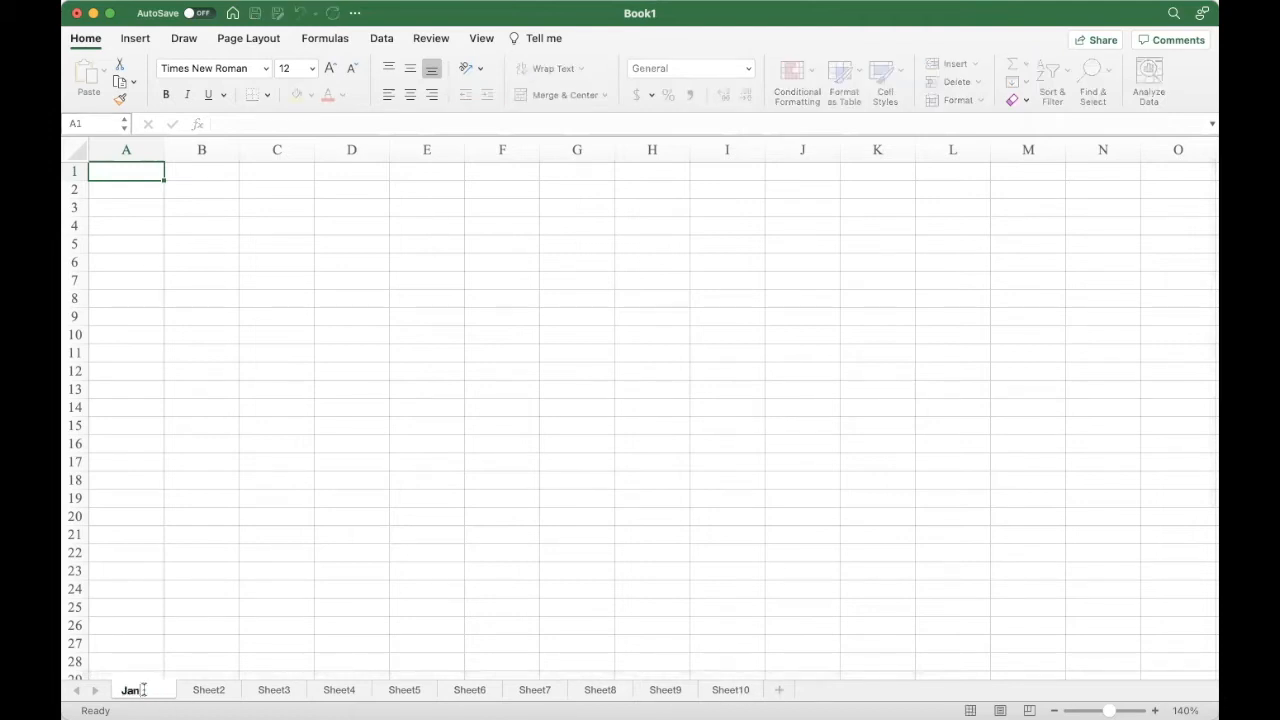
{"action": "key", "text": "BackSpace"}
{"action": "key", "text": "BackSpace"}
{"action": "key", "text": "BackSpace"}
{"action": "type", "text": "Mar"}
- Rename Sheet2 as Apr
{"action": "left_click", "coordinate": [205, 691]}
{"action": "right_click", "coordinate": [205, 691]}
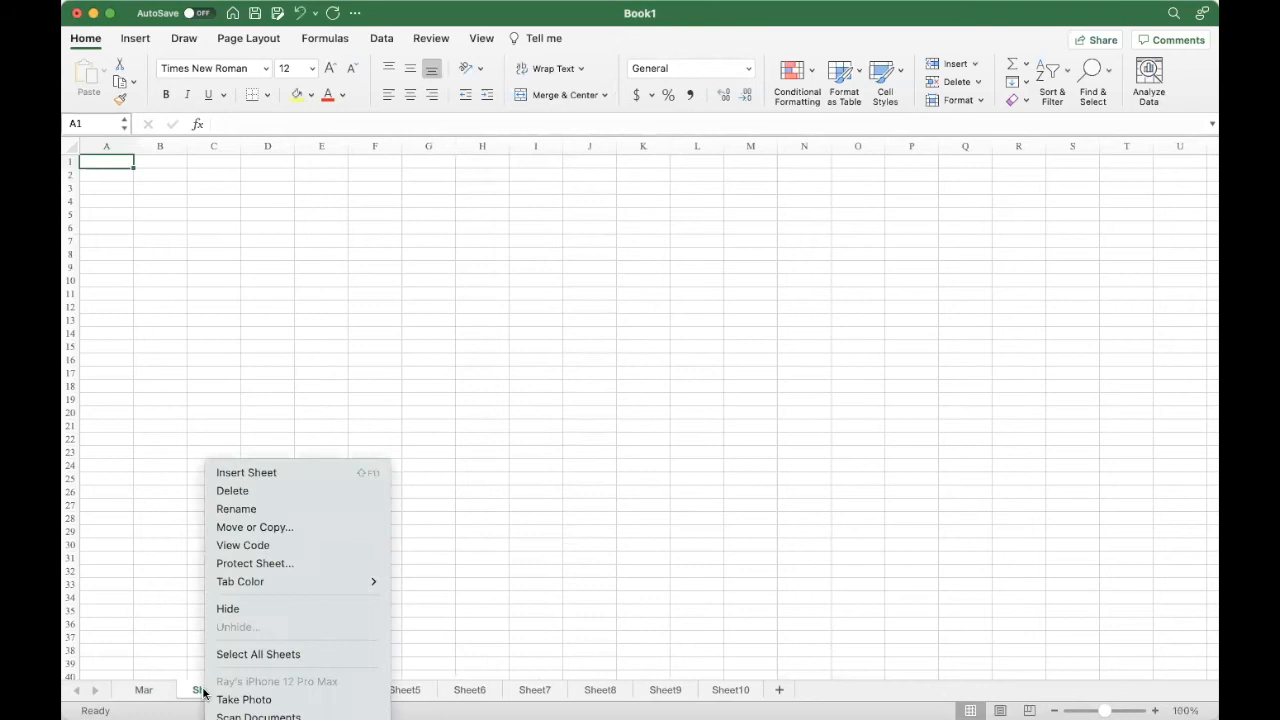
{"action": "left_click", "coordinate": [228, 508]}
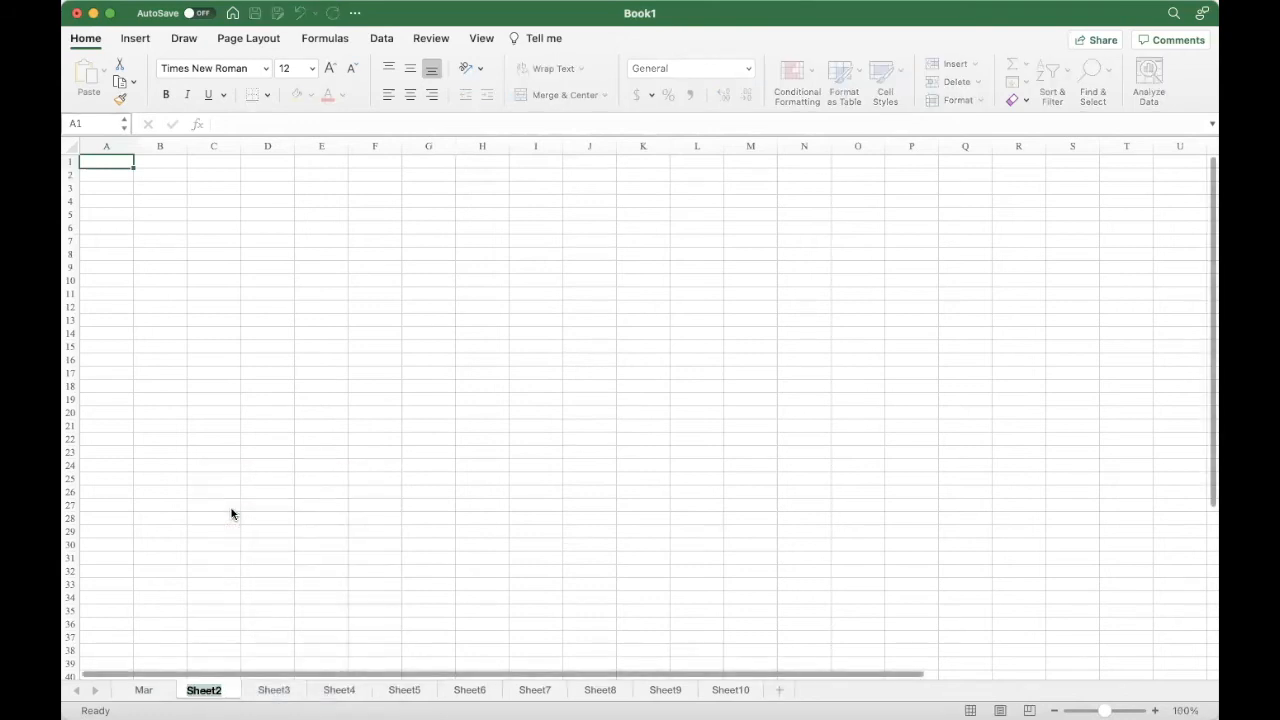
{"action": "type", "text": "Apr"}
- Rename Sheet3 as May and Sheet4 as Jun
{"action": "left_click", "coordinate": [274, 689]}
{"action": "double_click", "coordinate": [276, 689]}
{"action": "type", "text": "May"}
{"action": "left_click", "coordinate": [335, 693]}
{"action": "double_click", "coordinate": [335, 691]}
{"action": "type", "text": "Jun"}
- Rename Sheet5 as Jul and Sheet6 as Aug
{"action": "left_click", "coordinate": [418, 697]}
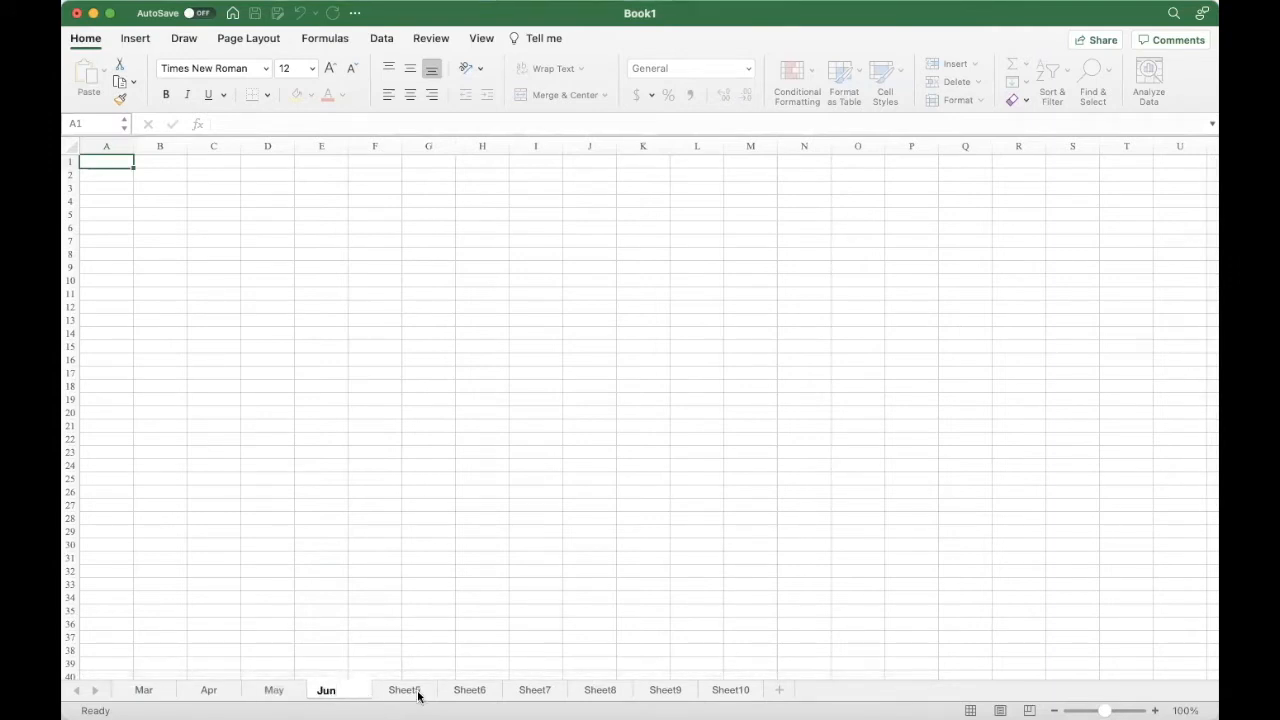
{"action": "double_click", "coordinate": [418, 693]}
{"action": "type", "text": "Jul"}
{"action": "left_click", "coordinate": [457, 690]}
{"action": "double_click", "coordinate": [455, 689]}
{"action": "type", "text": "Aug"}
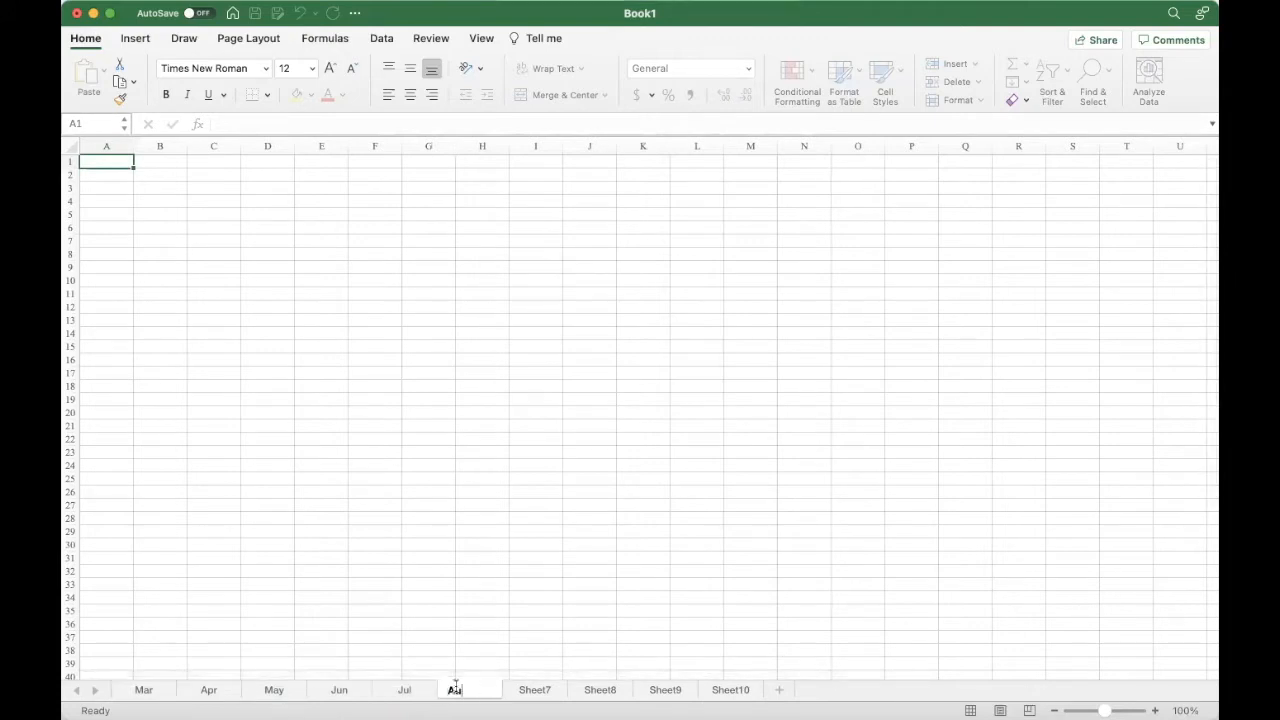
- Rename Sheet7 as Sep and Sheet8 as Oct
{"action": "double_click", "coordinate": [533, 691]}
{"action": "type", "text": "Sep"}
{"action": "double_click", "coordinate": [598, 690]}
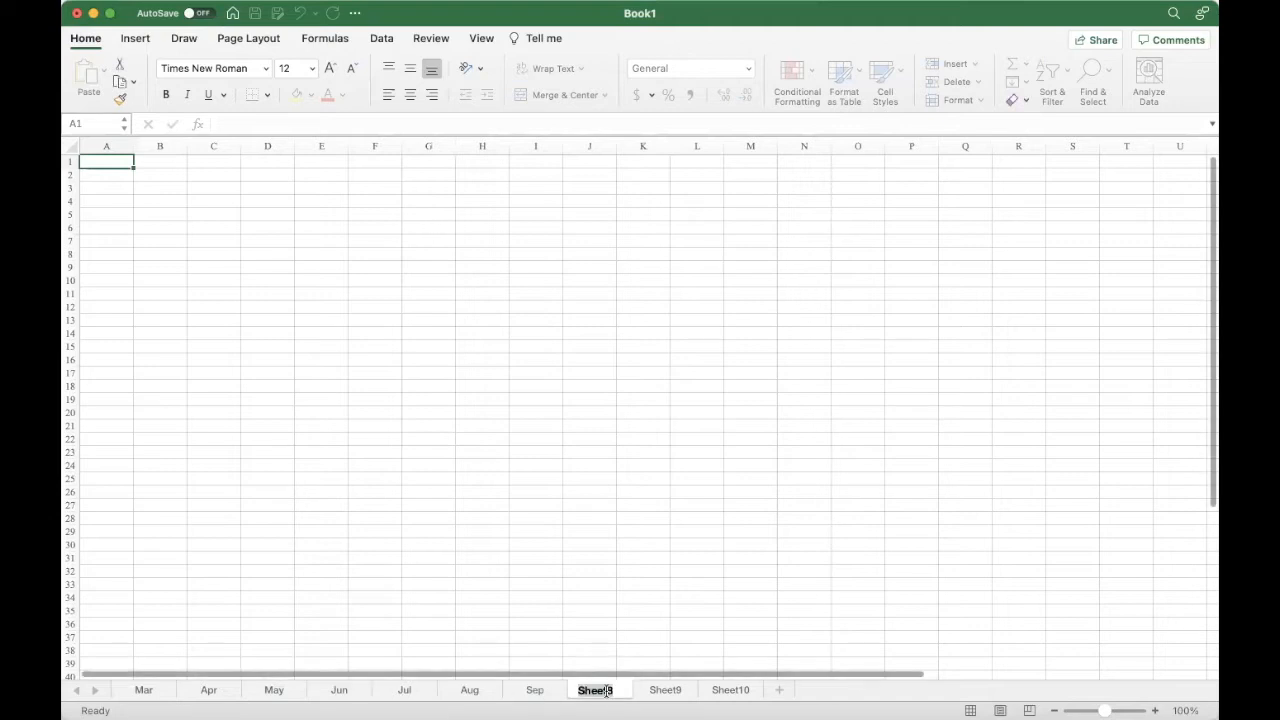
{"action": "type", "text": "Oct"}
- Rename Sheet9 as Nov and Sheet10 as Dec
{"action": "double_click", "coordinate": [652, 689]}
{"action": "type", "text": "Nov"}
{"action": "double_click", "coordinate": [718, 689]}
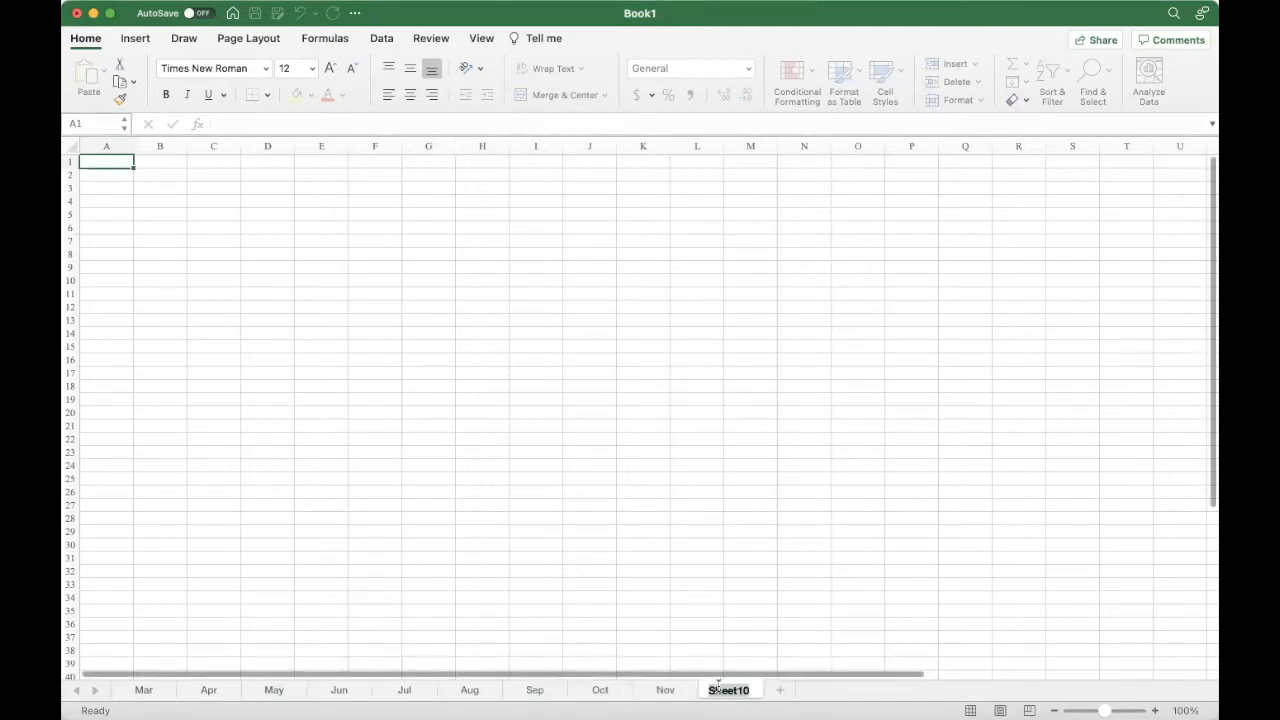
{"action": "type", "text": "Dec"}
- Group the sheets Mar through Dec and enter the headers Date in A6 and Category in B6
{"action": "left_click", "coordinate": [137, 690]}
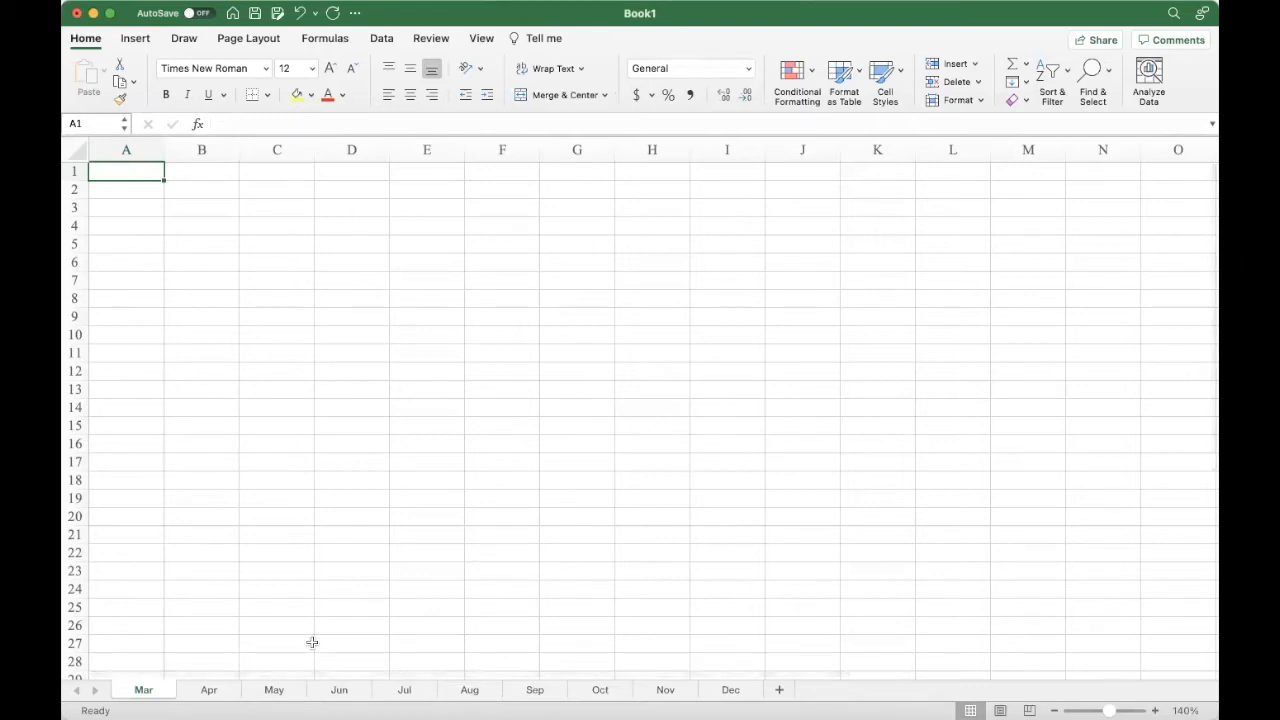
{"action": "left_click", "coordinate": [729, 690], "text": "shift"}
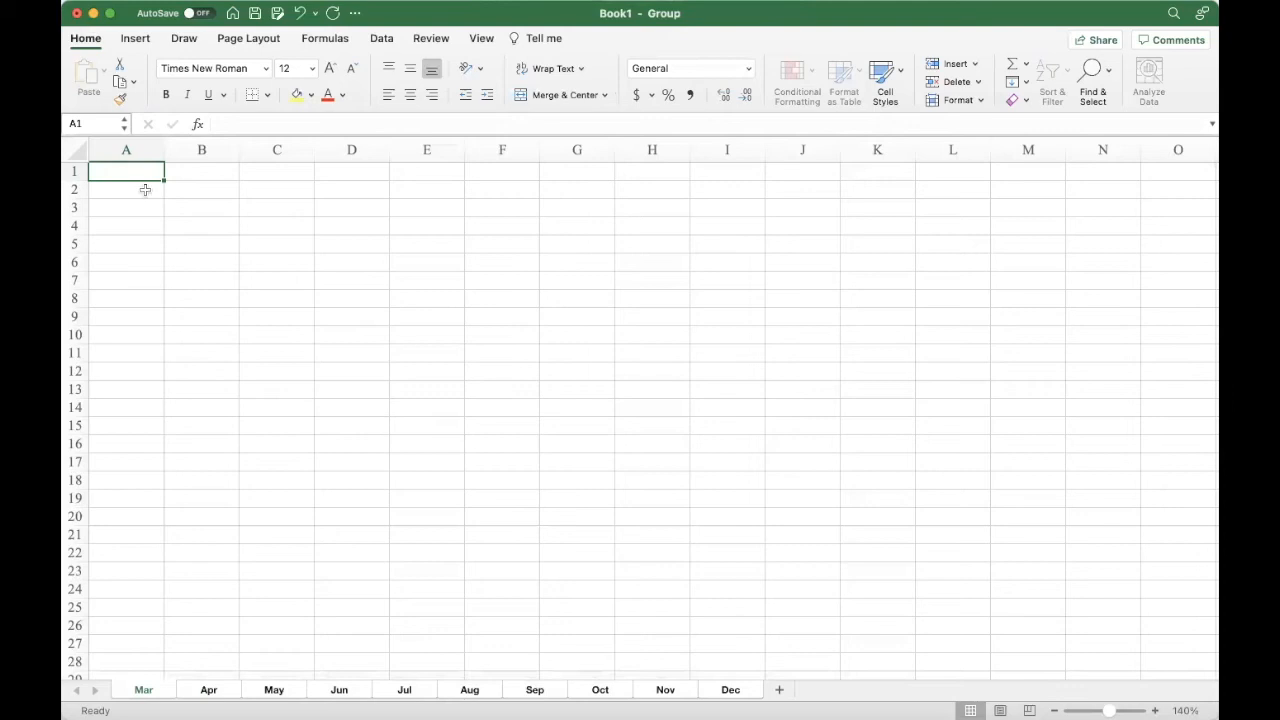
{"action": "left_click", "coordinate": [122, 265]}
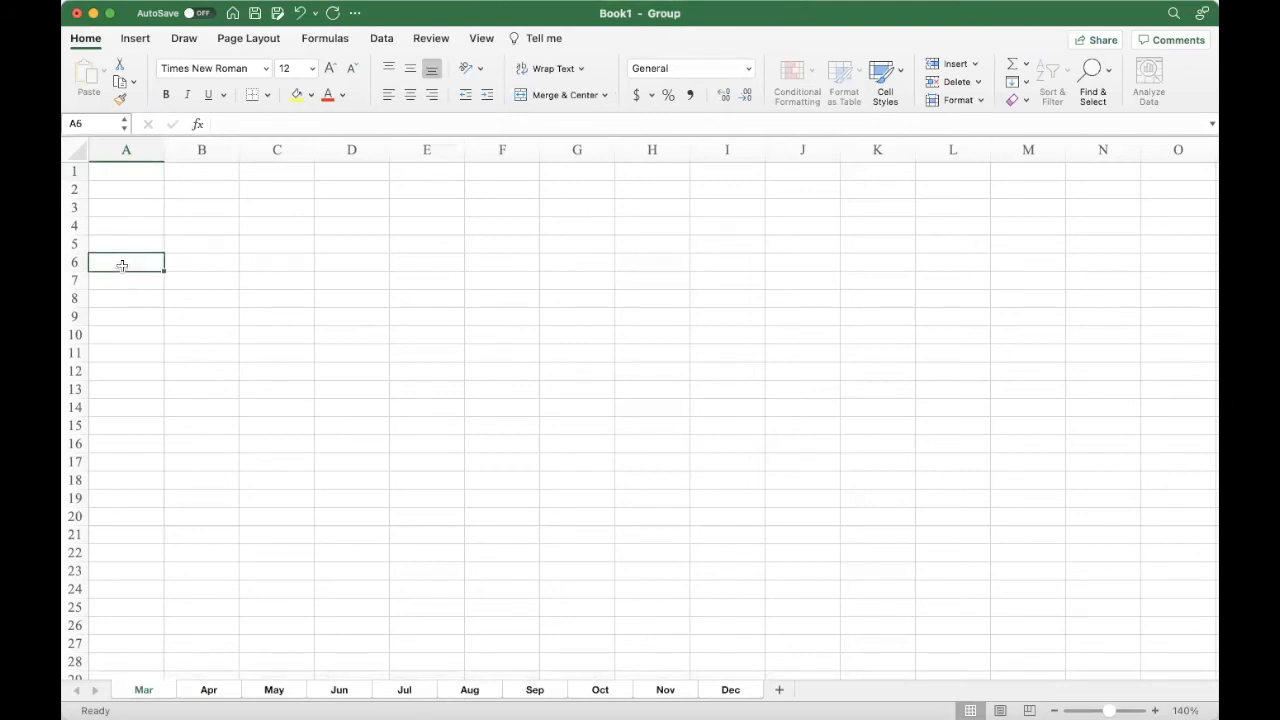
{"action": "type", "text": "Date"}
{"action": "key", "text": "Tab"}
{"action": "type", "text": "C"}
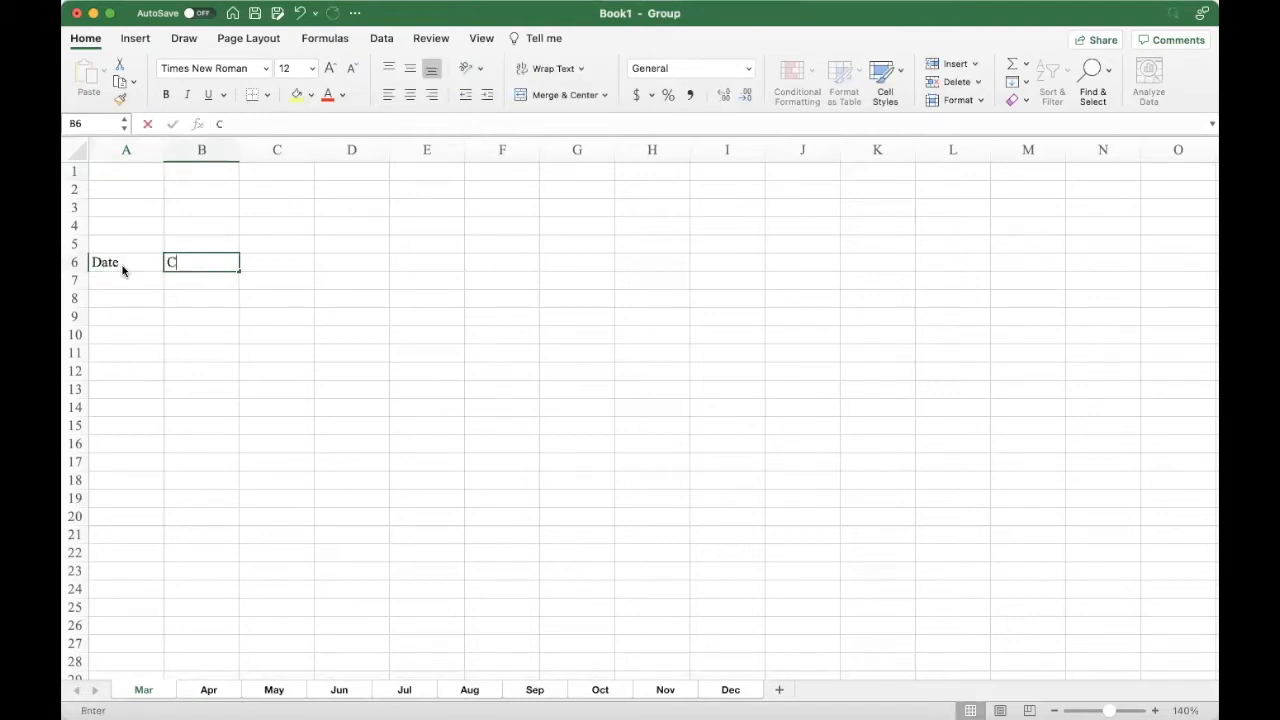
{"action": "type", "text": "ategory"}
{"action": "key", "text": "Tab"}
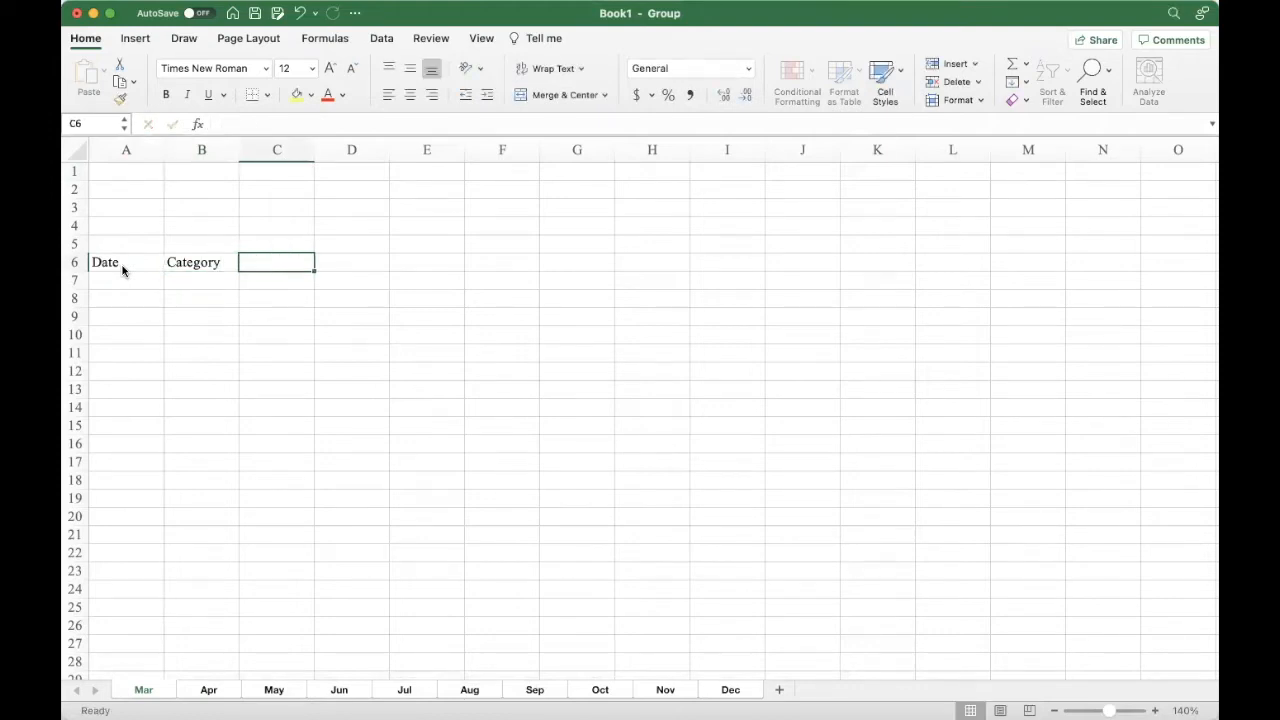
- Enter the headers Name, Memo, Deposit and Expense in cells C6 through F6 of the grouped sheets
{"action": "type", "text": "Name"}
{"action": "key", "text": "Tab"}
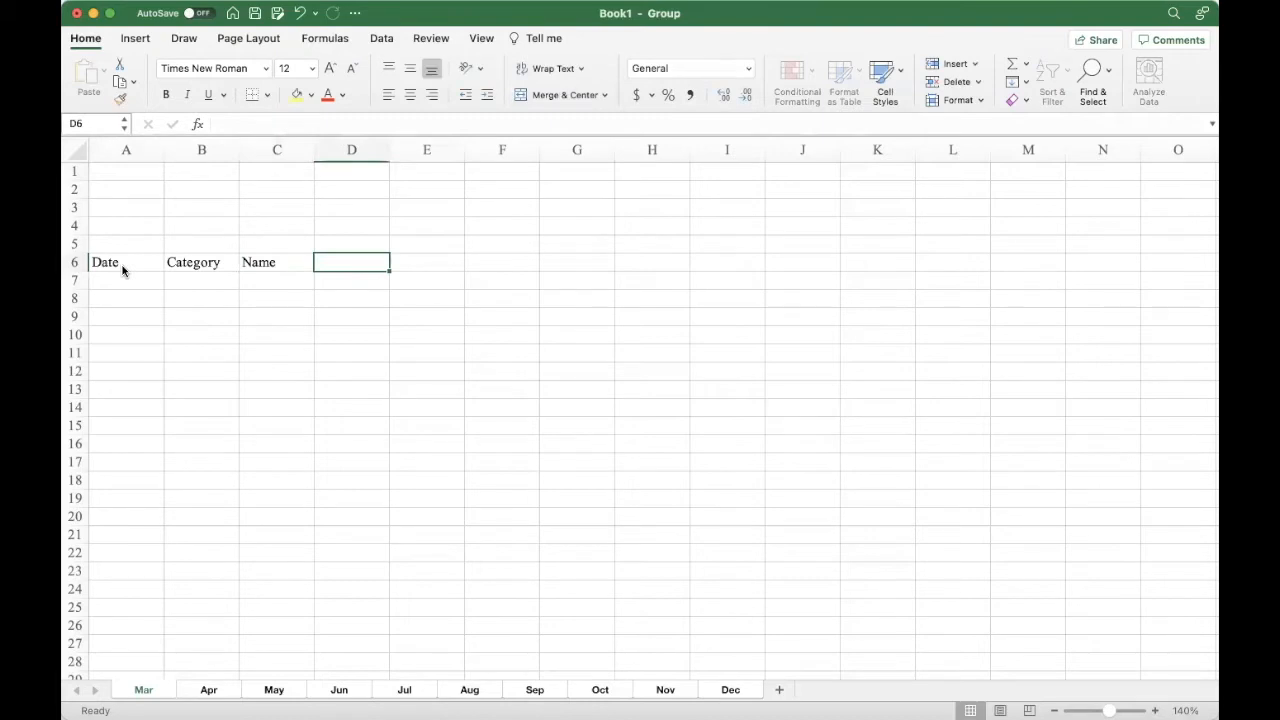
{"action": "type", "text": "Memo"}
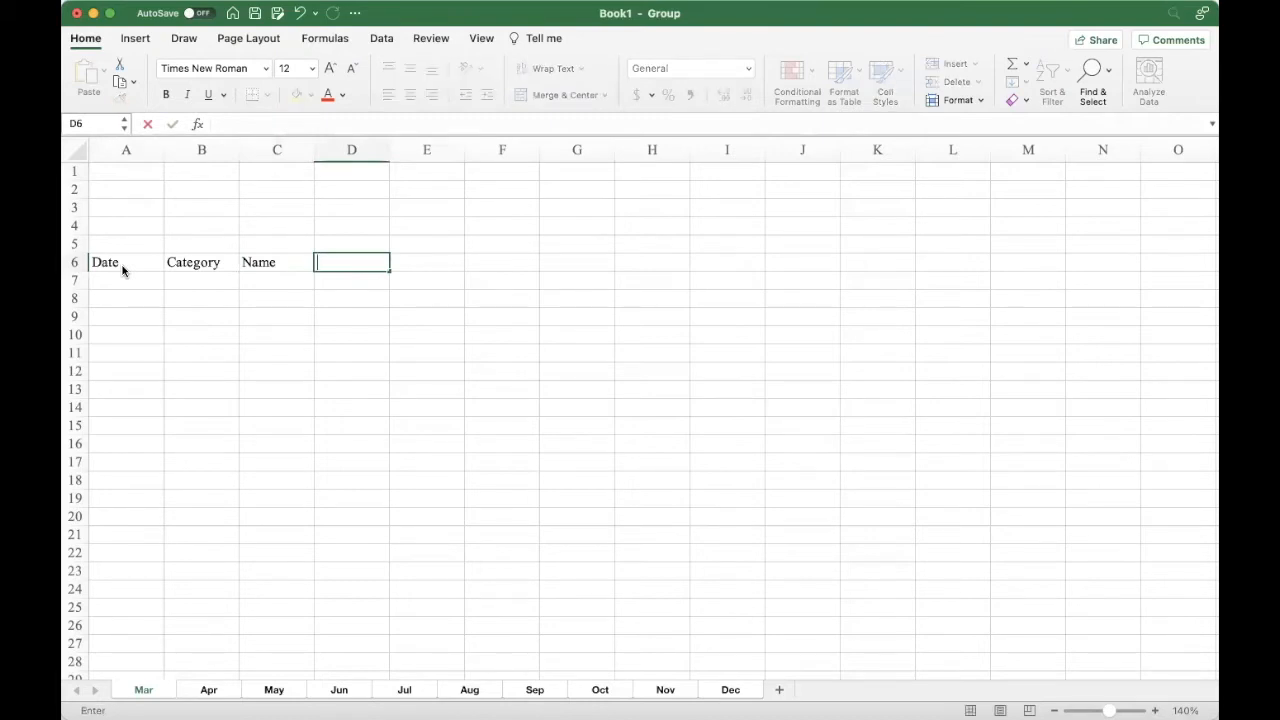
{"action": "key", "text": "Tab"}
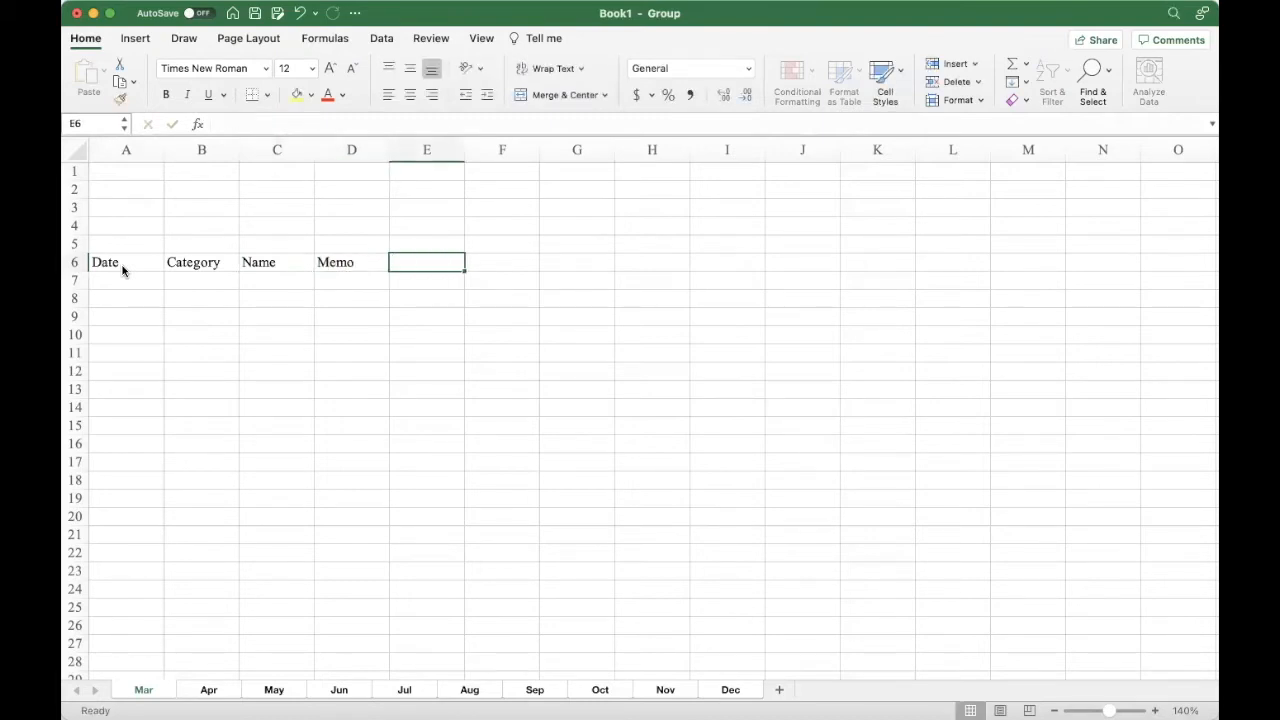
{"action": "type", "text": "Deposit"}
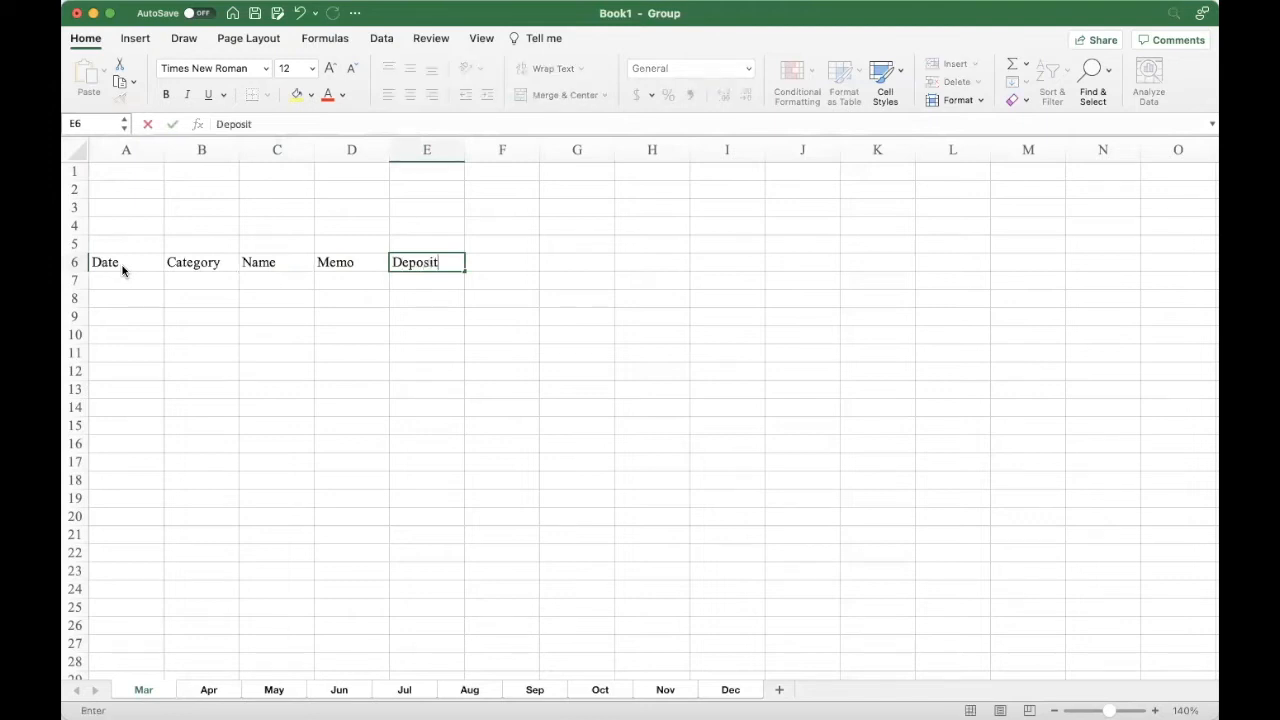
{"action": "key", "text": "Tab"}
{"action": "type", "text": "Expense"}
{"action": "key", "text": "Left"}
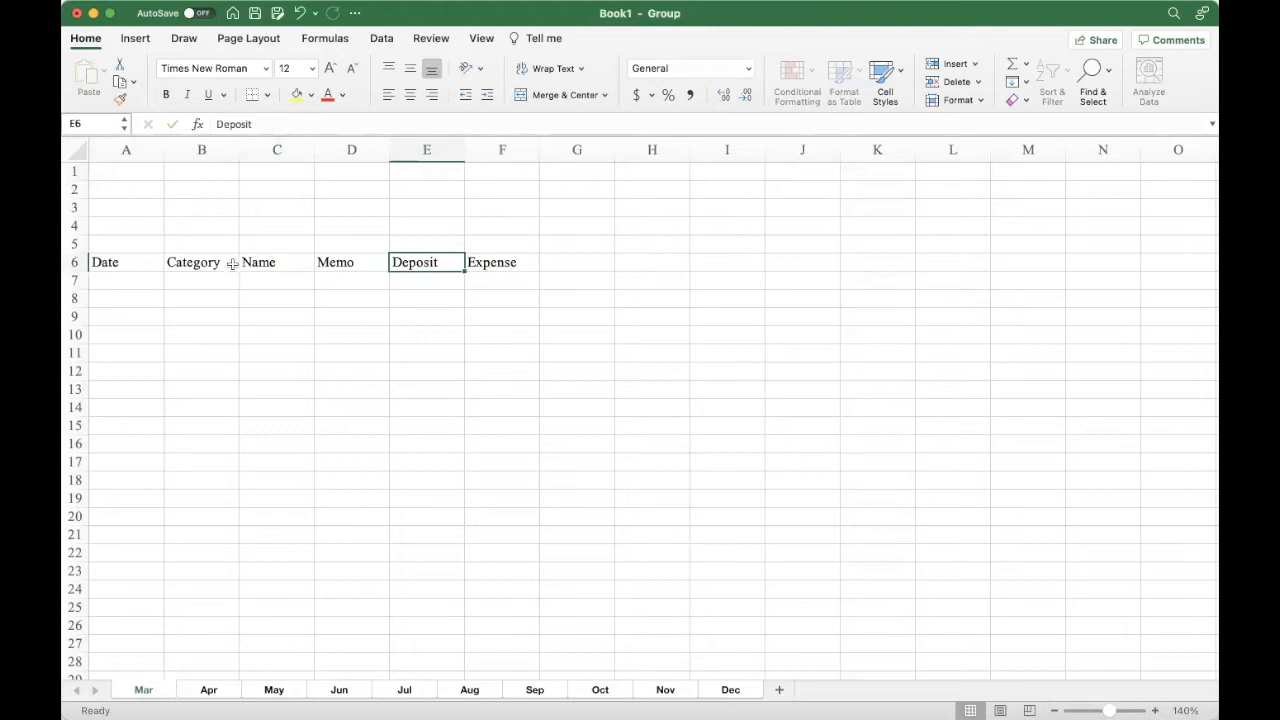
- Enter the date 3/1 in cells A7 and A8 under the Date header
{"action": "left_click", "coordinate": [125, 281]}
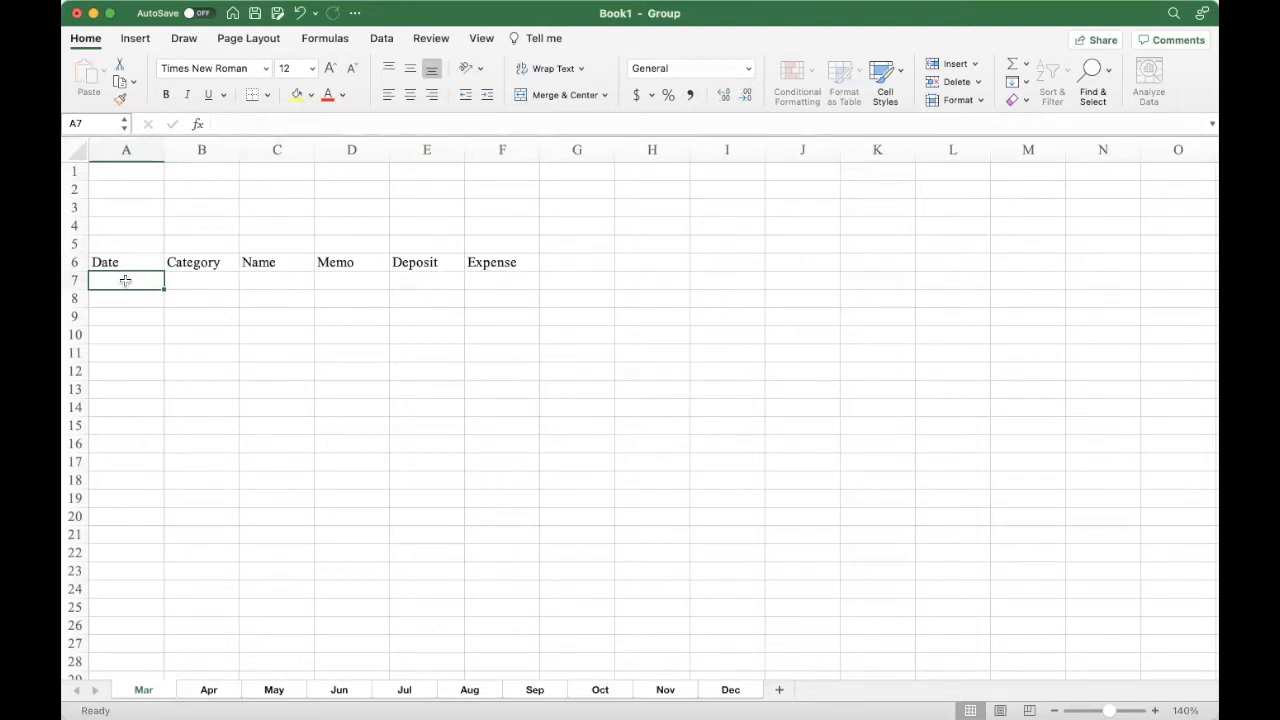
{"action": "type", "text": "3/1"}
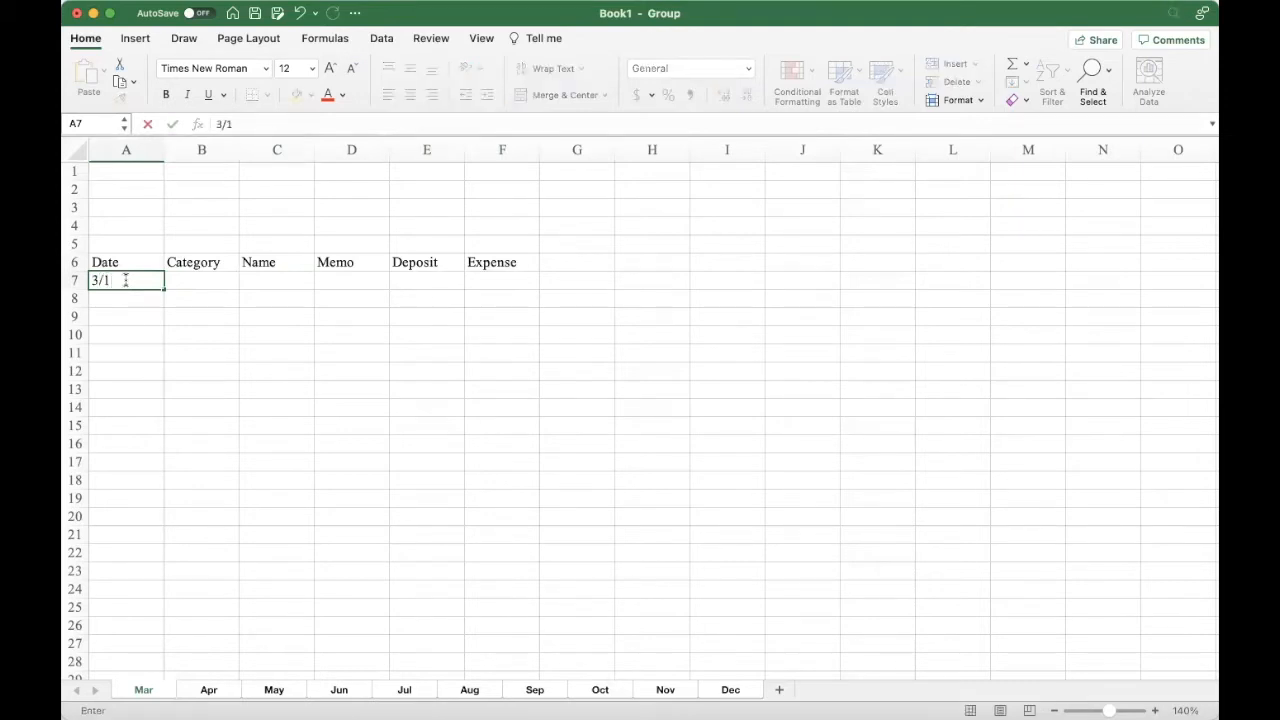
{"action": "key", "text": "Return"}
{"action": "type", "text": "3/1"}
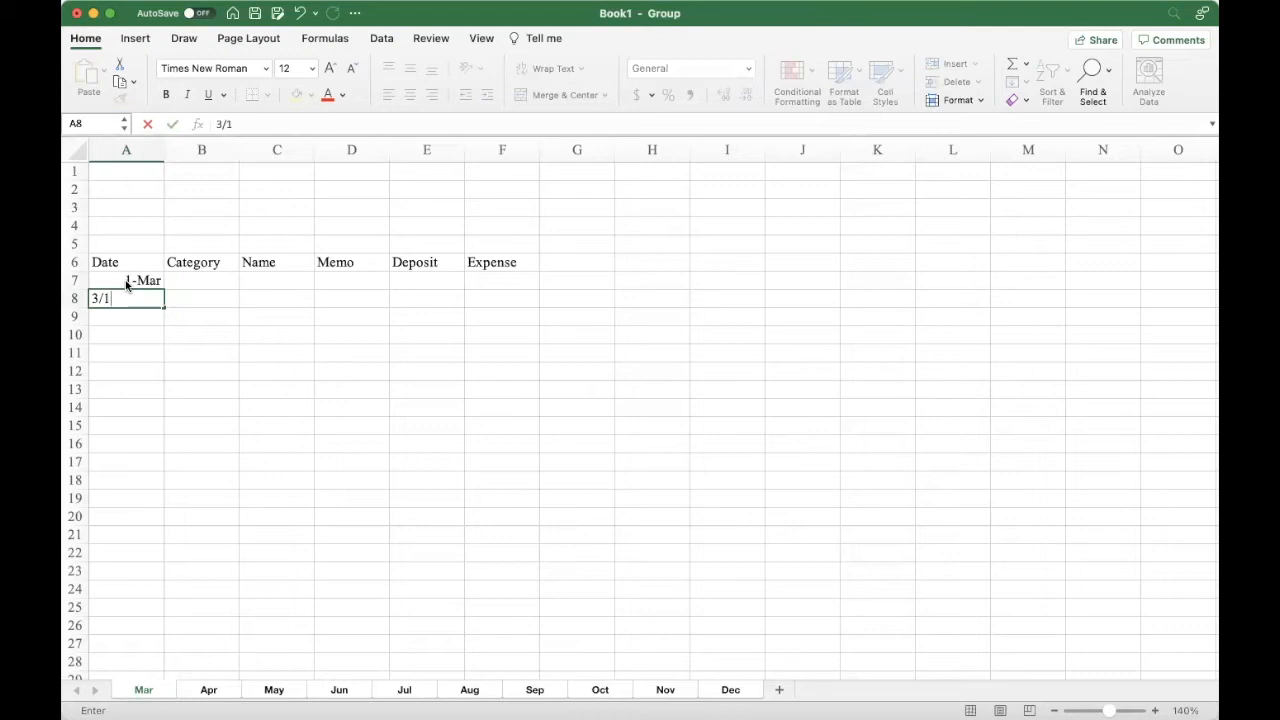
- Enter the categories Salary in B7 and Groceries in B8
{"action": "left_click", "coordinate": [127, 283]}
{"action": "key", "text": "Tab"}
{"action": "type", "text": "Salary"}
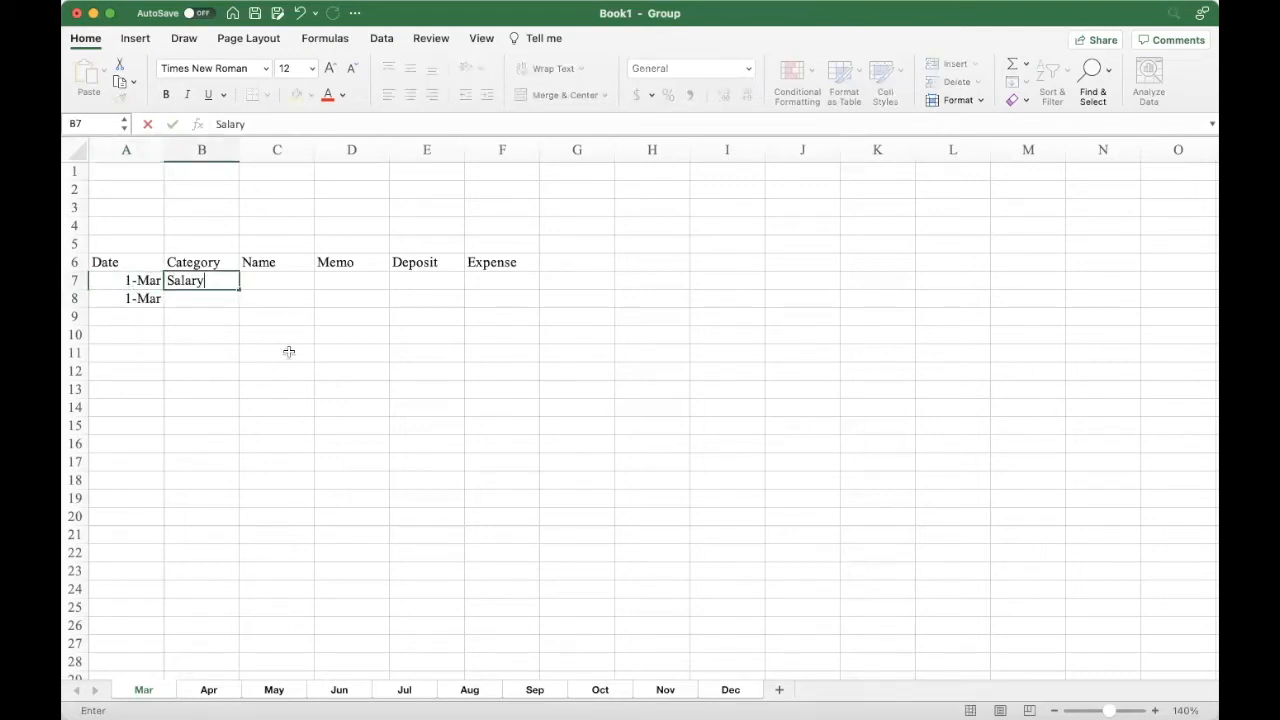
{"action": "key", "text": "Return"}
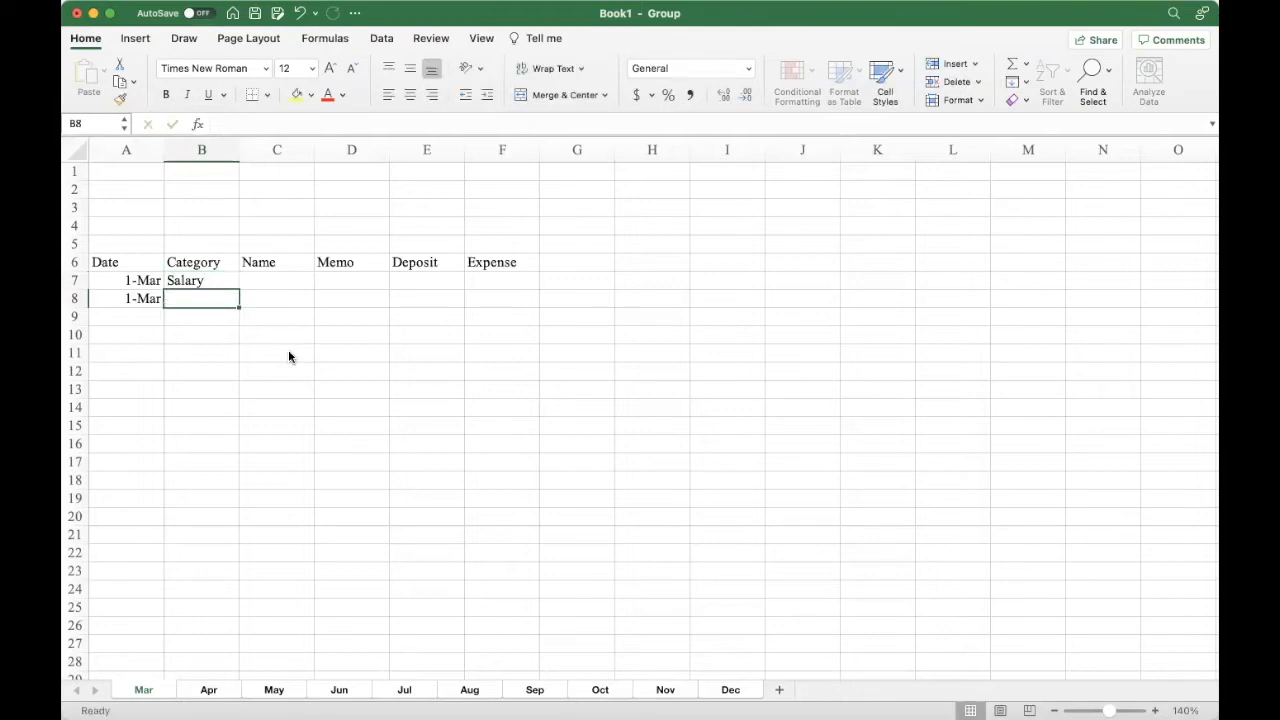
{"action": "type", "text": "Groceries"}
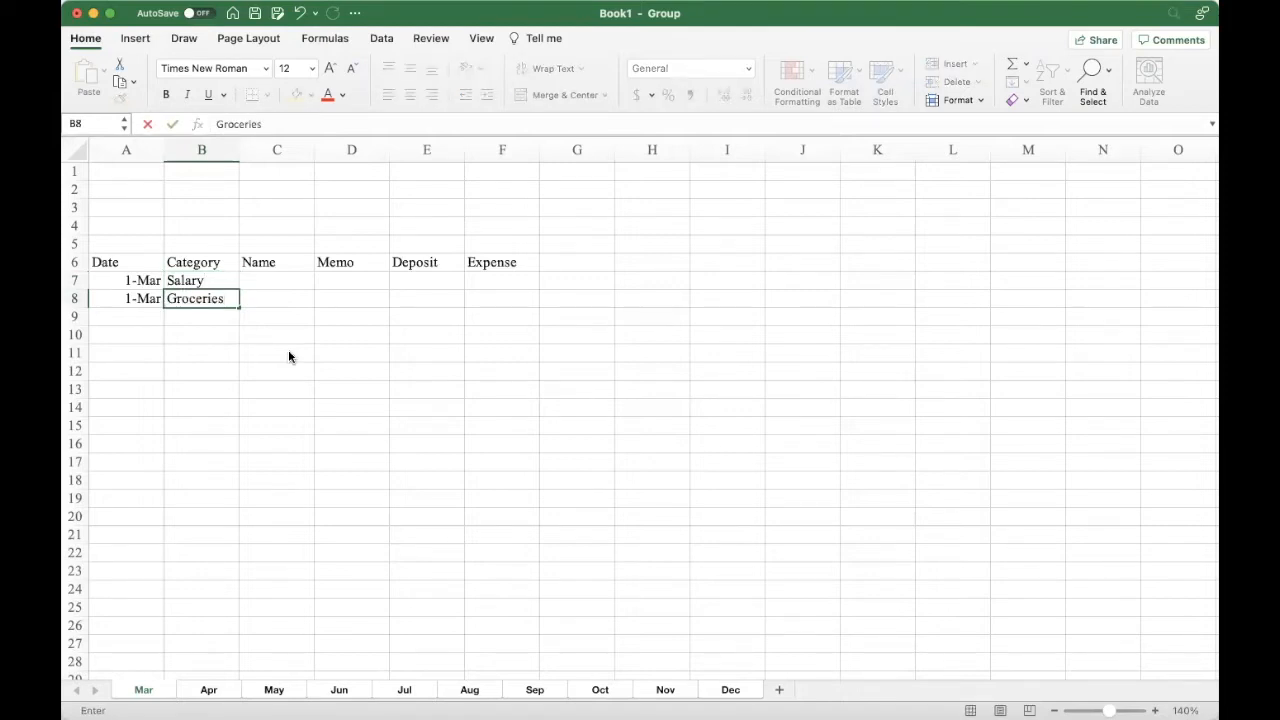
- Complete the salary row with the name Walmart, the memo "Salary for 2nd Week in February" and a deposit of 1234.56
{"action": "key", "text": "Up"}
{"action": "key", "text": "Right"}
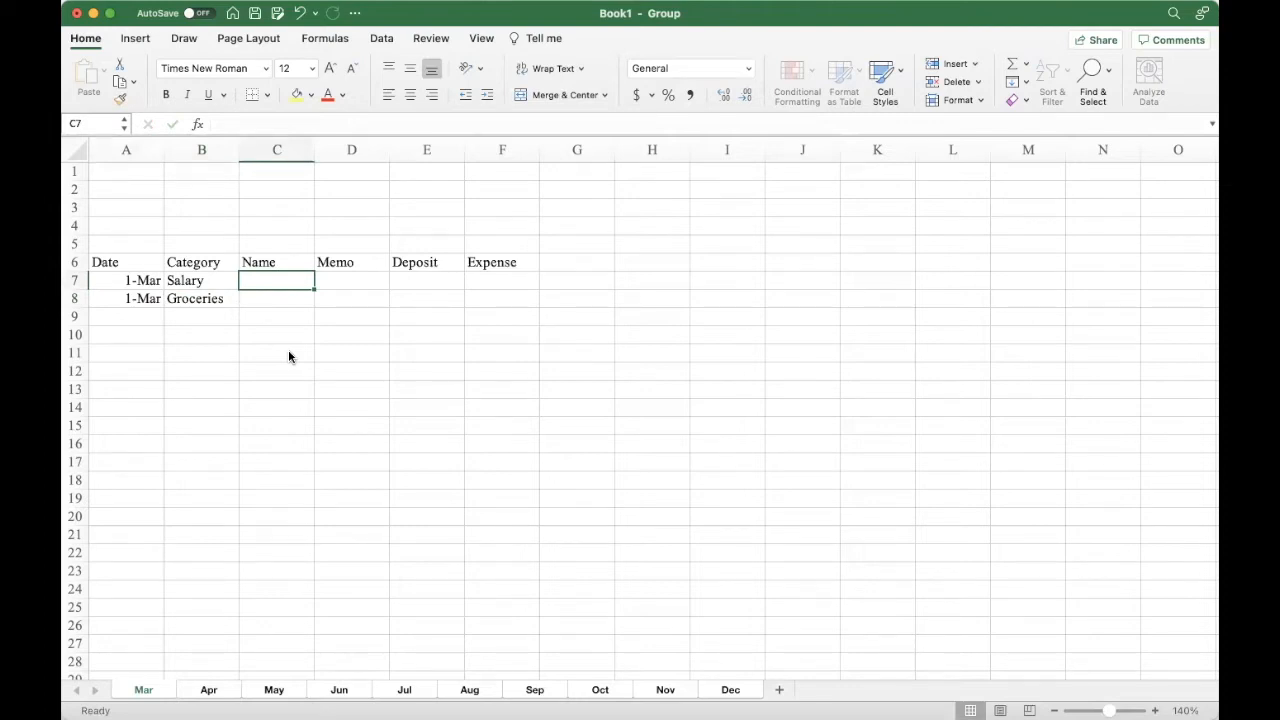
{"action": "type", "text": "Walmart"}
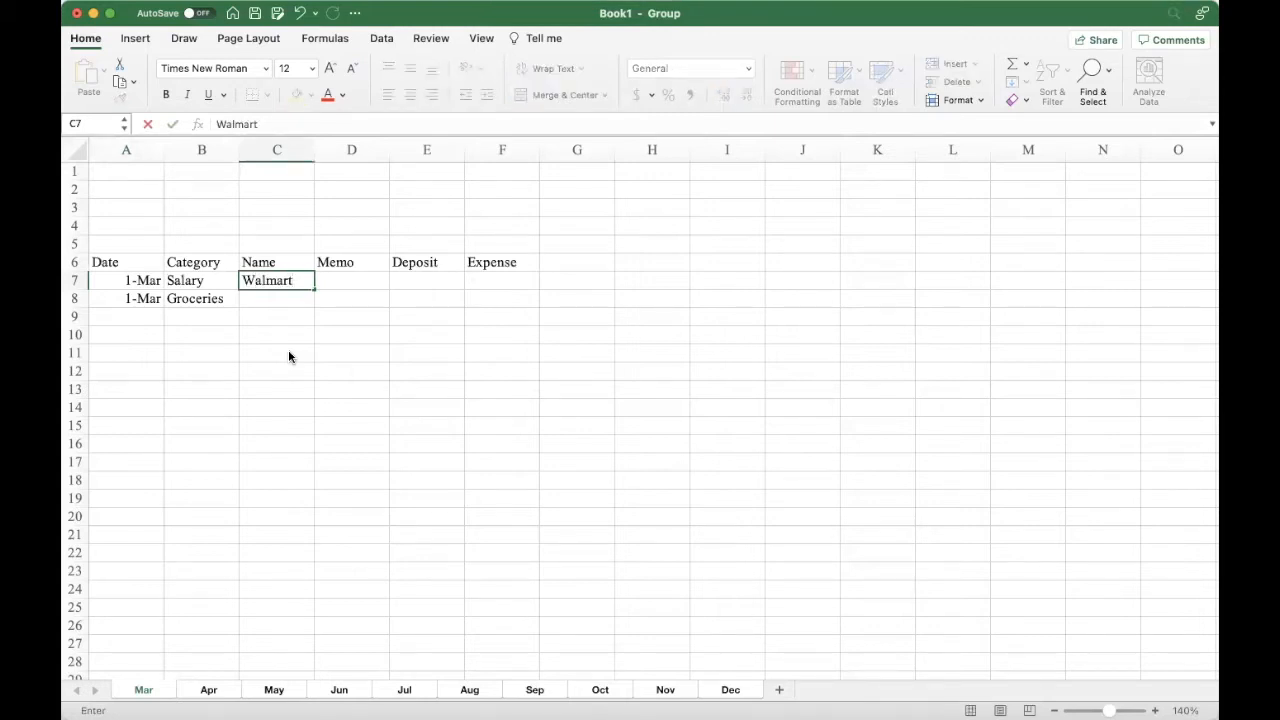
{"action": "key", "text": "Tab"}
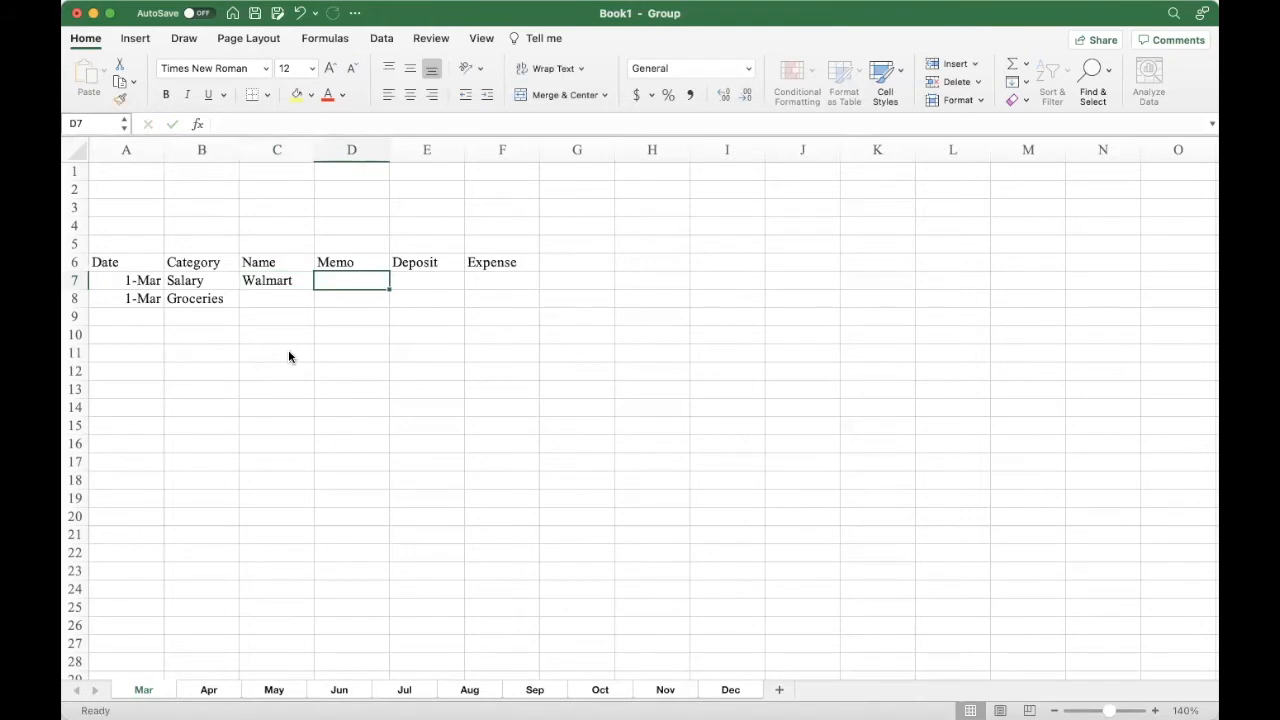
{"action": "type", "text": "Salary for 2nd Week in February"}
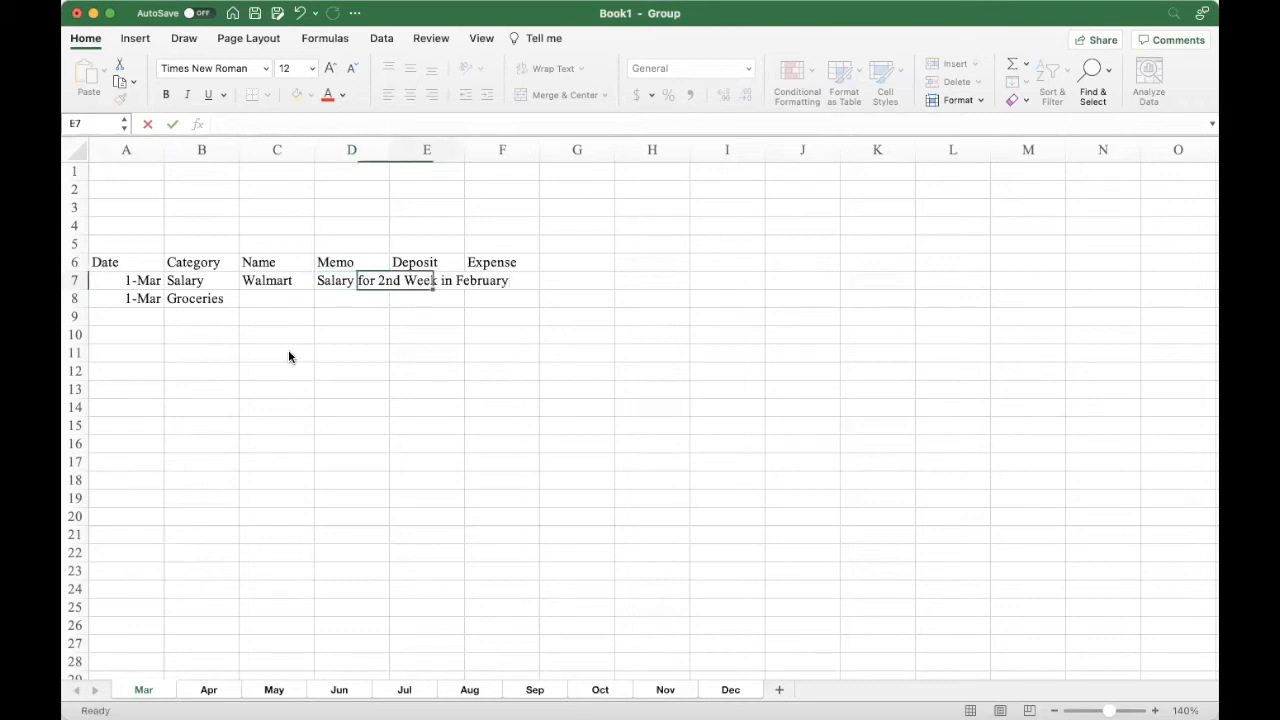
{"action": "key", "text": "Tab"}
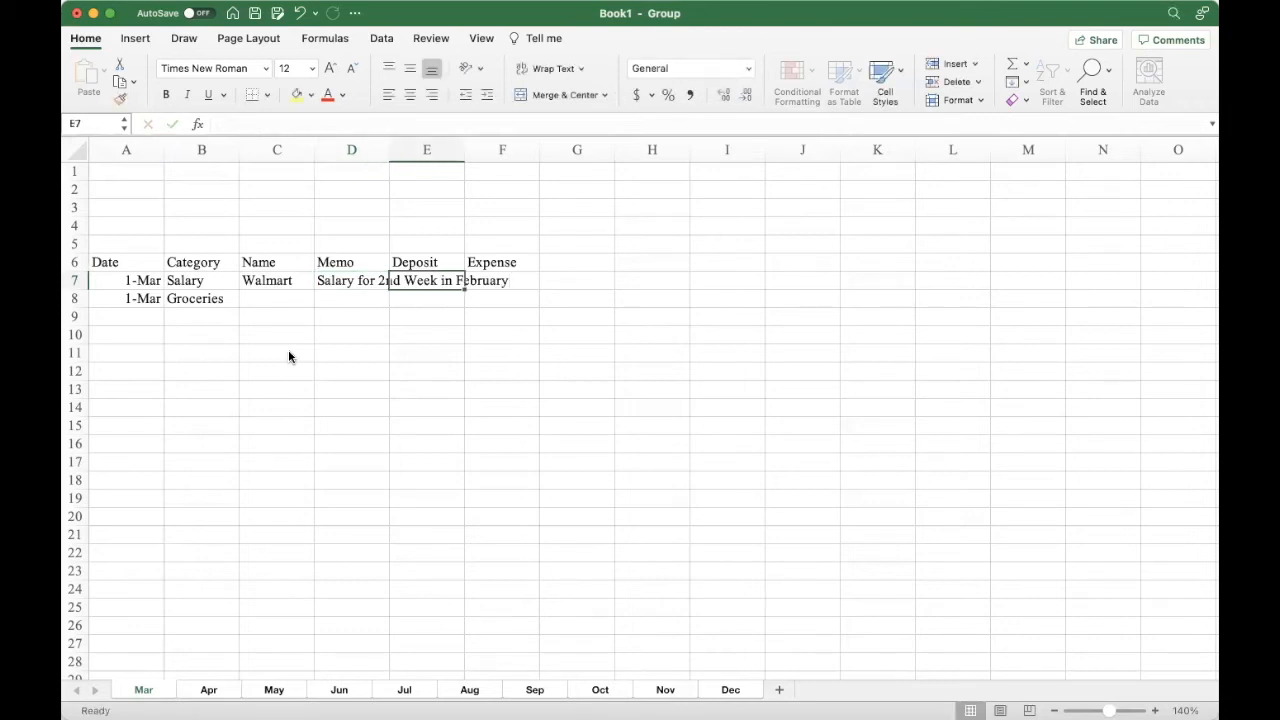
{"action": "type", "text": "1234.56"}
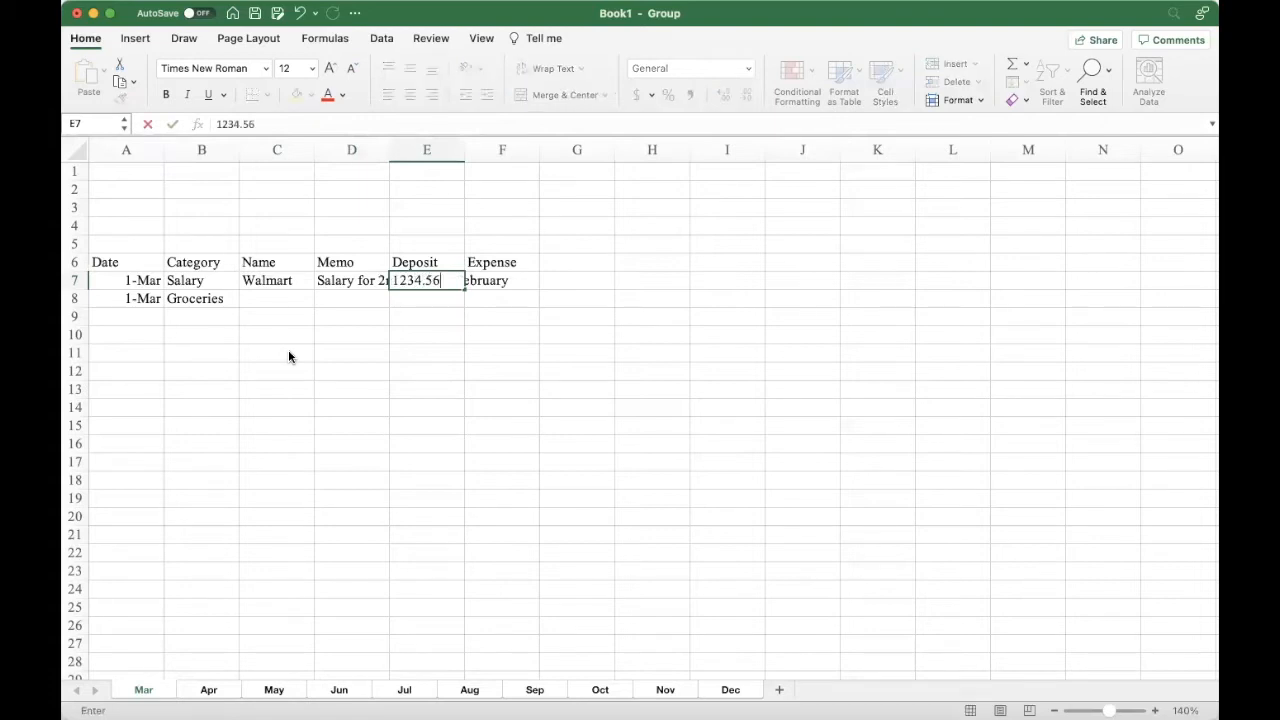
{"action": "key", "text": "Return"}
{"action": "key", "text": "Up"}
{"action": "key", "text": "Left"}
{"action": "key", "text": "Right"}
{"action": "key", "text": "Left"}
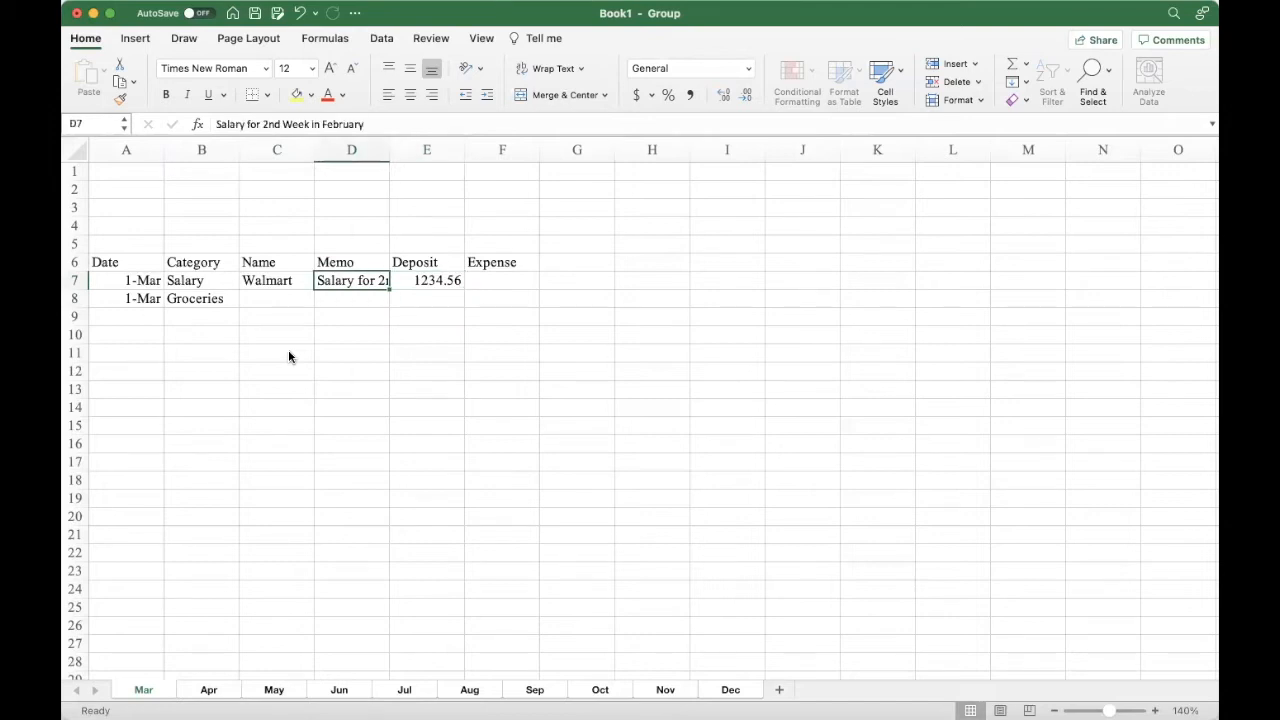
- Complete the groceries row with the name Vons, the memo "Milk and Bread" and an expense of 8.55
{"action": "key", "text": "Down"}
{"action": "key", "text": "Left"}
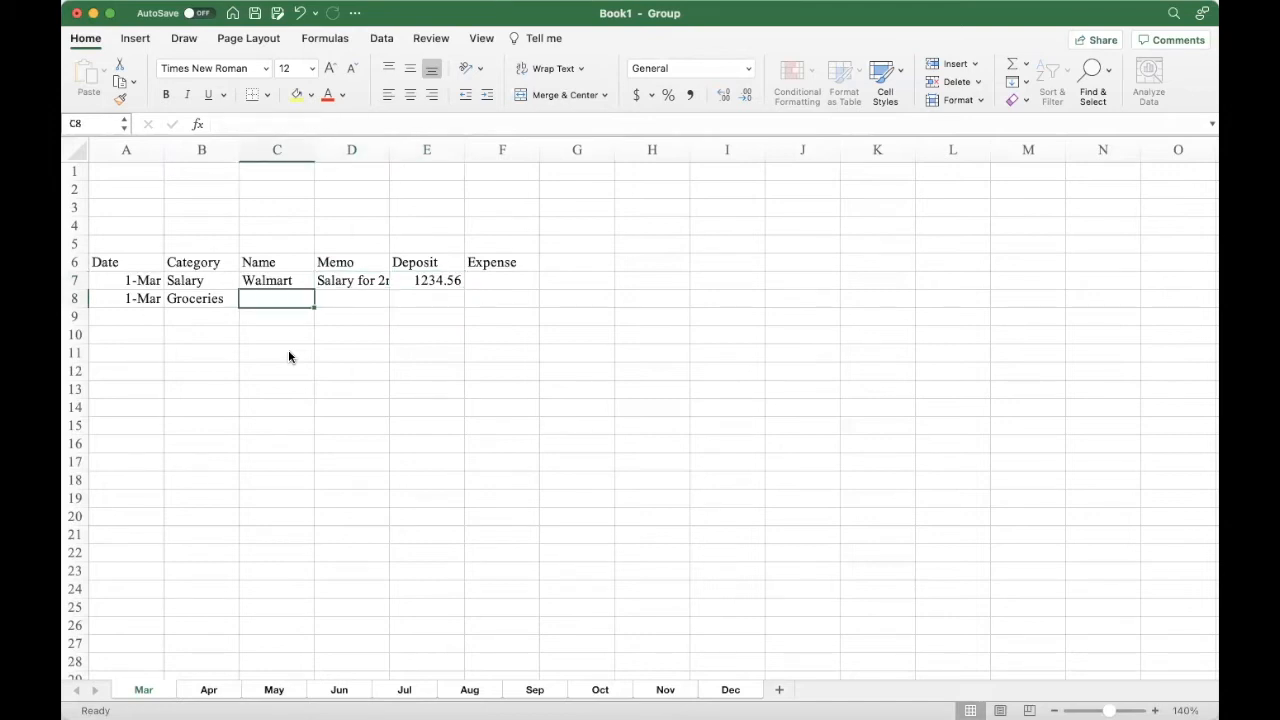
{"action": "type", "text": "Vons"}
{"action": "key", "text": "Tab"}
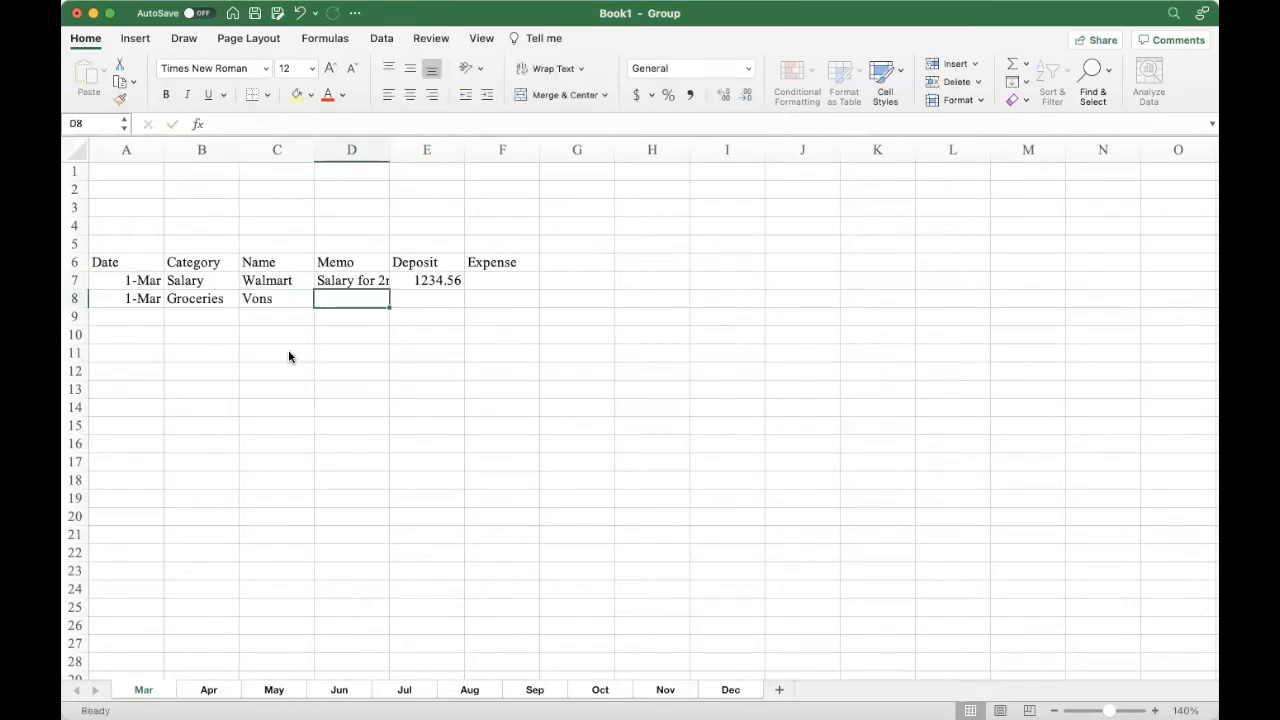
{"action": "type", "text": "Milk and"}
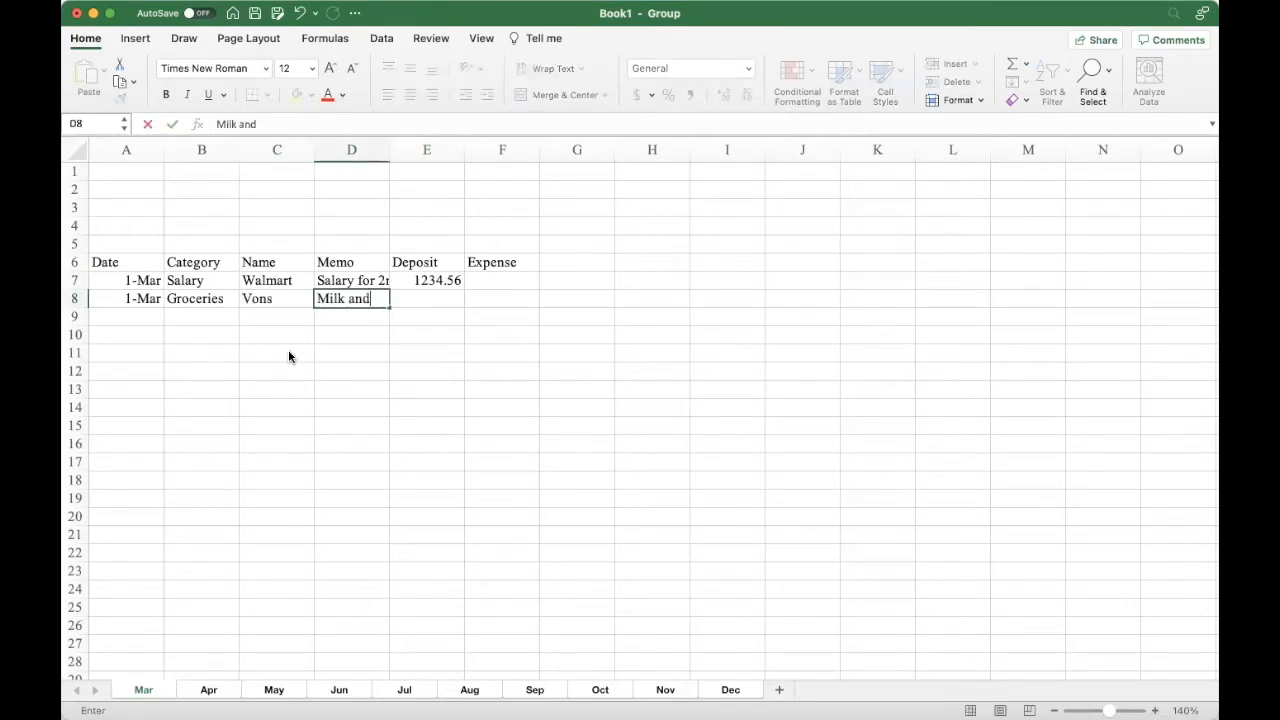
{"action": "type", "text": " Brea"}
{"action": "key", "text": "Tab"}
{"action": "key", "text": "Tab"}
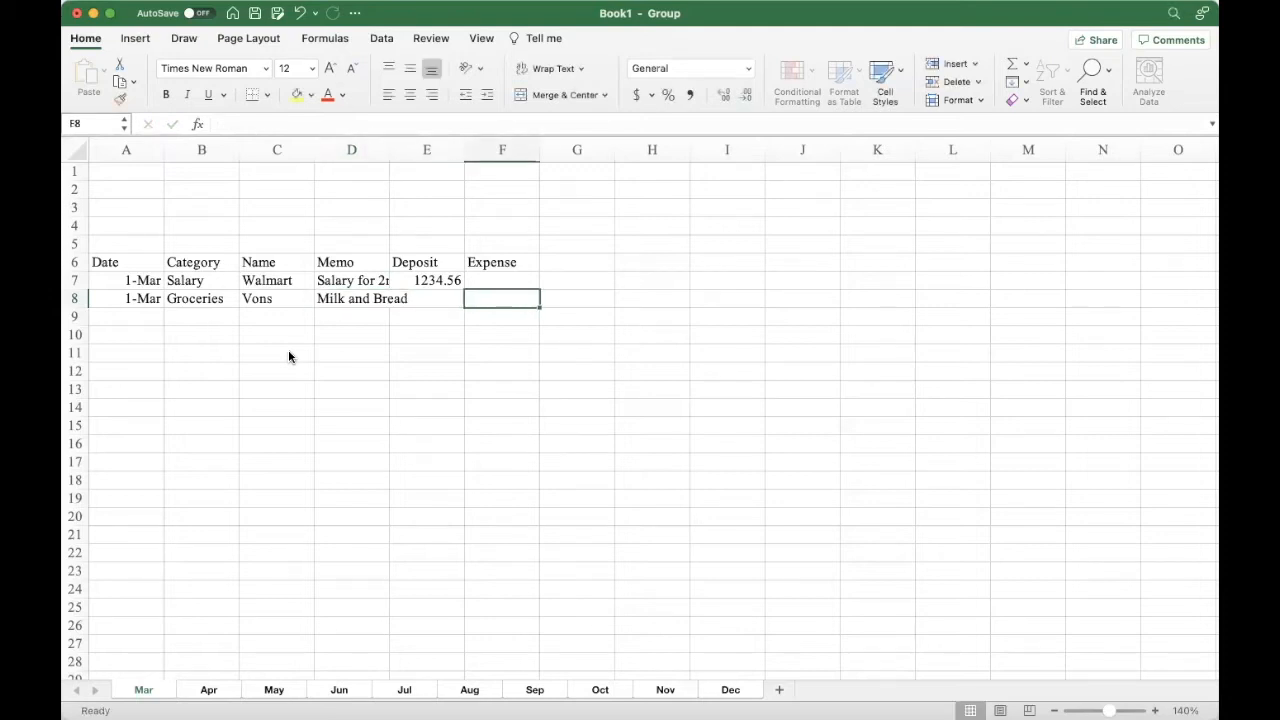
{"action": "type", "text": "8.55"}
{"action": "key", "text": "Up"}
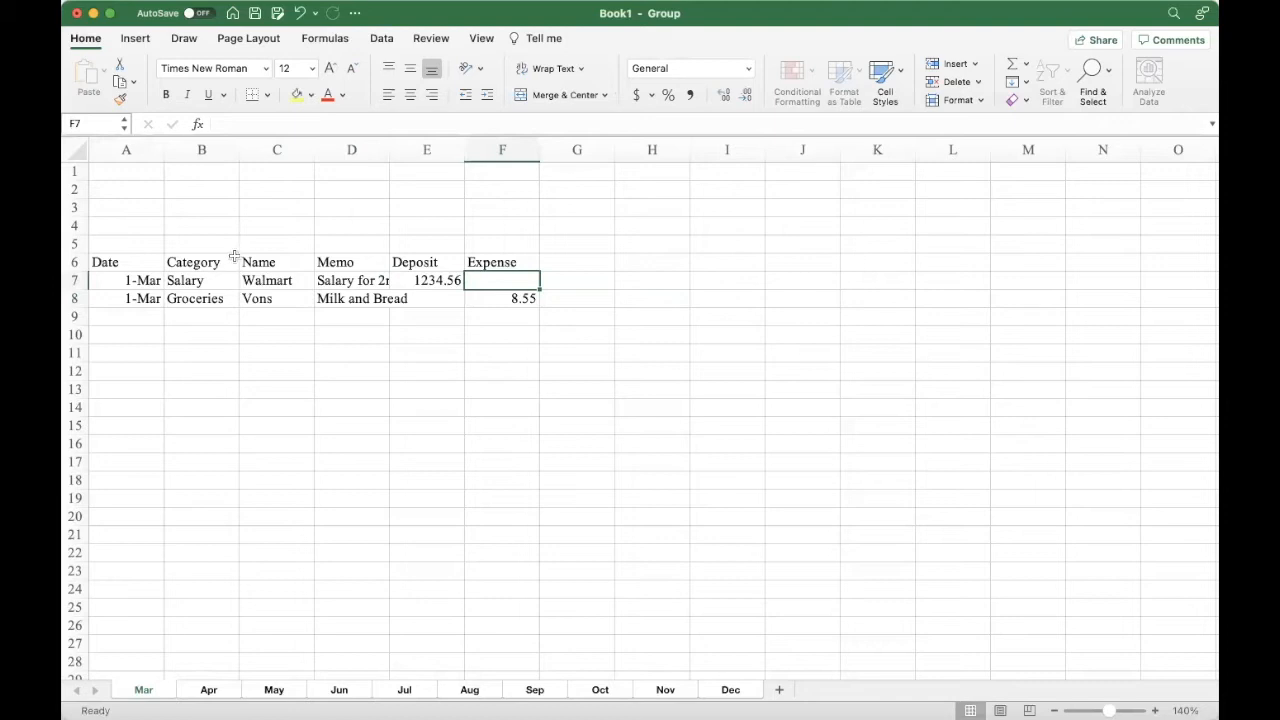
- Format the header row A6:F6 with yellow fill, bold text and centered alignment
{"action": "left_click_drag", "start_coordinate": [145, 261], "coordinate": [462, 263]}
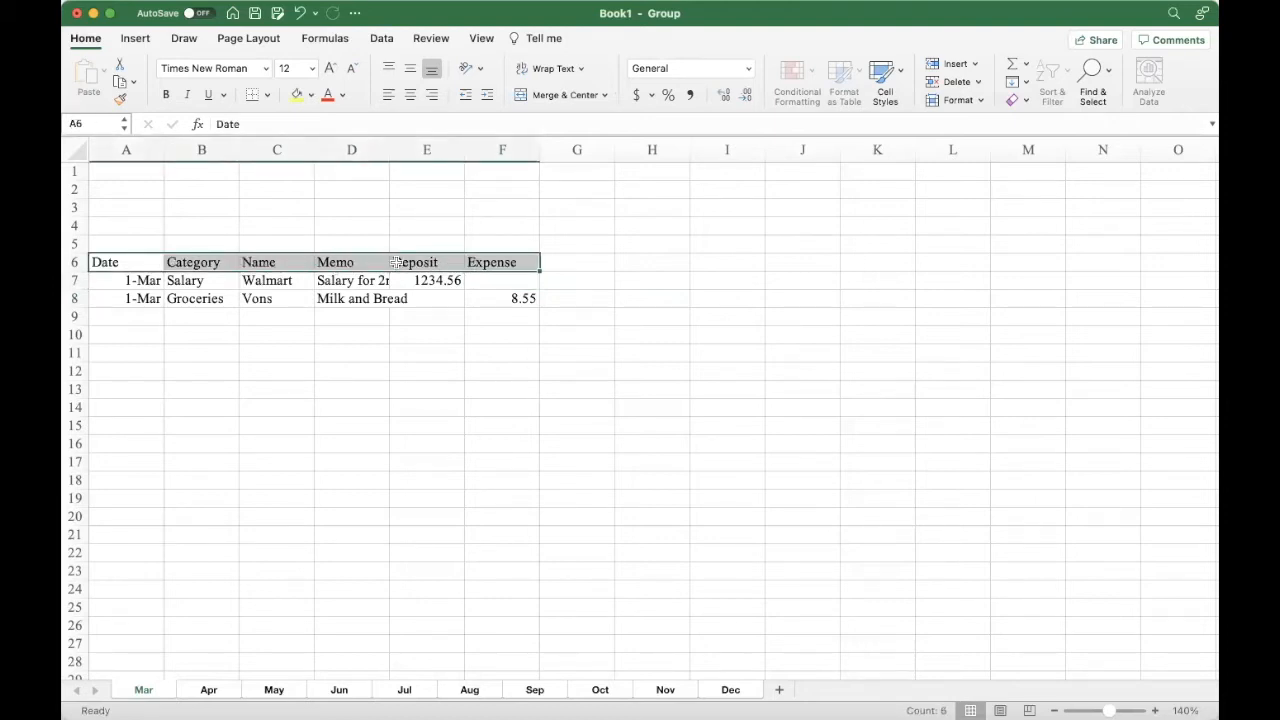
{"action": "left_click", "coordinate": [295, 95]}
{"action": "left_click", "coordinate": [166, 95]}
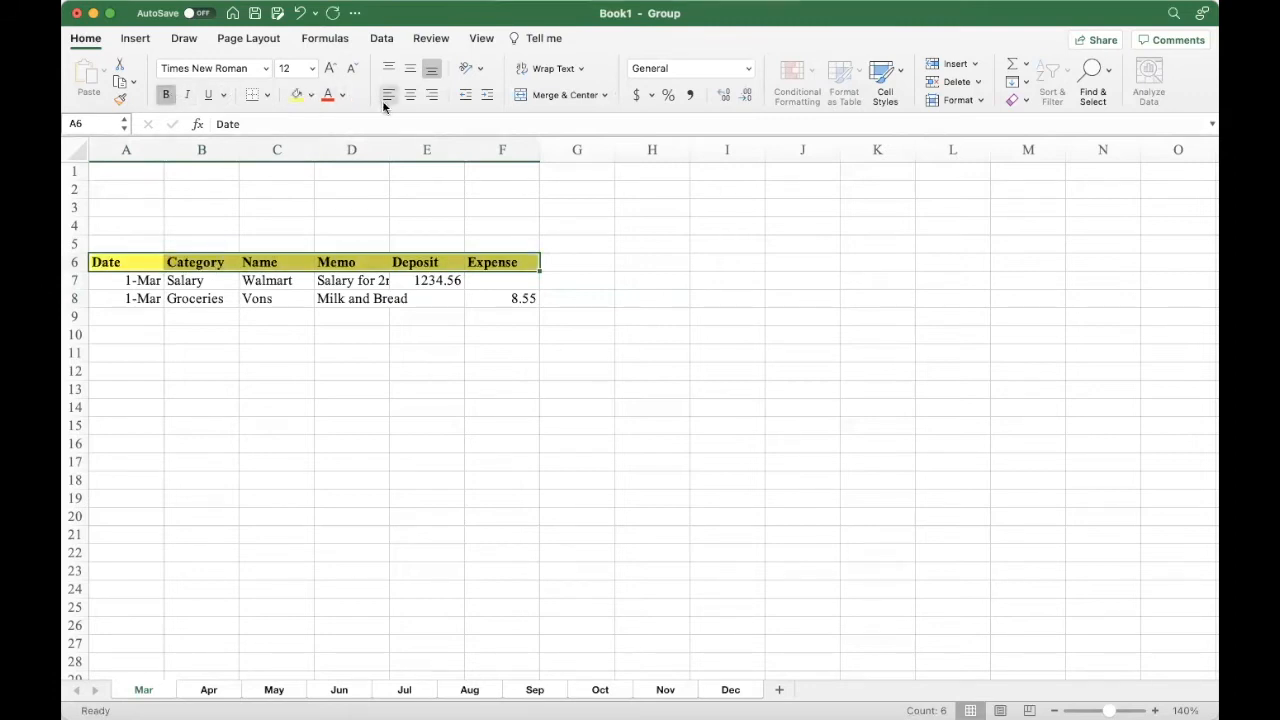
{"action": "left_click", "coordinate": [409, 95]}
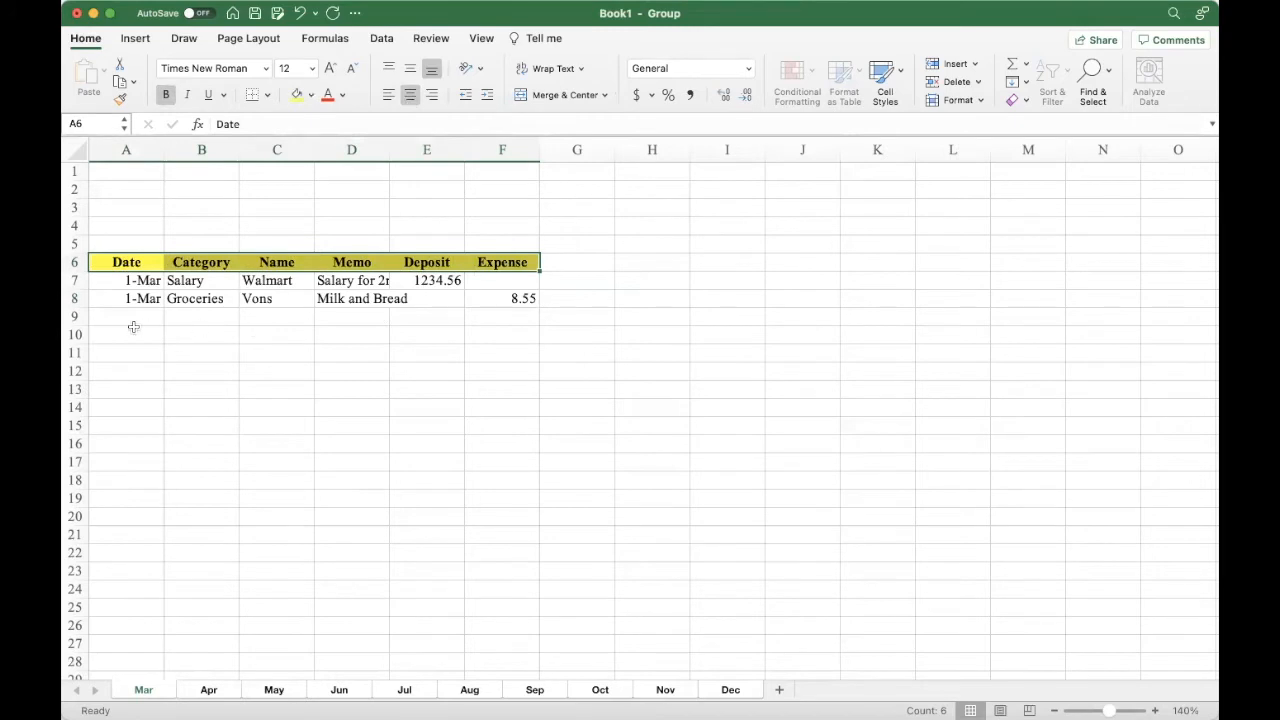
- Apply the custom number format "ddd d" to column A and center the column's contents
{"action": "left_click", "coordinate": [126, 151]}
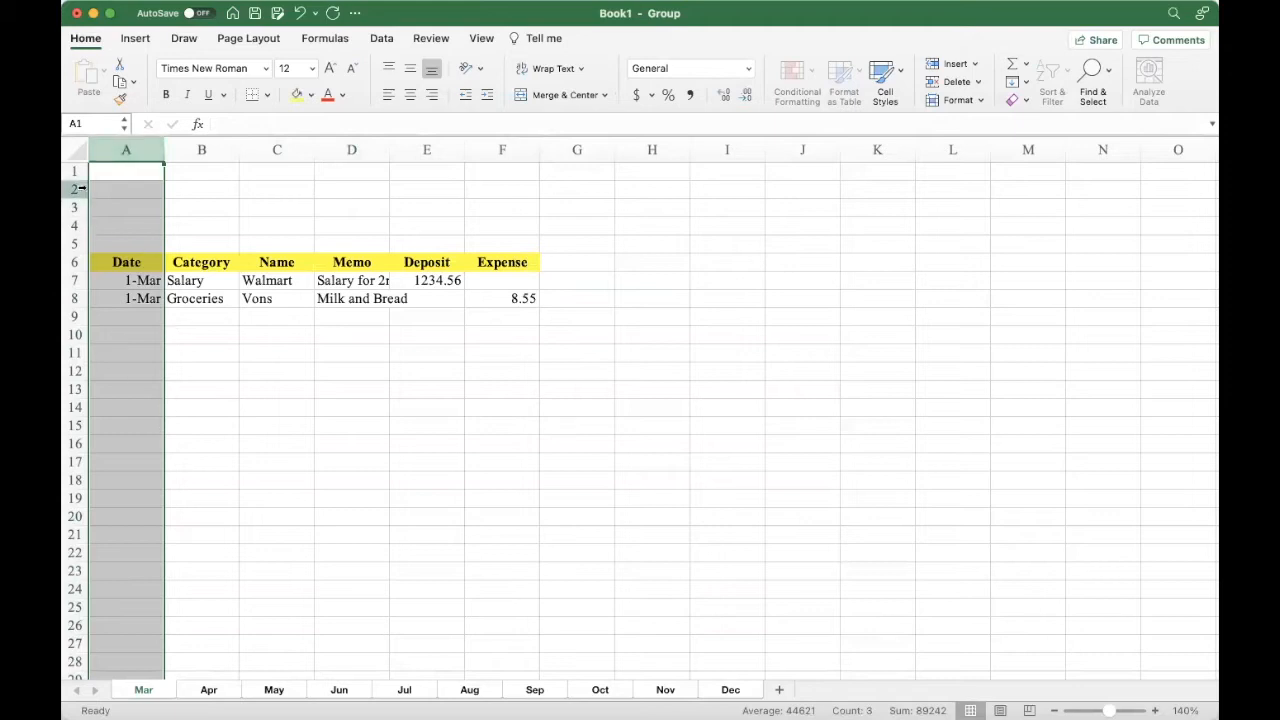
{"action": "right_click", "coordinate": [119, 153]}
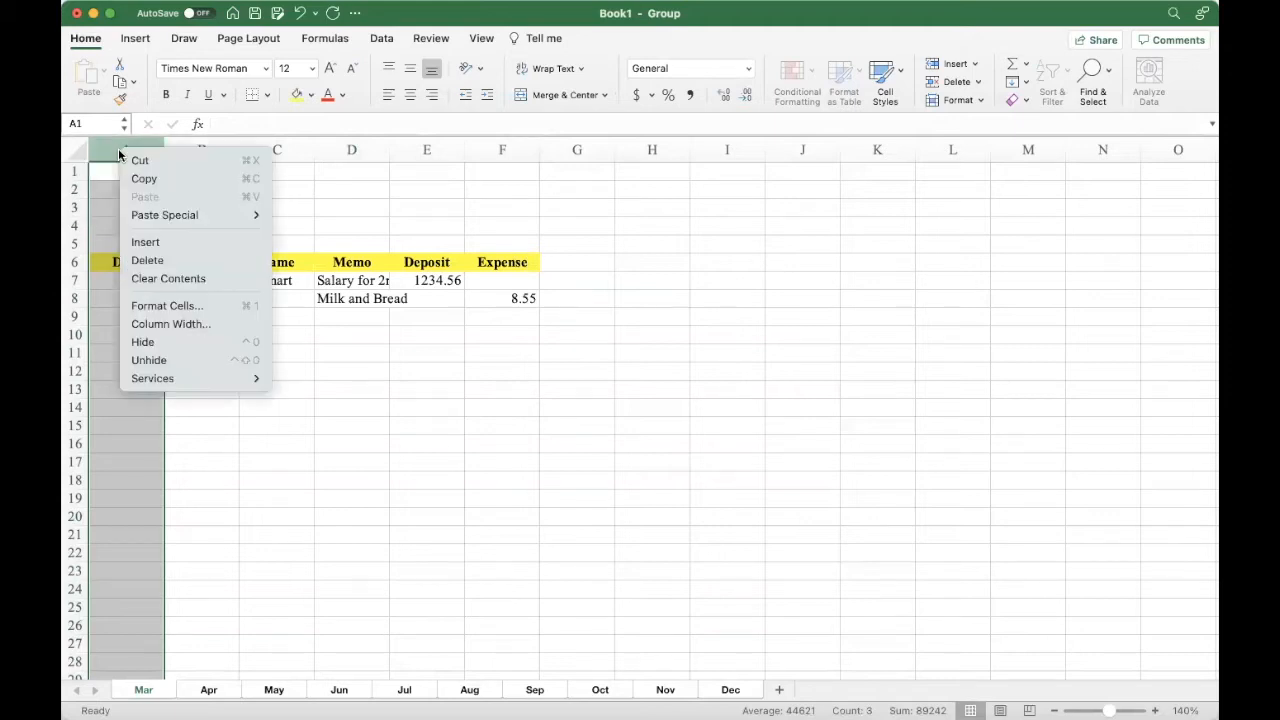
{"action": "left_click", "coordinate": [148, 306]}
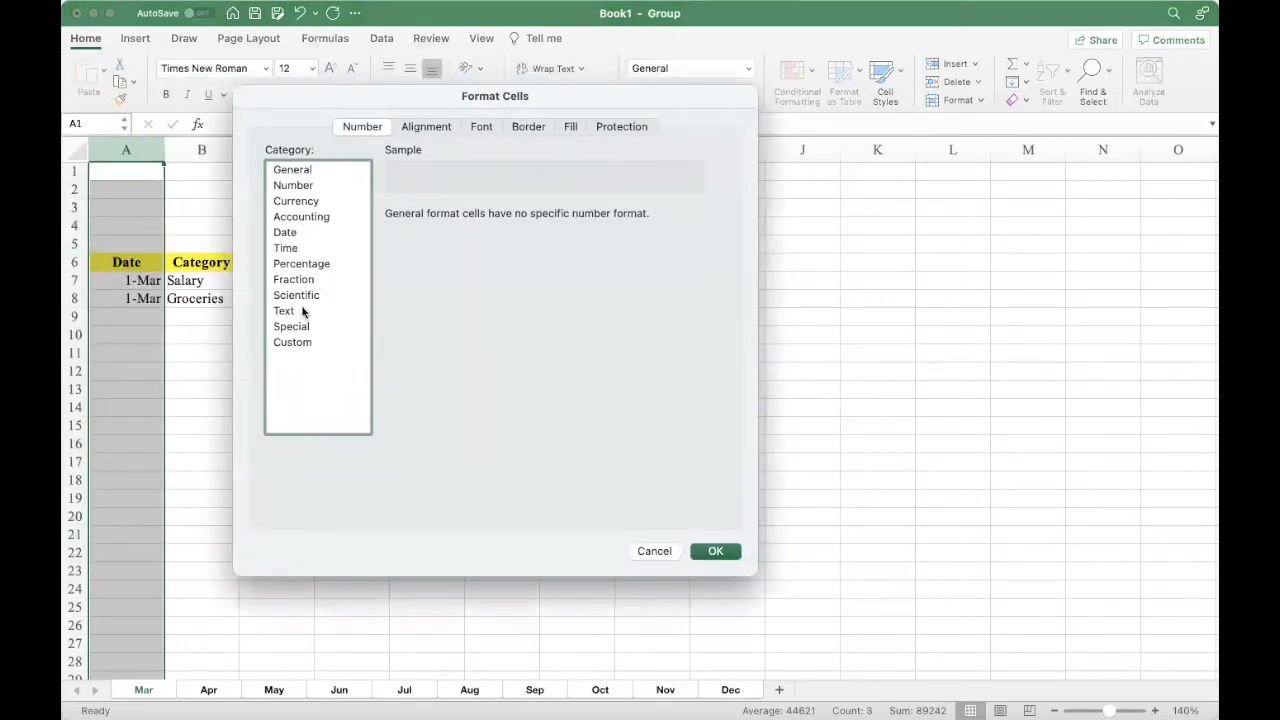
{"action": "left_click", "coordinate": [285, 232]}
{"action": "left_click", "coordinate": [287, 344]}
{"action": "left_click_drag", "start_coordinate": [436, 238], "coordinate": [361, 241]}
{"action": "type", "text": "dd d"}
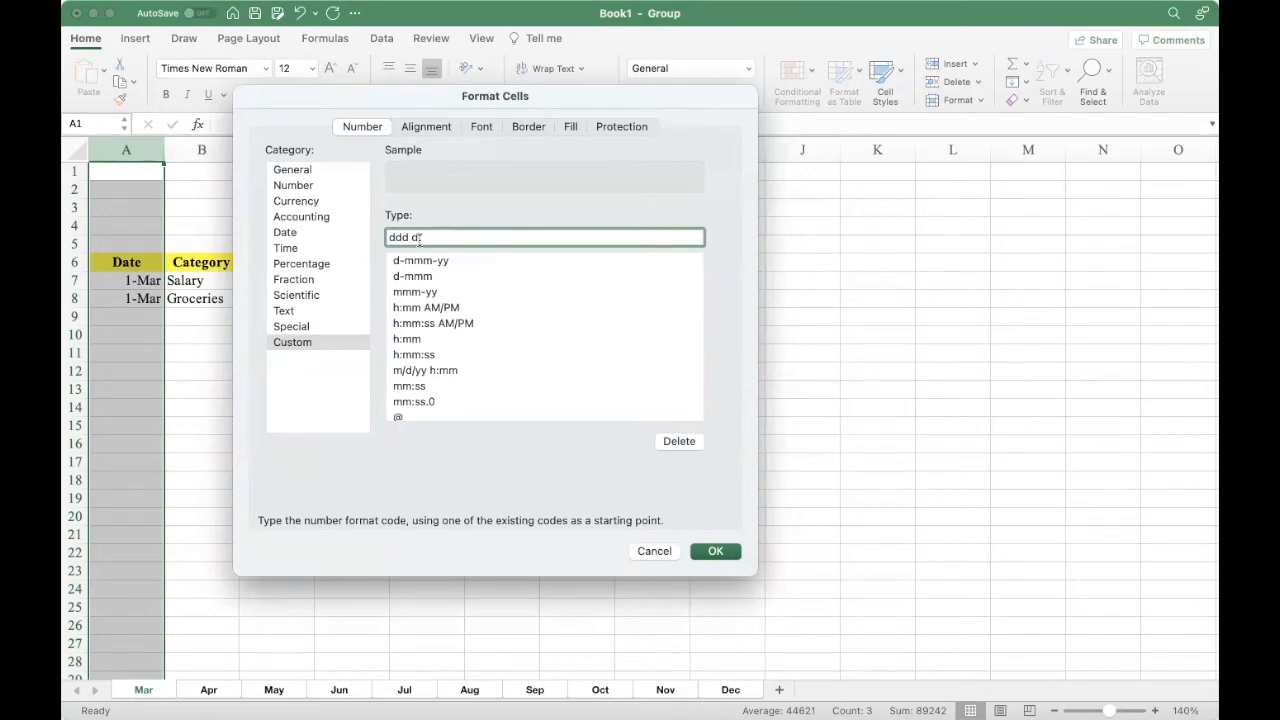
{"action": "left_click", "coordinate": [714, 551]}
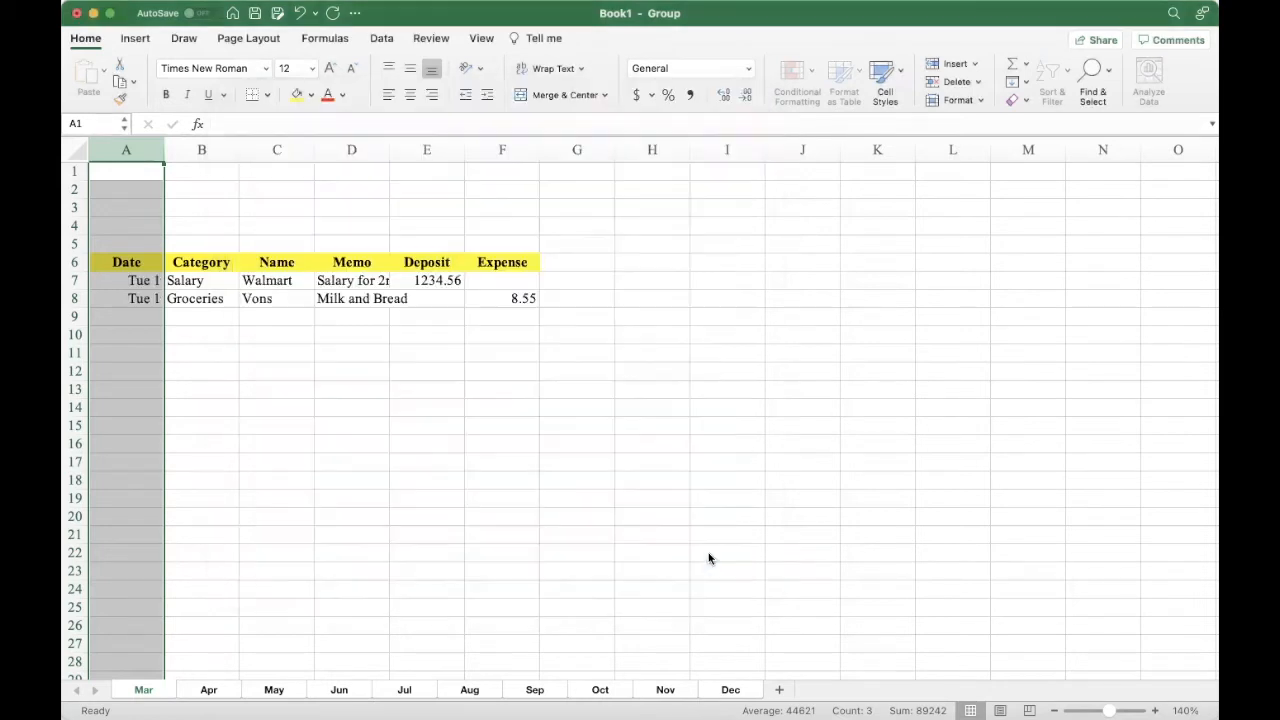
{"action": "left_click", "coordinate": [409, 94]}
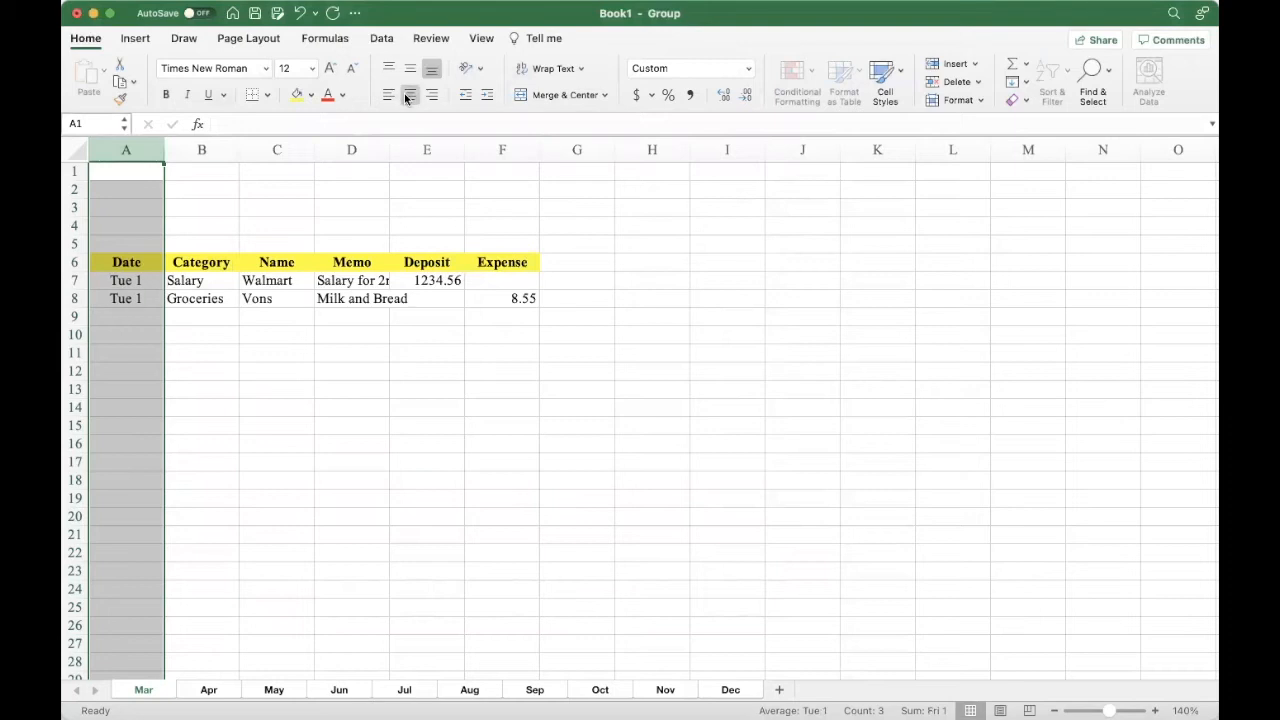
- Widen the Category column slightly and make the Name column about twice as wide
{"action": "left_click", "coordinate": [195, 281]}
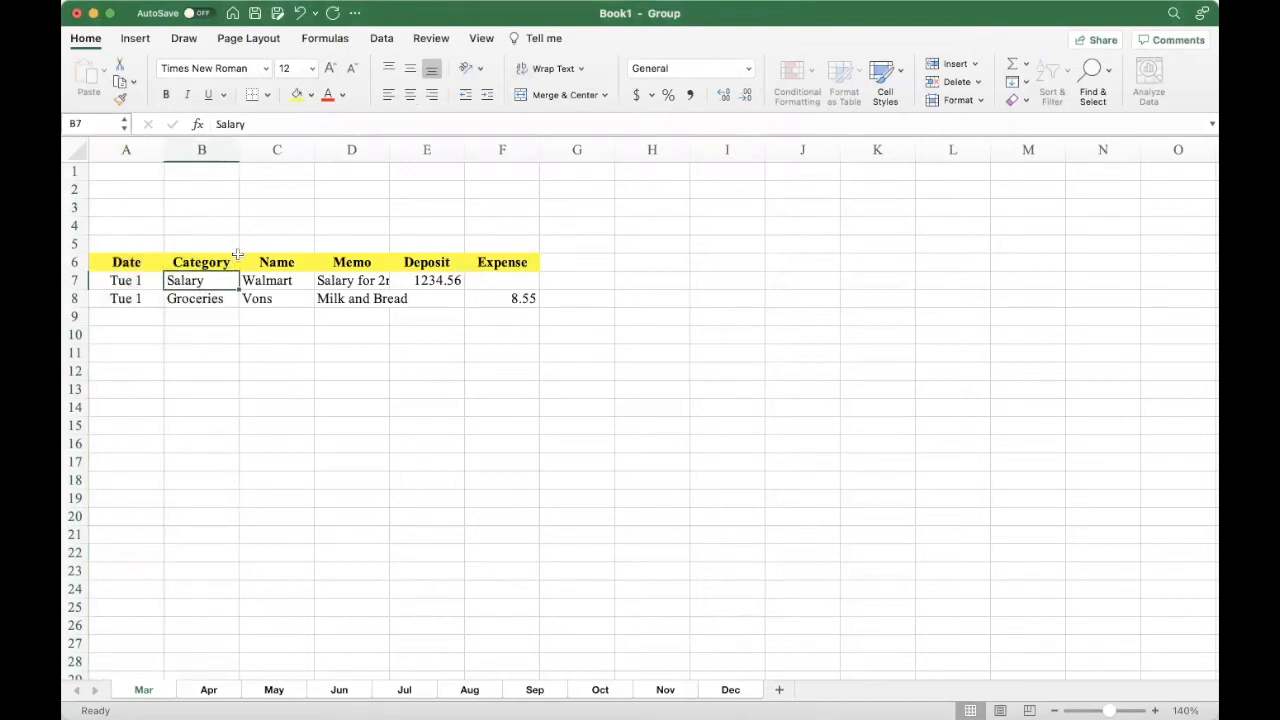
{"action": "left_click_drag", "start_coordinate": [239, 149], "coordinate": [248, 150]}
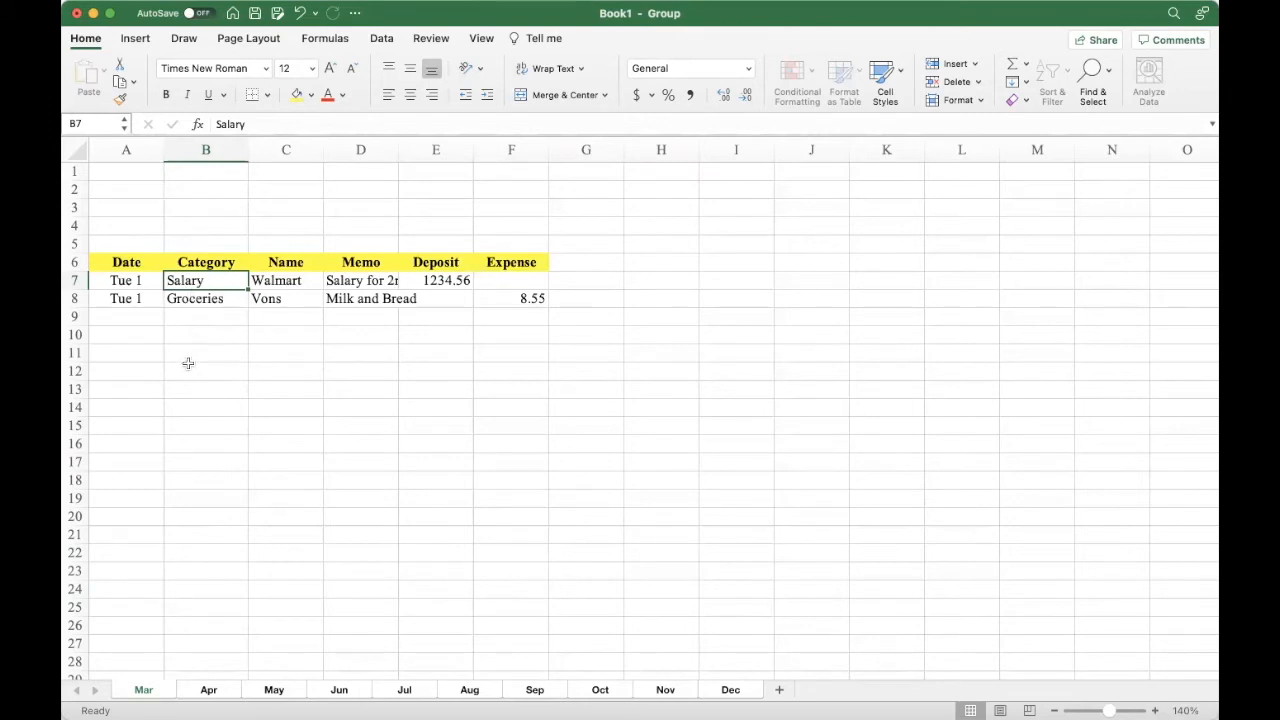
{"action": "left_click_drag", "start_coordinate": [323, 157], "coordinate": [397, 155]}
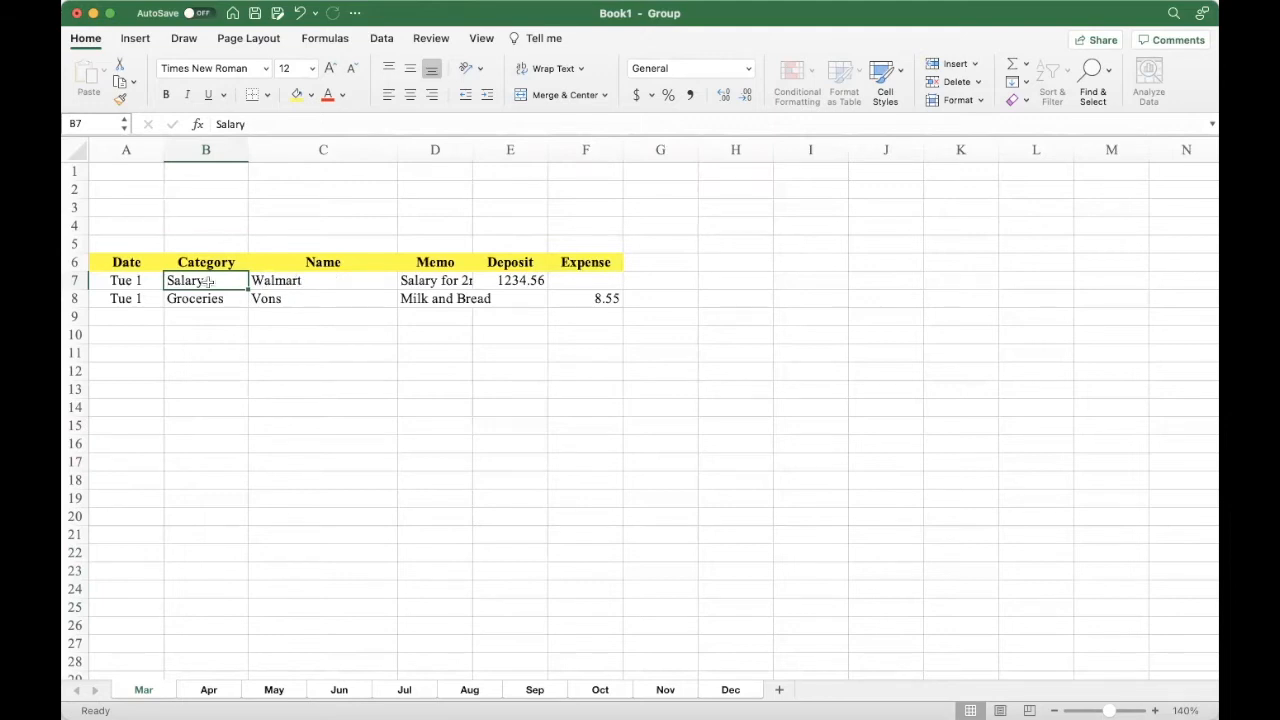
- Change the salary row's name to Bank of America and widen the Memo column to fit its full text
{"action": "left_click", "coordinate": [318, 282]}
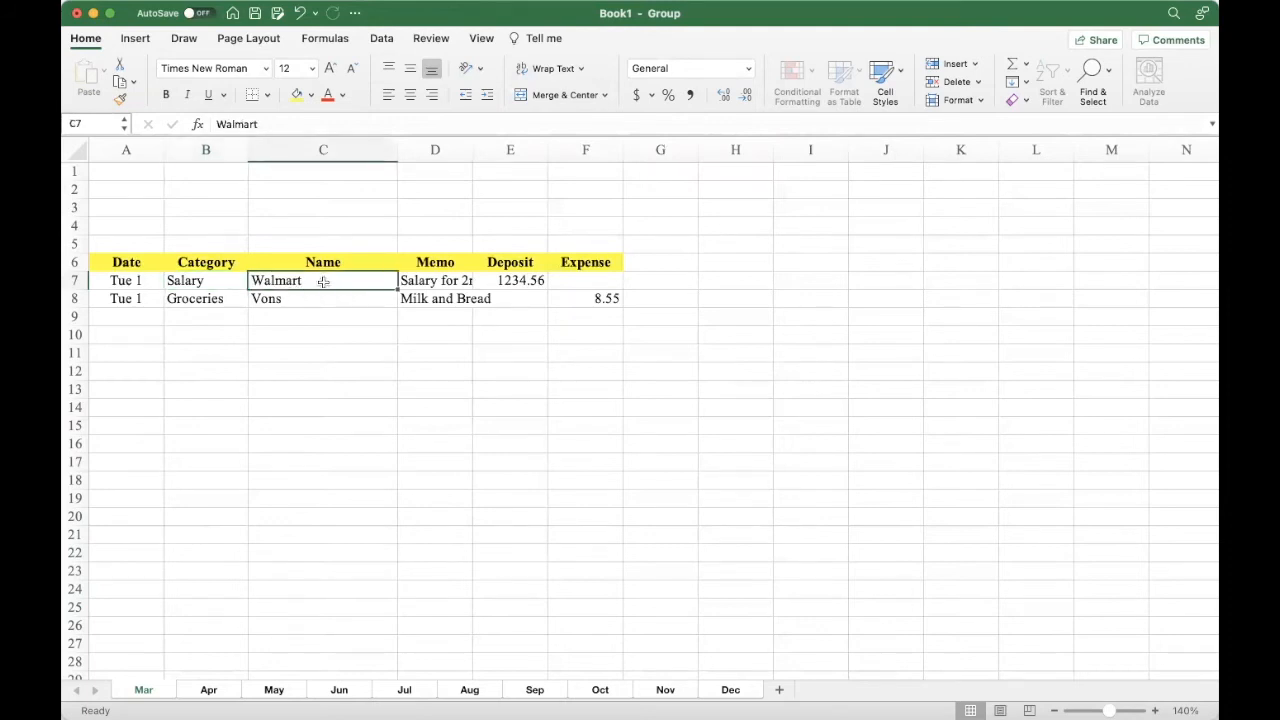
{"action": "type", "text": "Bank of America"}
{"action": "key", "text": "Tab"}
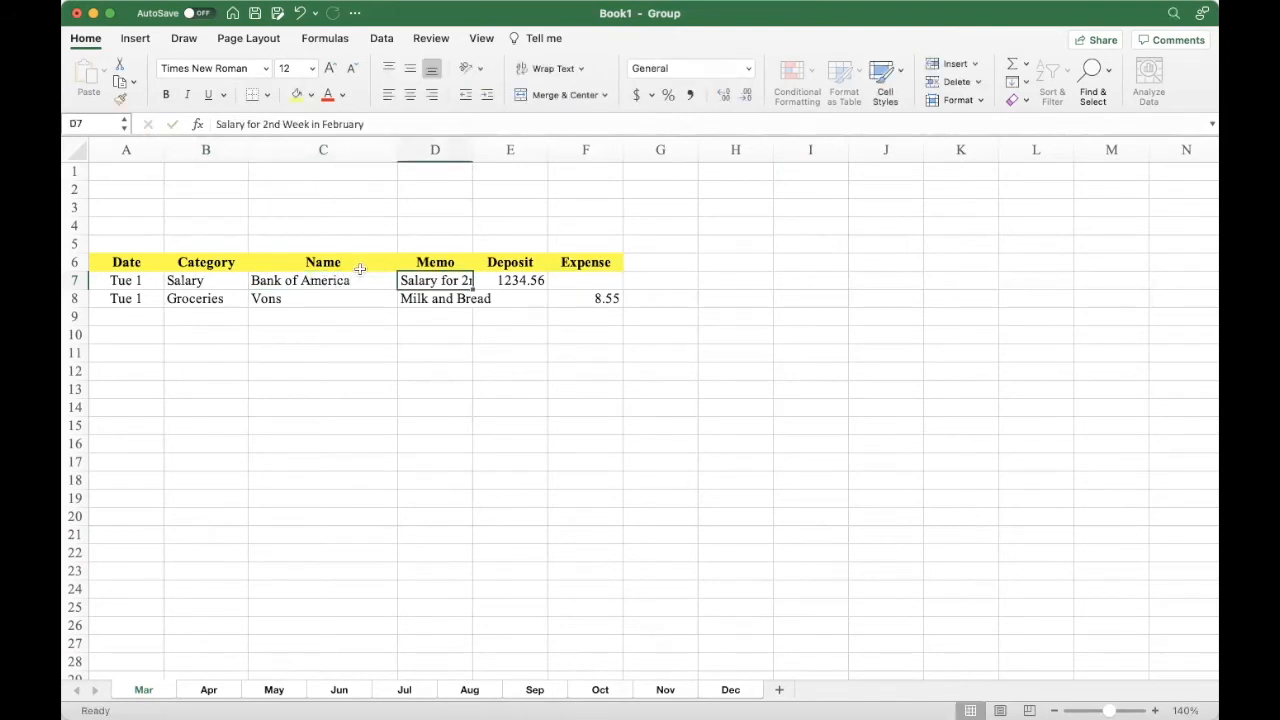
{"action": "left_click_drag", "start_coordinate": [397, 149], "coordinate": [629, 150]}
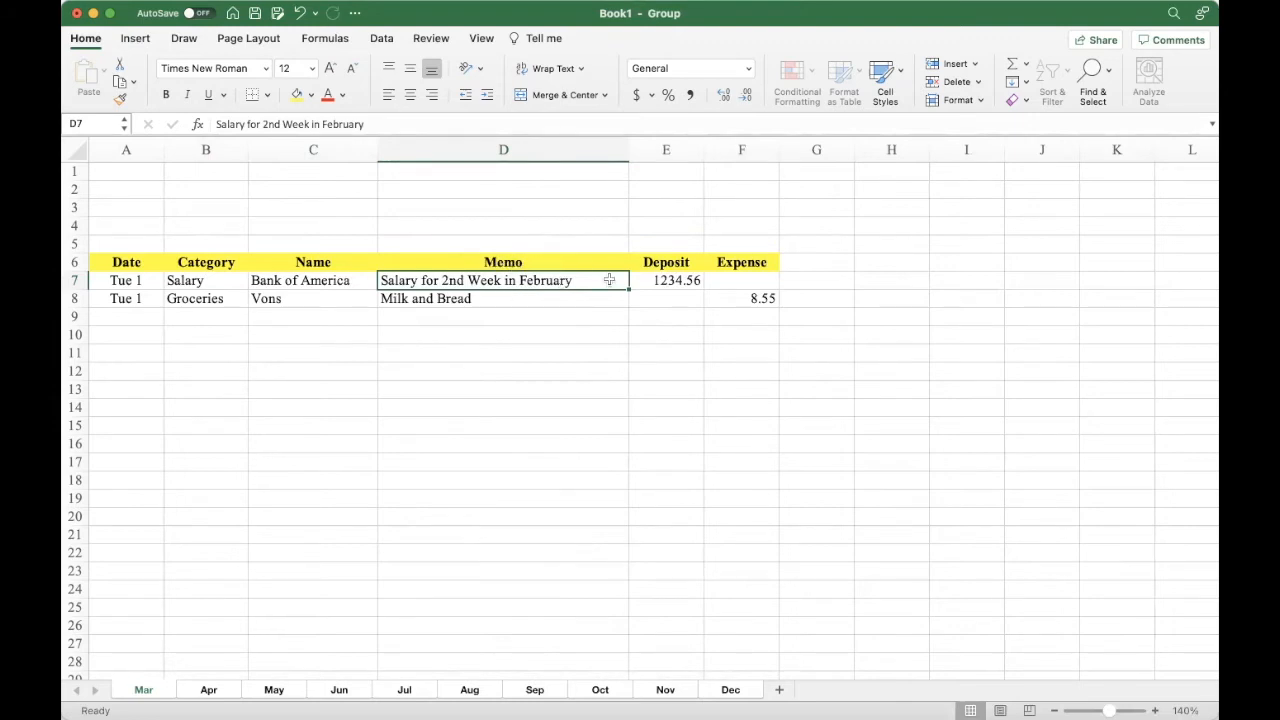
- Apply the dollar Accounting format to the Deposit and Expense columns E and F
{"action": "left_click_drag", "start_coordinate": [666, 150], "coordinate": [700, 151]}
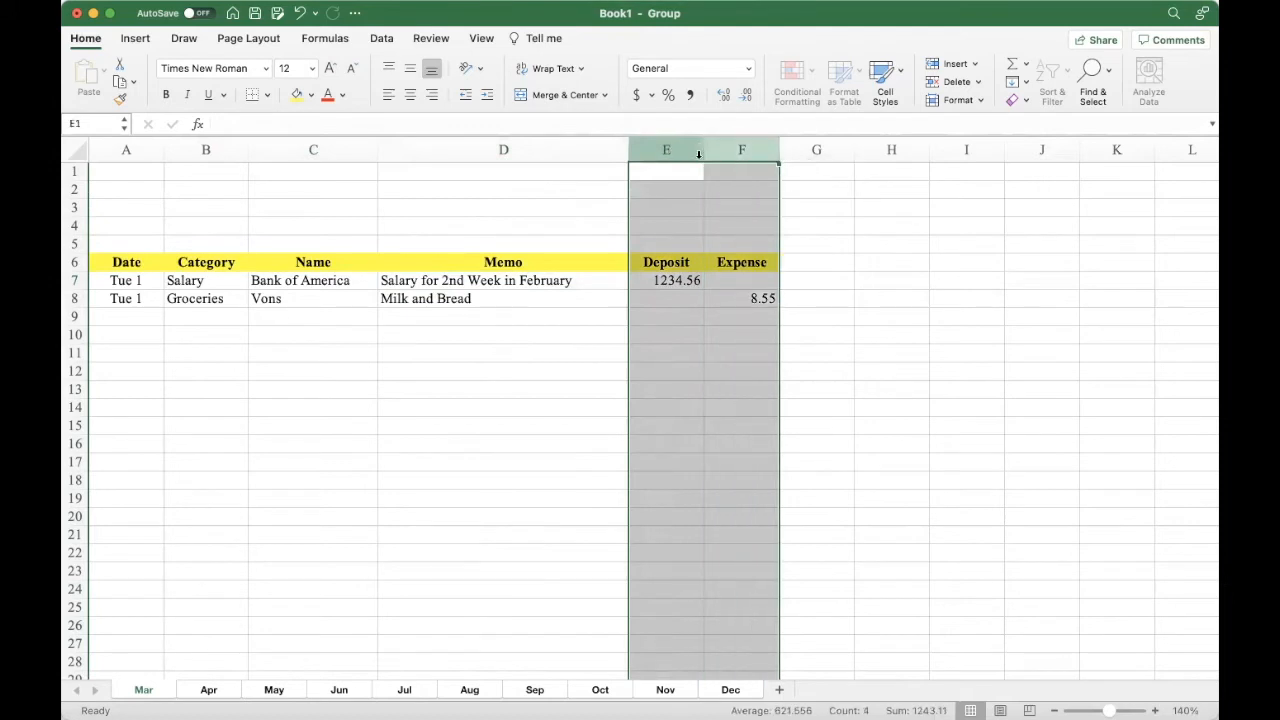
{"action": "left_click", "coordinate": [637, 95]}
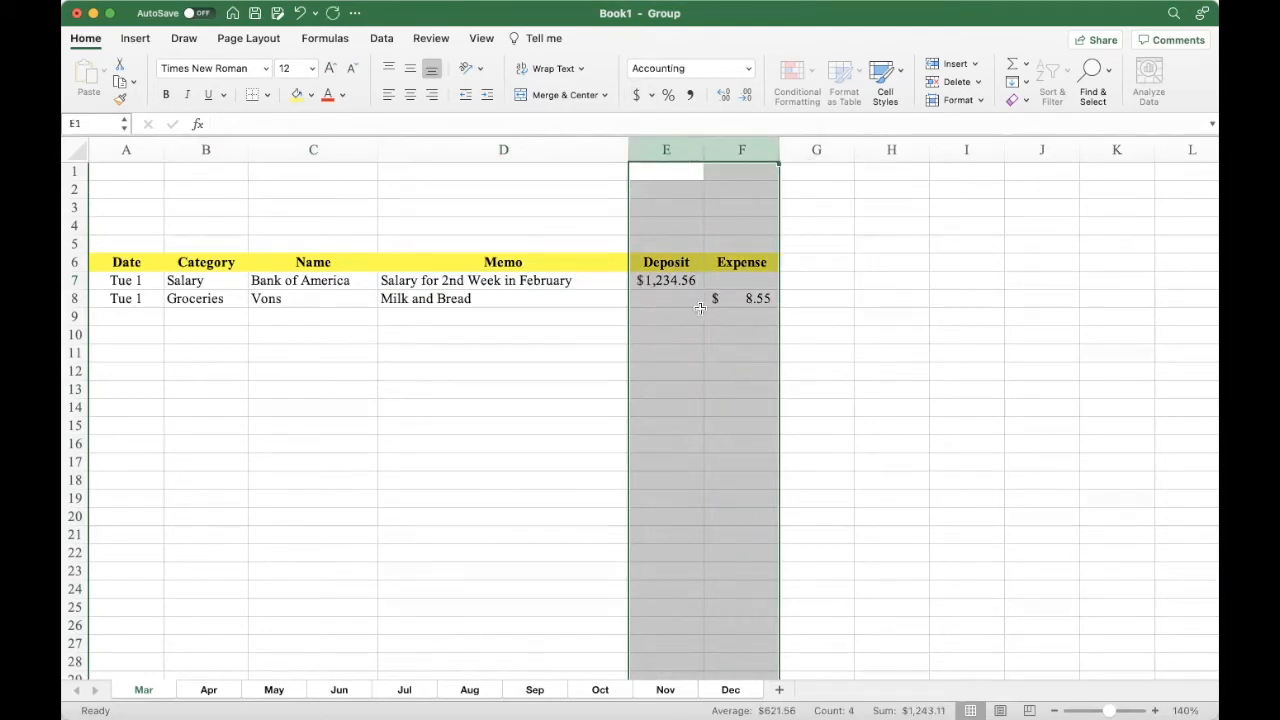
{"action": "left_click", "coordinate": [668, 298]}
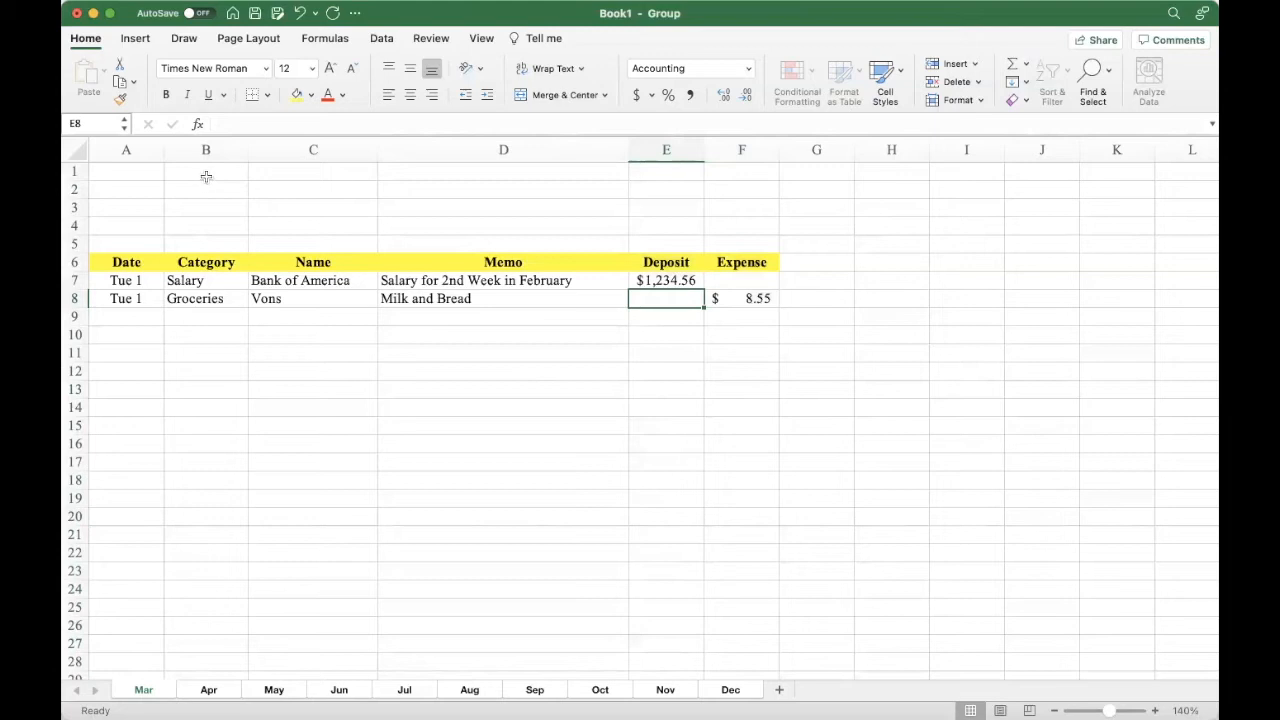
- Merge the column A and B cells in each of rows 1 to 4 and right-align the merged cells
{"action": "left_click_drag", "start_coordinate": [206, 177], "coordinate": [145, 175]}
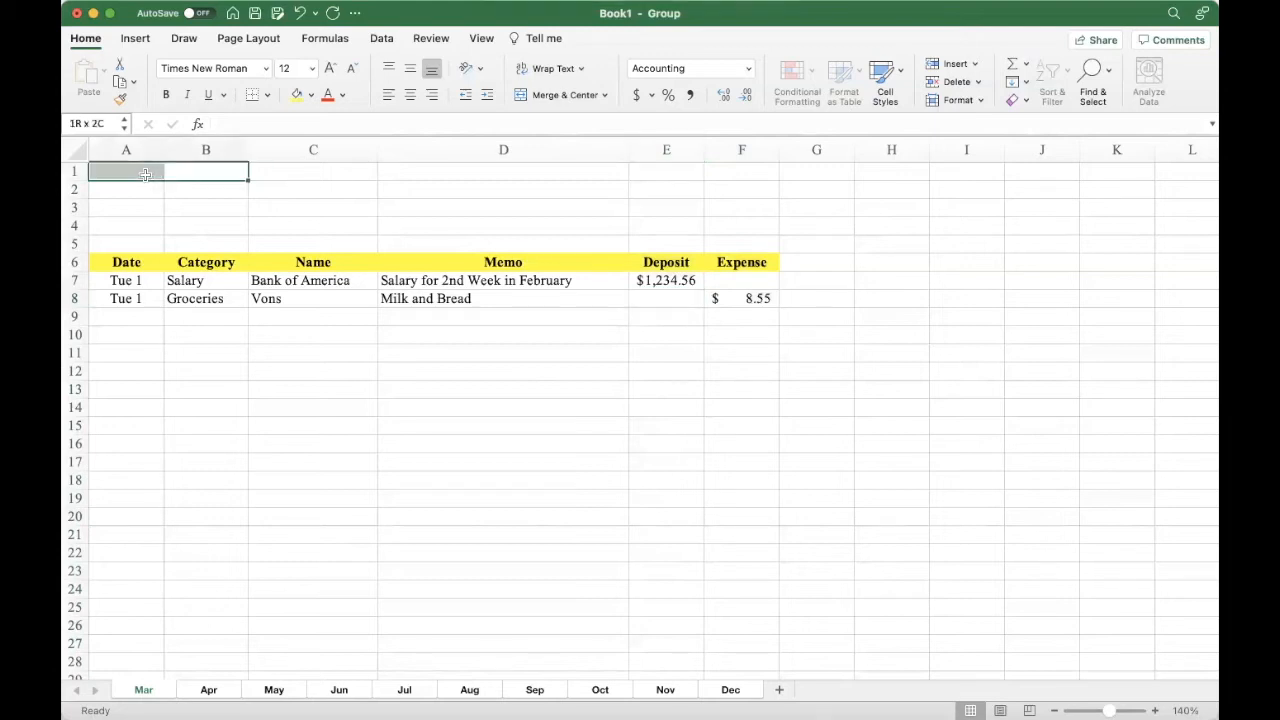
{"action": "left_click", "coordinate": [522, 96]}
{"action": "left_click", "coordinate": [432, 97]}
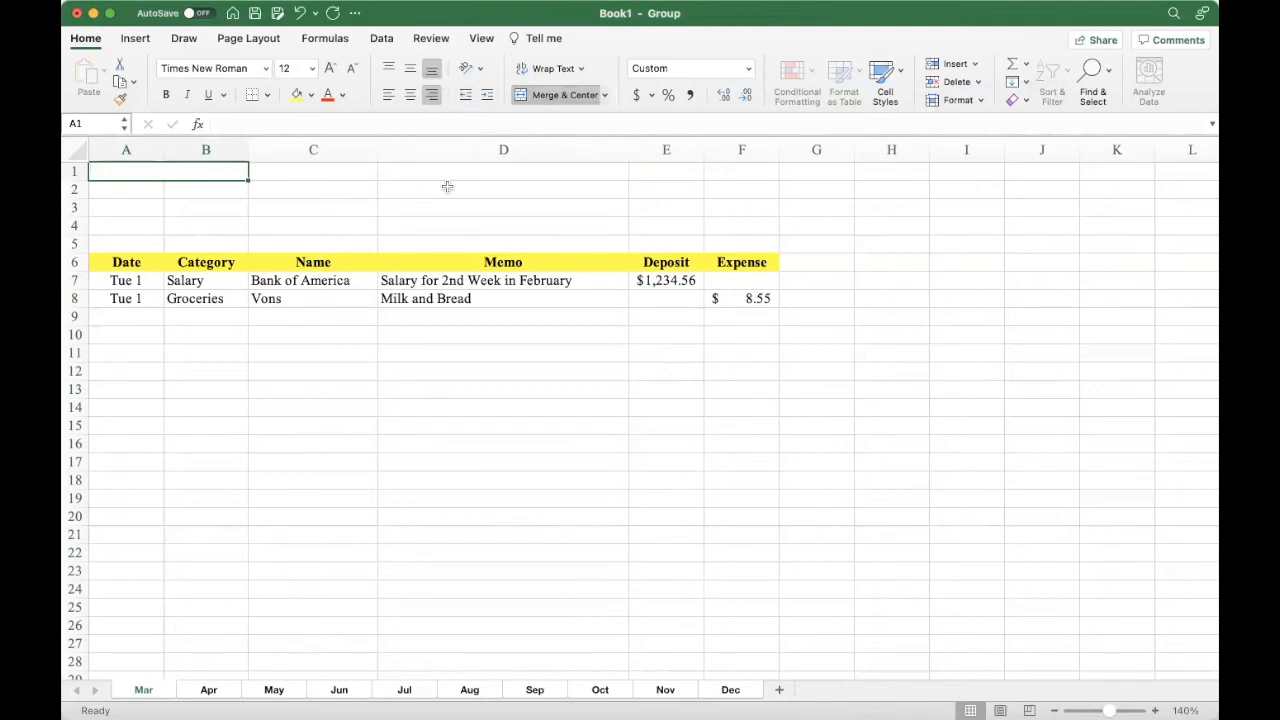
{"action": "left_click_drag", "start_coordinate": [151, 189], "coordinate": [194, 187]}
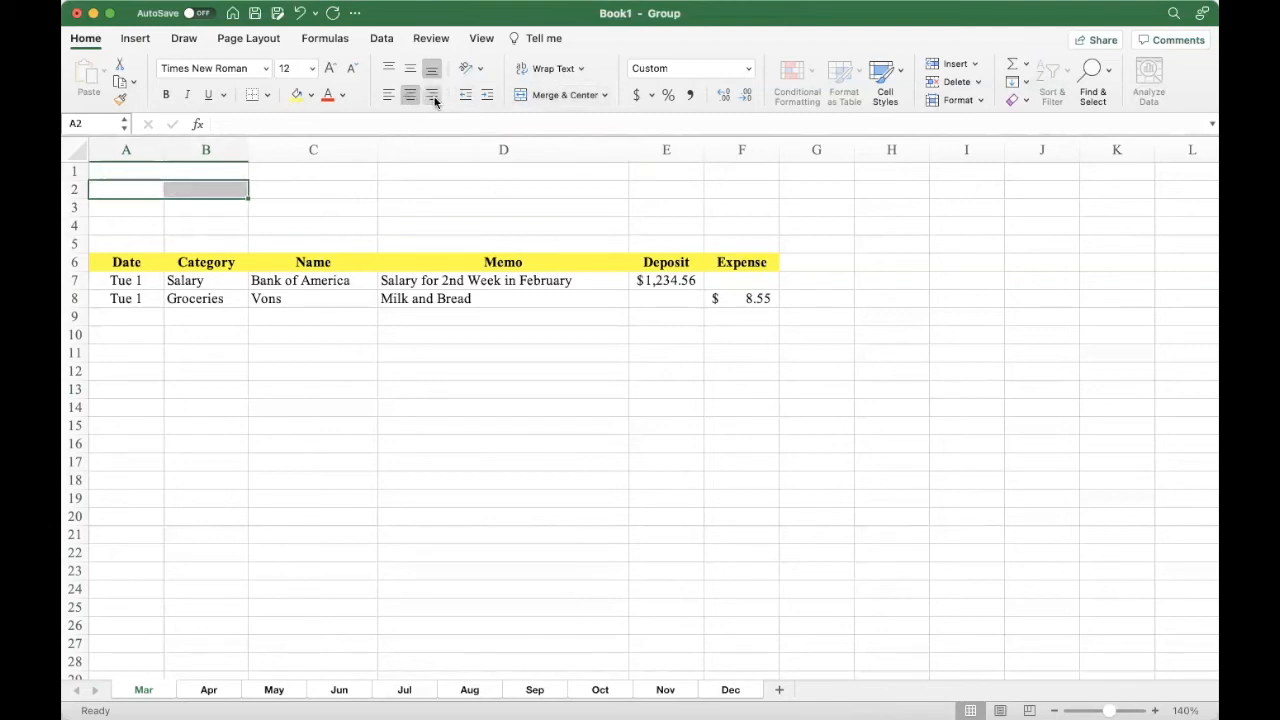
{"action": "left_click", "coordinate": [530, 97]}
{"action": "left_click_drag", "start_coordinate": [150, 208], "coordinate": [177, 209]}
{"action": "left_click", "coordinate": [529, 97]}
{"action": "left_click", "coordinate": [432, 94]}
{"action": "left_click_drag", "start_coordinate": [150, 226], "coordinate": [189, 232]}
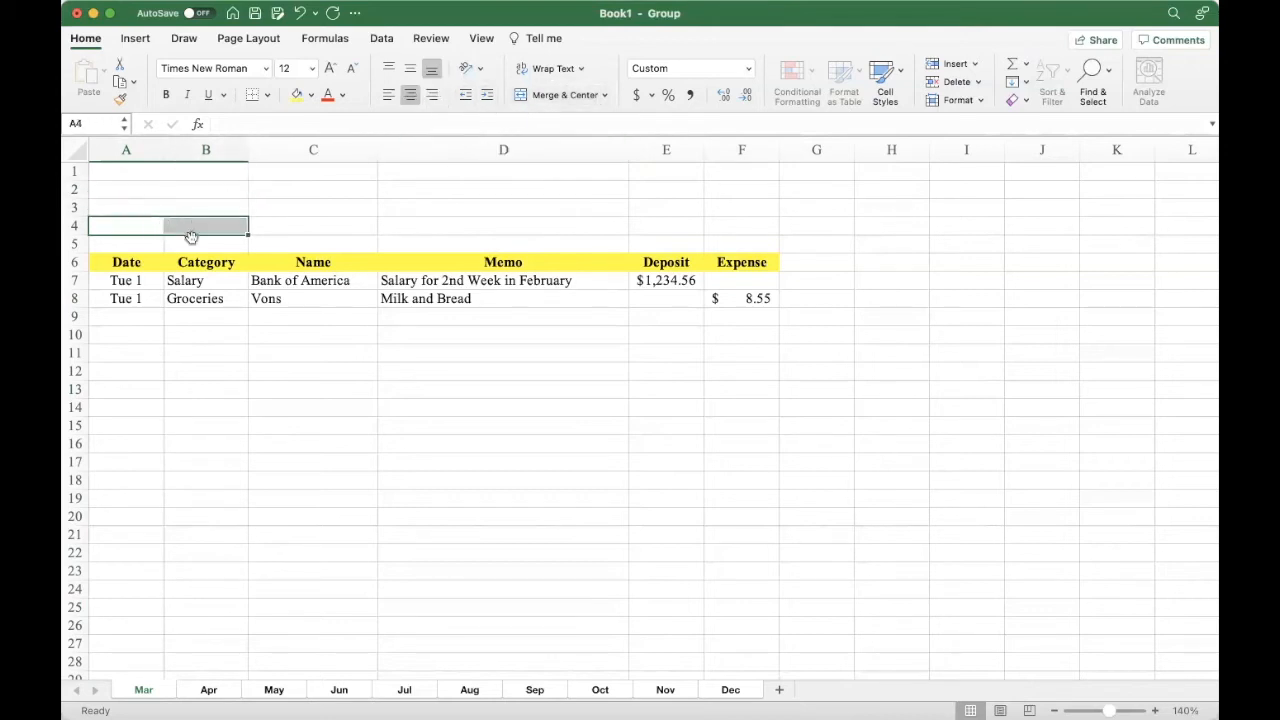
{"action": "left_click", "coordinate": [527, 94]}
{"action": "left_click", "coordinate": [432, 94]}
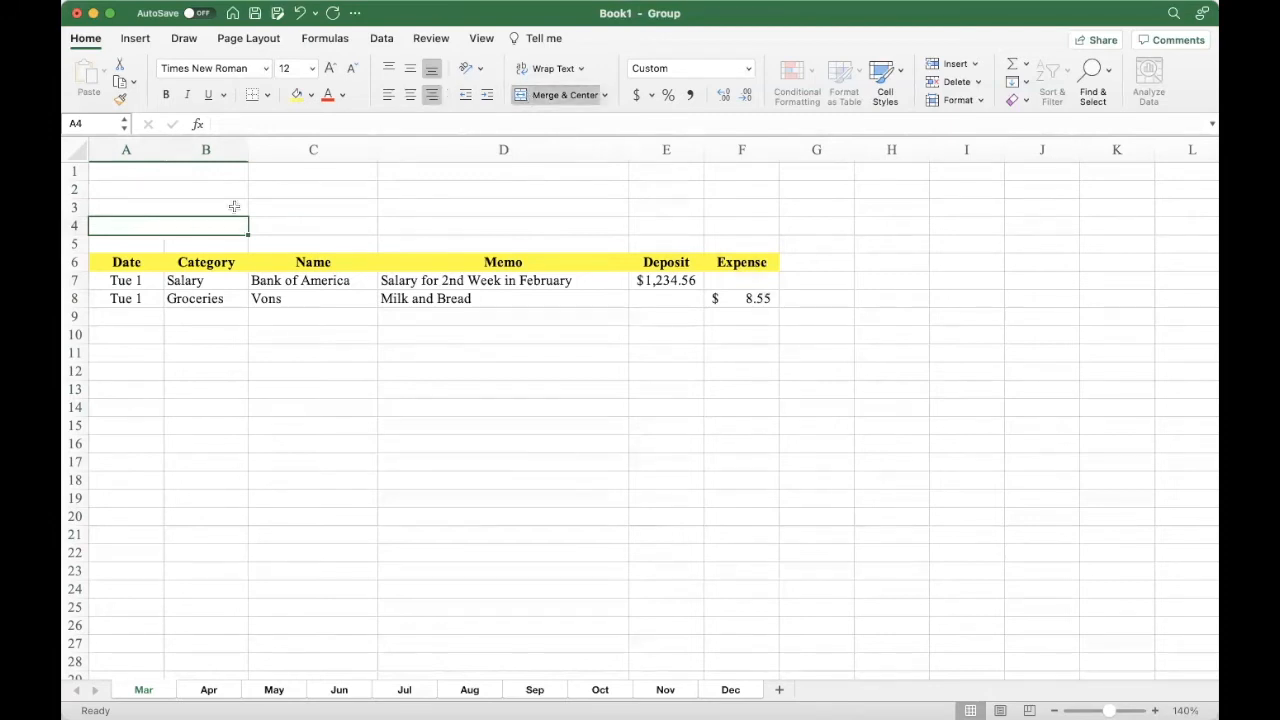
- Enter the label "Beg.Balance:" in the merged cell A1
{"action": "left_click", "coordinate": [231, 174]}
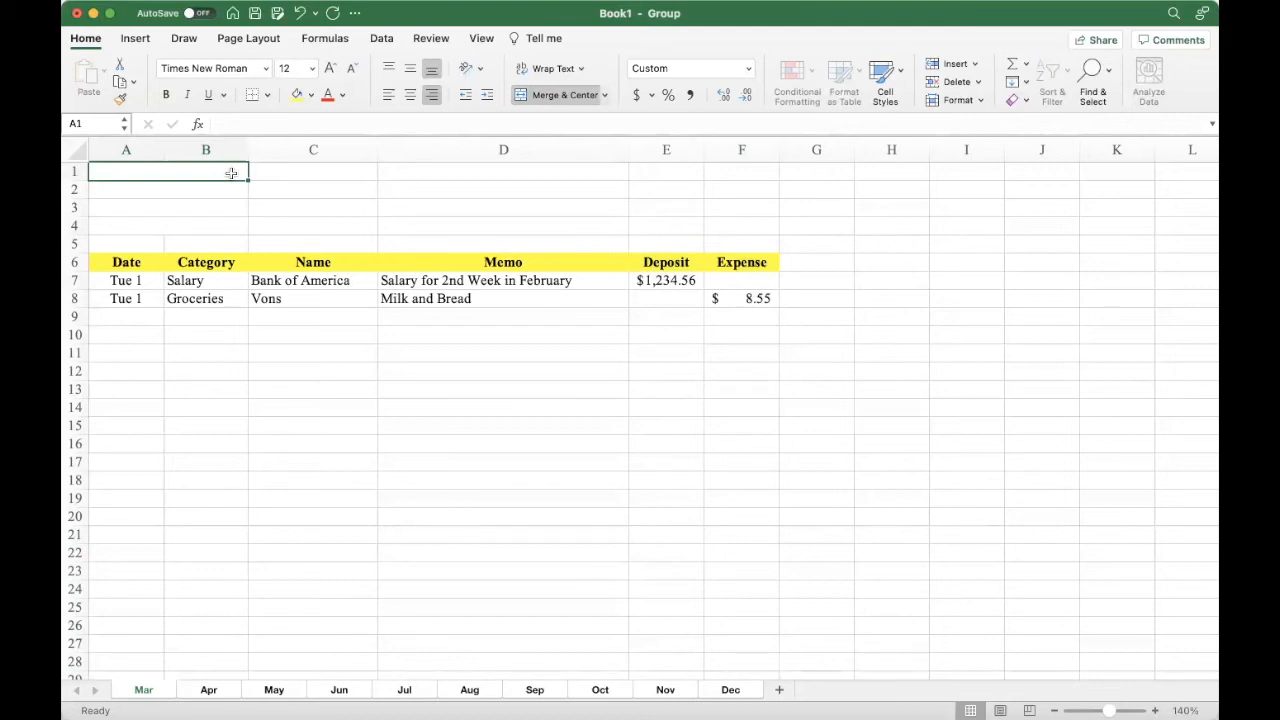
{"action": "type", "text": "B"}
{"action": "type", "text": "eginnin"}
{"action": "key", "text": "BackSpace"}
{"action": "key", "text": "BackSpace"}
{"action": "key", "text": "BackSpace"}
{"action": "key", "text": "BackSpace"}
{"action": "key", "text": "BackSpace"}
{"action": "type", "text": ".Bal"}
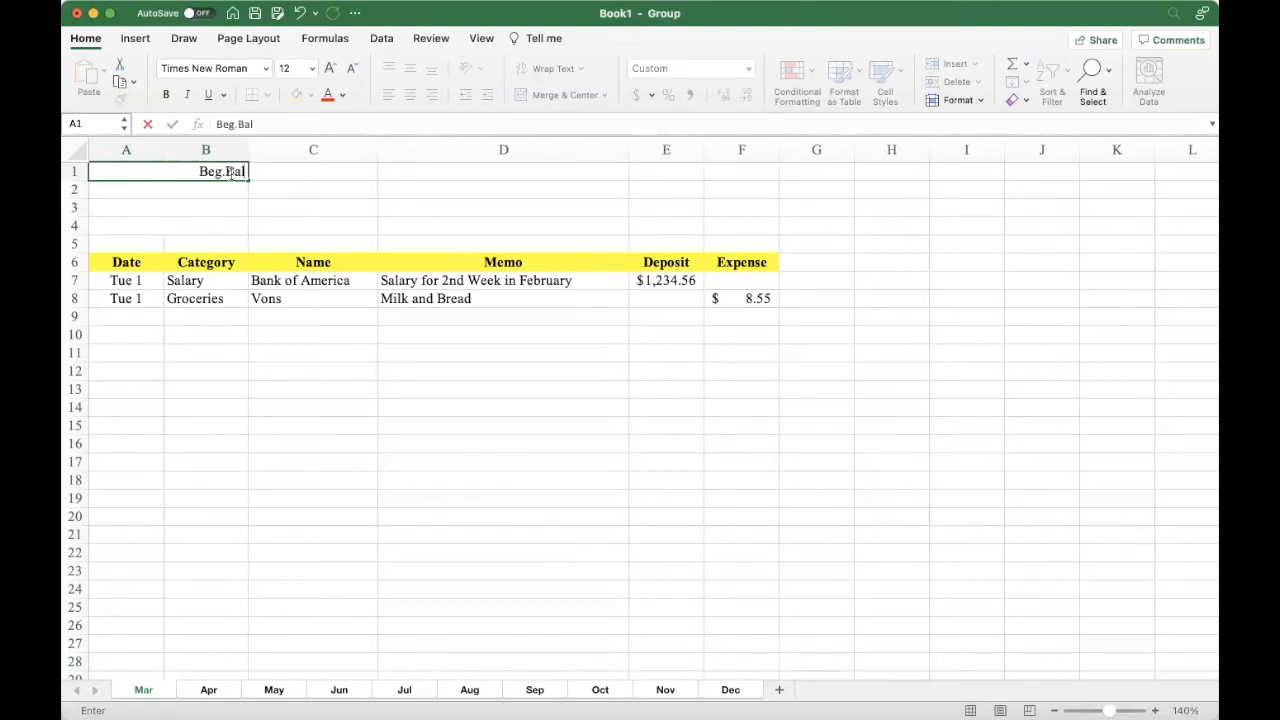
{"action": "type", "text": "ance:"}
{"action": "key", "text": "Return"}
- Enter the labels "Expenses:" in merged cell A2 and "Deposits:" in merged cell A3
{"action": "type", "text": "Expenses"}
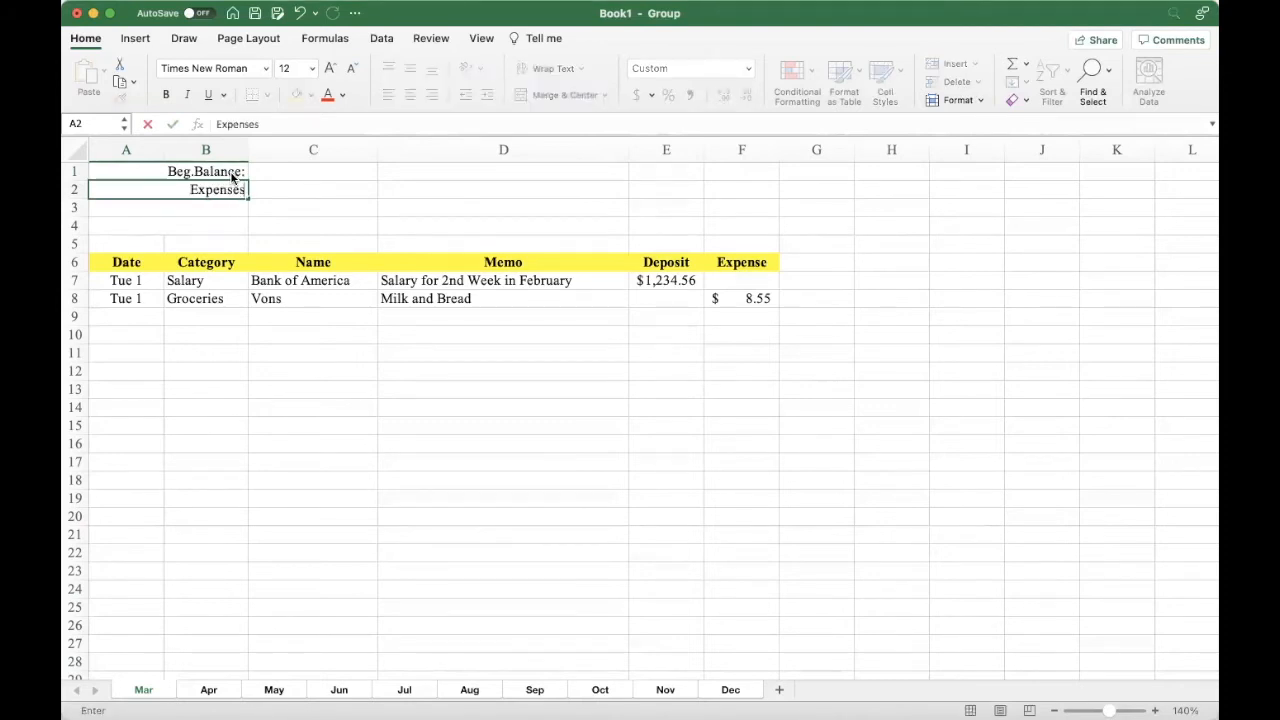
{"action": "key", "text": "Return"}
{"action": "left_click", "coordinate": [233, 183]}
{"action": "left_click", "coordinate": [279, 125]}
{"action": "type", "text": ":"}
{"action": "key", "text": "Return"}
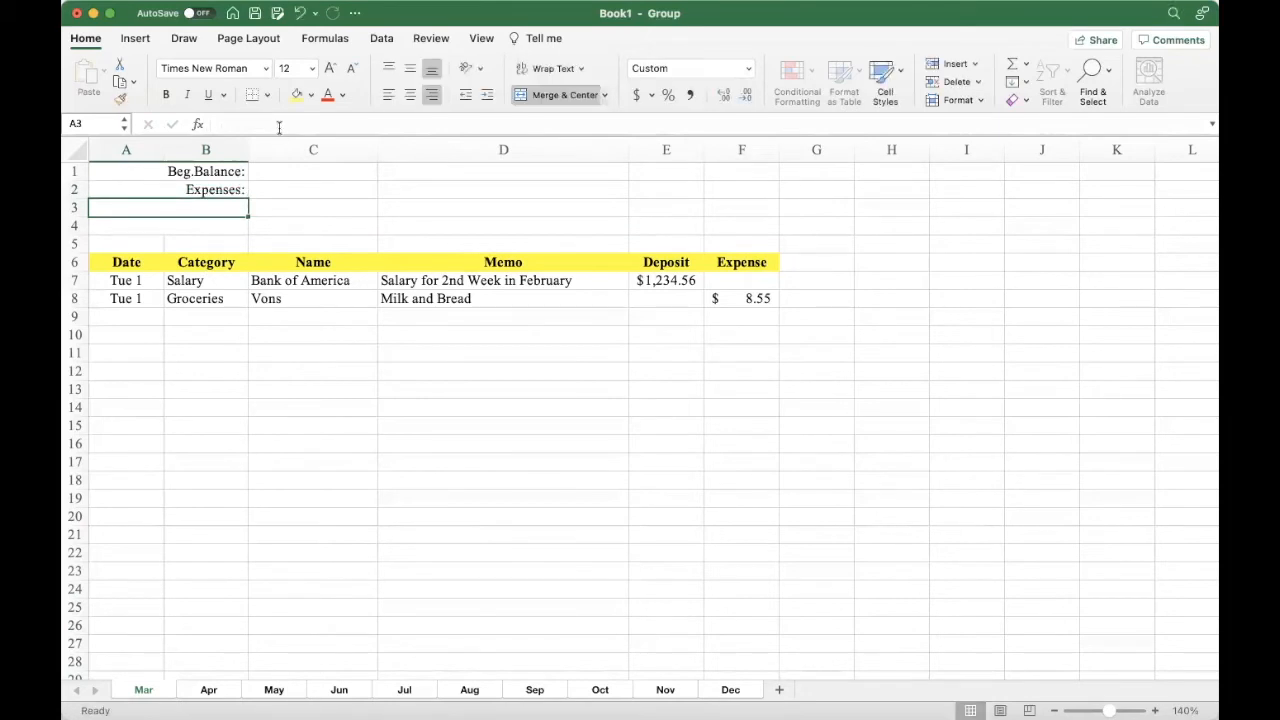
{"action": "type", "text": "Deposits:"}
{"action": "key", "text": "Return"}
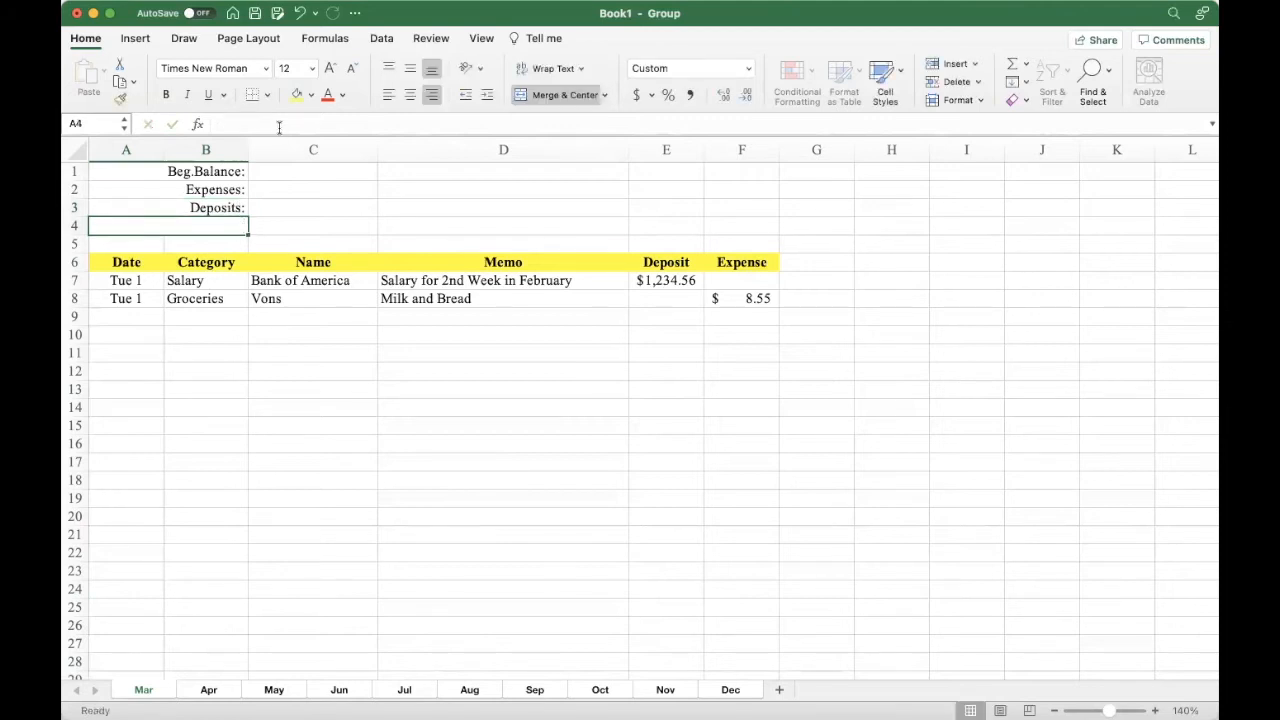
- Enter the label "Actual Balance:" in the merged cell A4
{"action": "type", "text": "Actual Banaln"}
{"action": "key", "text": "BackSpace"}
{"action": "type", "text": "ce"}
{"action": "key", "text": "BackSpace"}
{"action": "key", "text": "BackSpace"}
{"action": "key", "text": "BackSpace"}
{"action": "key", "text": "BackSpace"}
{"action": "key", "text": "BackSpace"}
{"action": "type", "text": "lance:"}
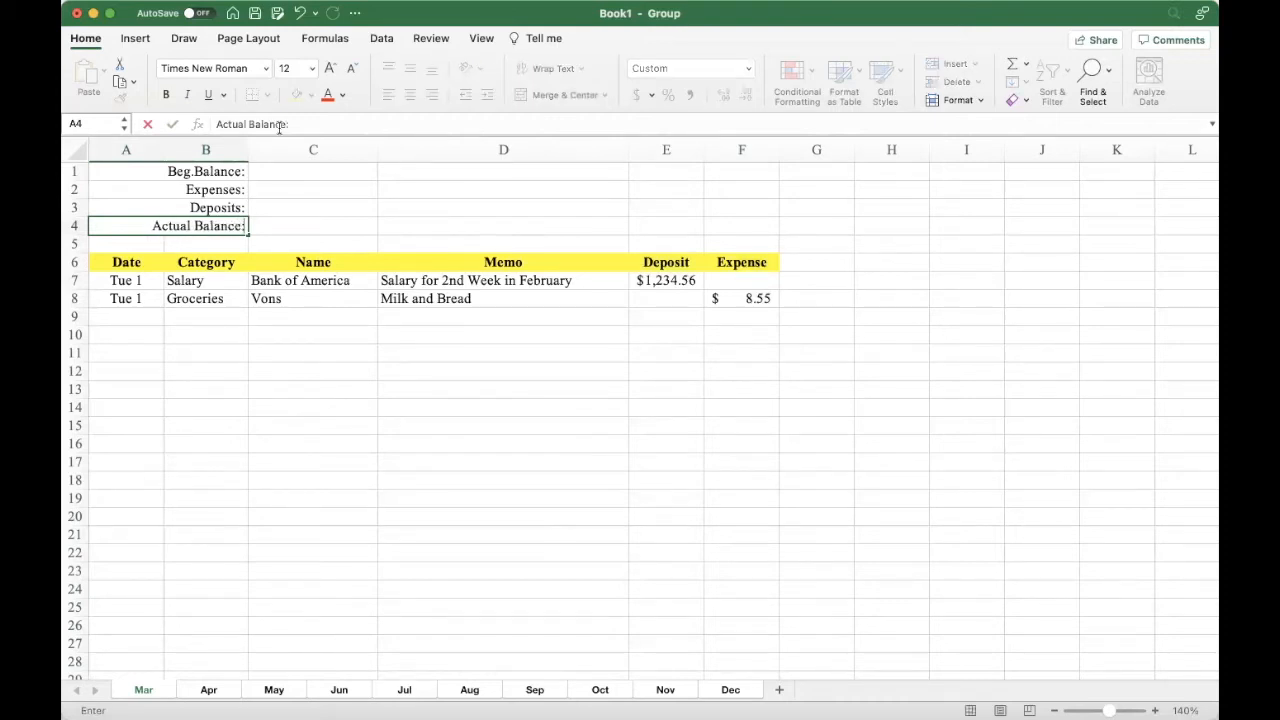
{"action": "key", "text": "Return"}
- Apply the dollar Accounting format to the summary cells C1:C4 and make C1 bold
{"action": "left_click_drag", "start_coordinate": [300, 171], "coordinate": [303, 222]}
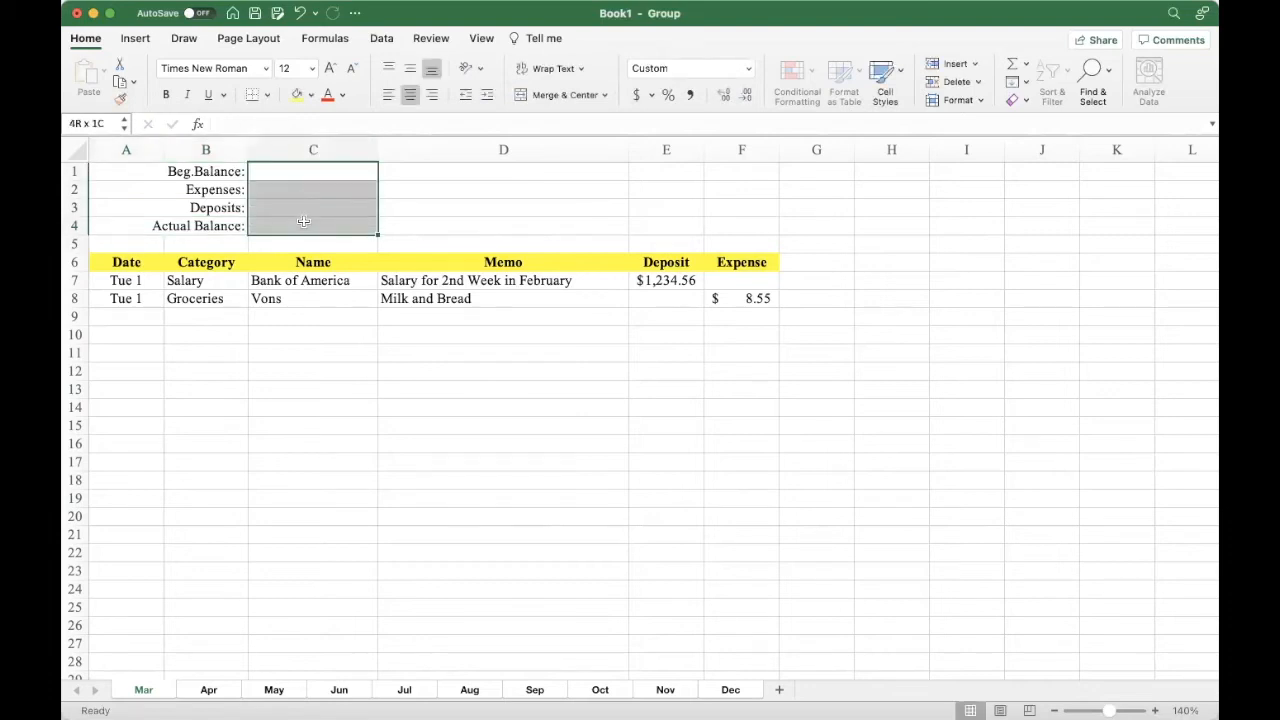
{"action": "left_click", "coordinate": [636, 94]}
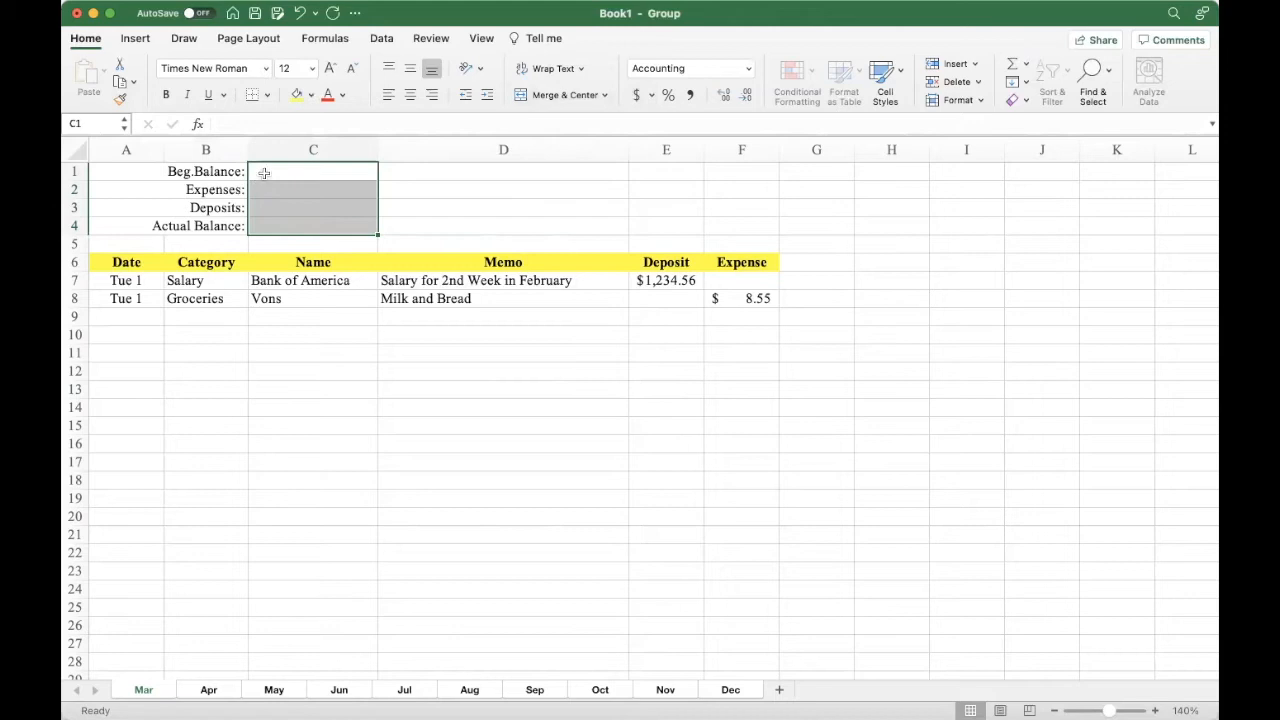
{"action": "left_click", "coordinate": [264, 173]}
{"action": "left_click", "coordinate": [167, 97]}
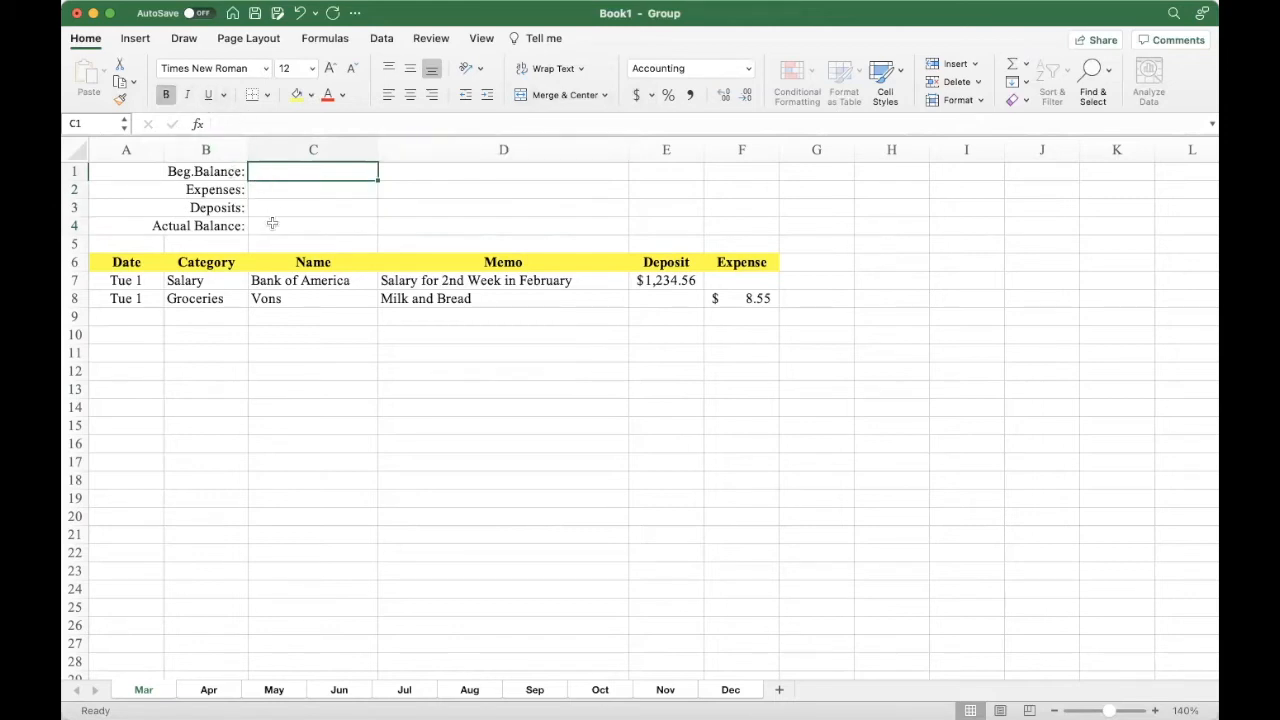
- Make the Actual Balance label and its value cell C4 bold with font size 18
{"action": "left_click_drag", "start_coordinate": [224, 228], "coordinate": [267, 226]}
{"action": "left_click", "coordinate": [166, 94]}
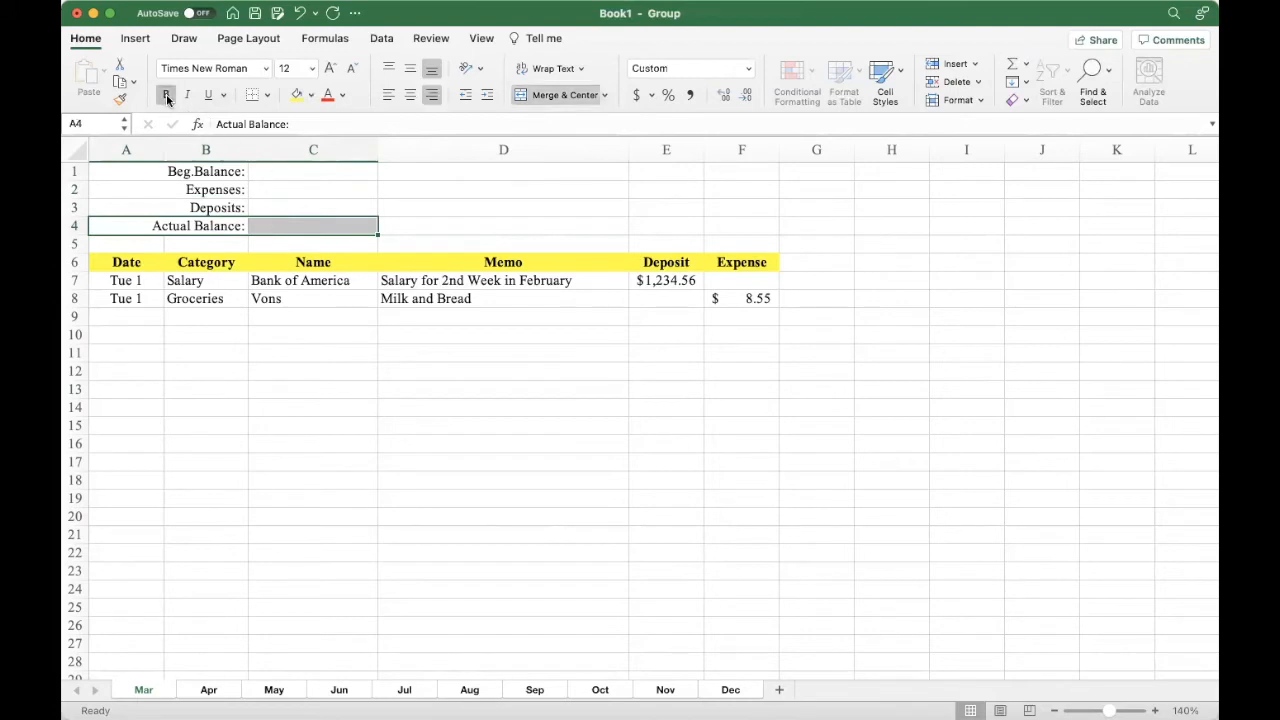
{"action": "left_click", "coordinate": [312, 68]}
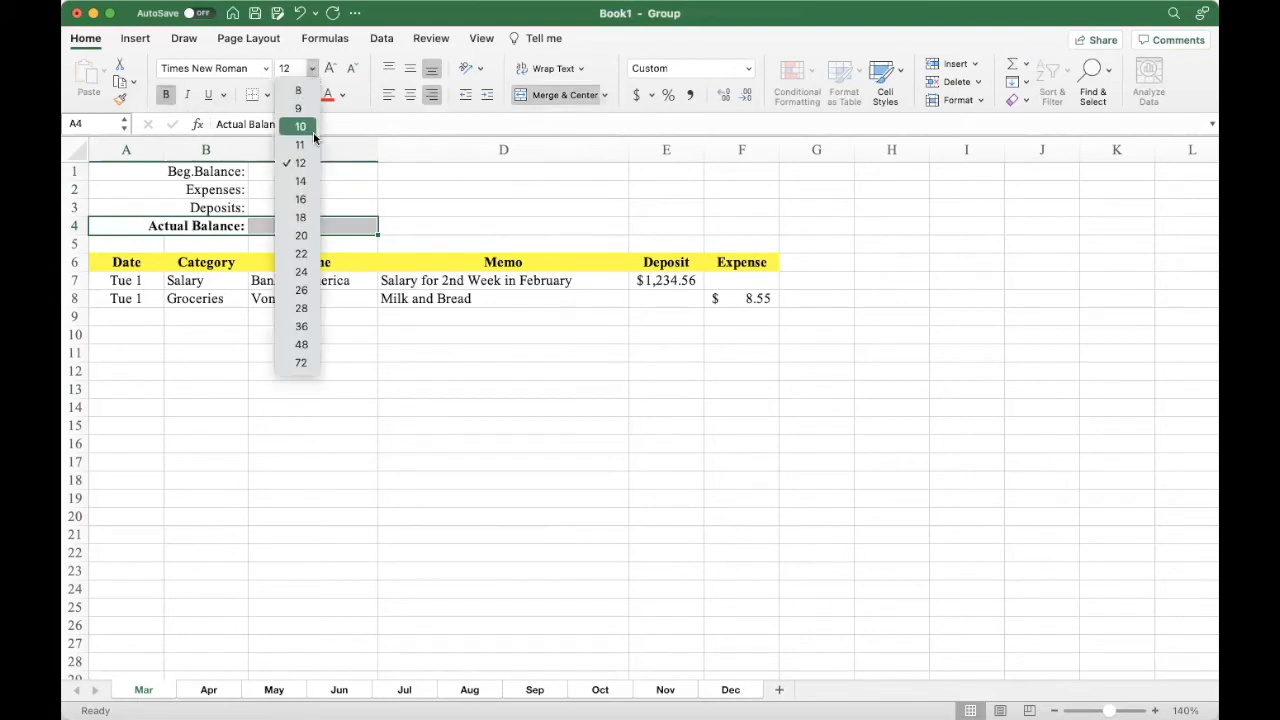
{"action": "left_click", "coordinate": [301, 217]}
{"action": "left_click", "coordinate": [300, 170]}
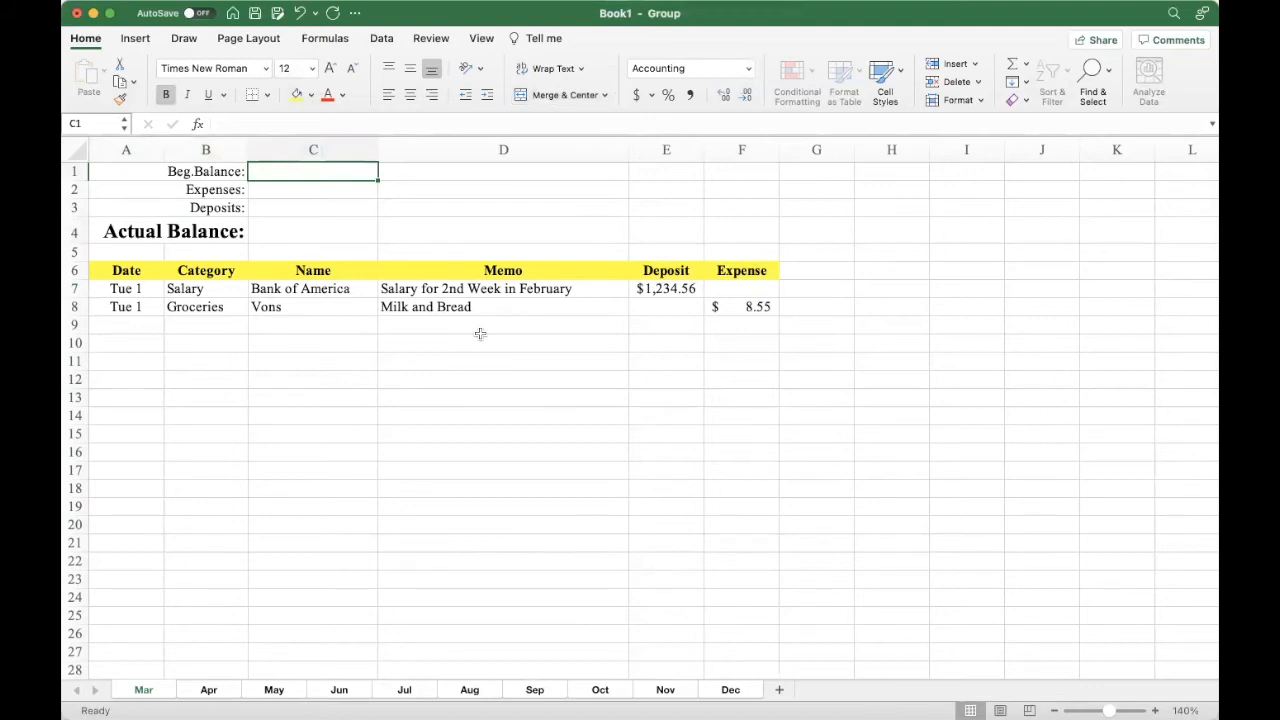
- Enter a beginning balance of 2342.00 in C1 and total the whole Expense column in C2 with =SUM($F:$F)
{"action": "type", "text": "2342.0"}
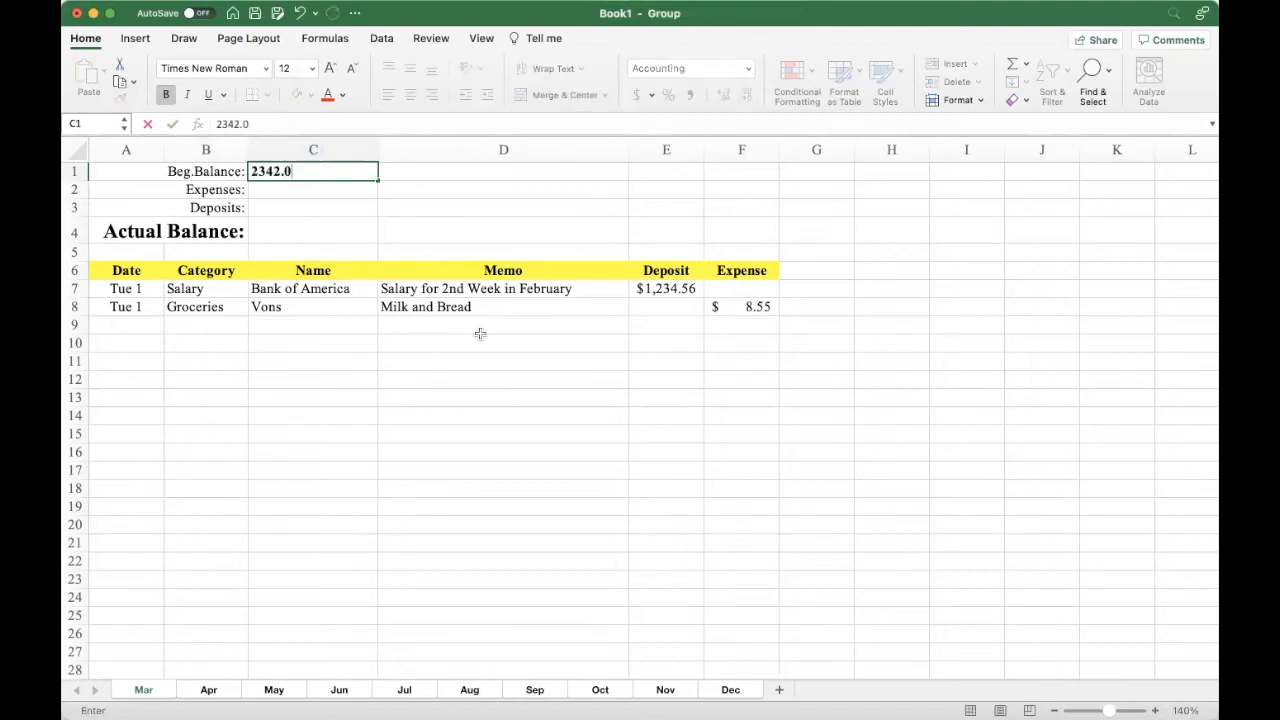
{"action": "key", "text": "Return"}
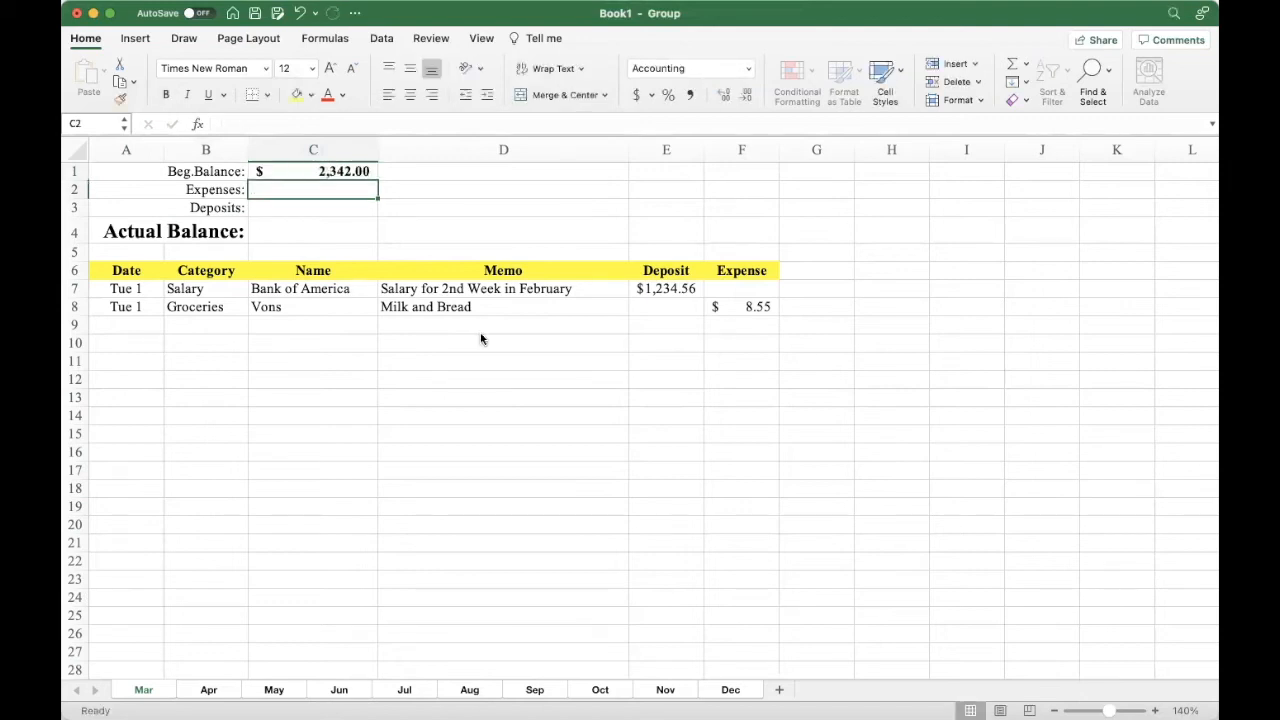
{"action": "type", "text": "=sum($"}
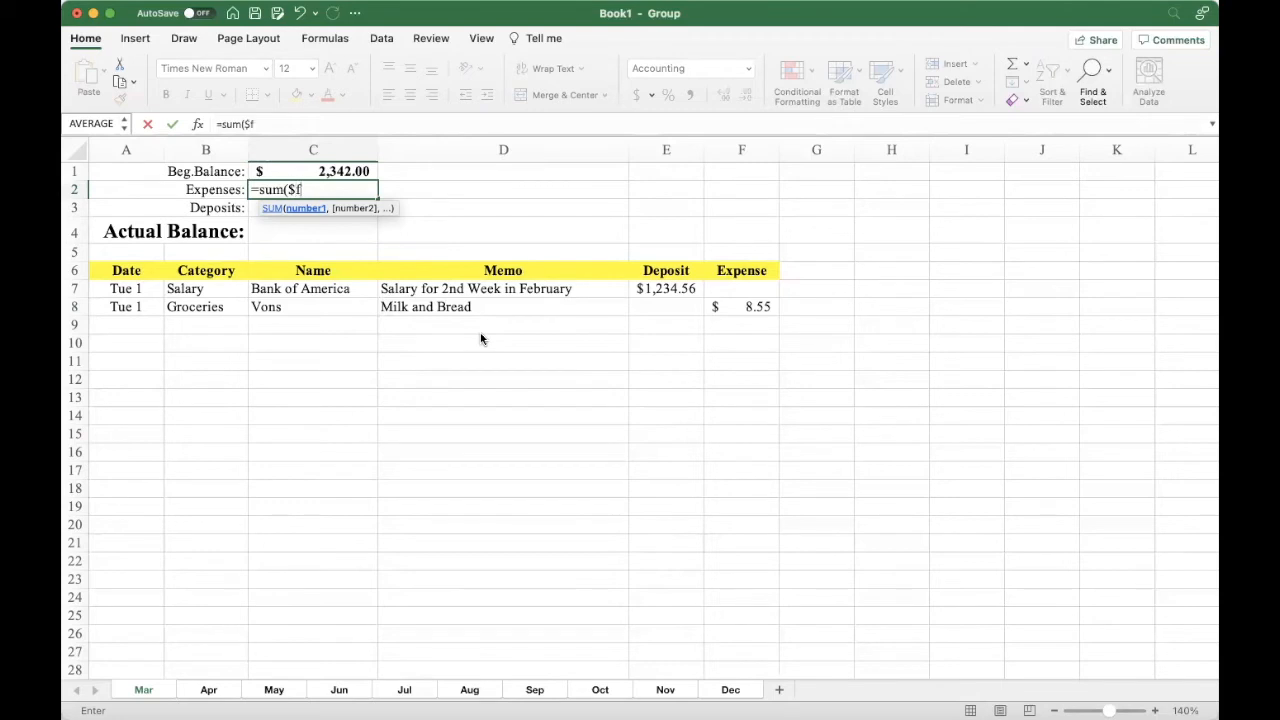
{"action": "type", "text": "f"}
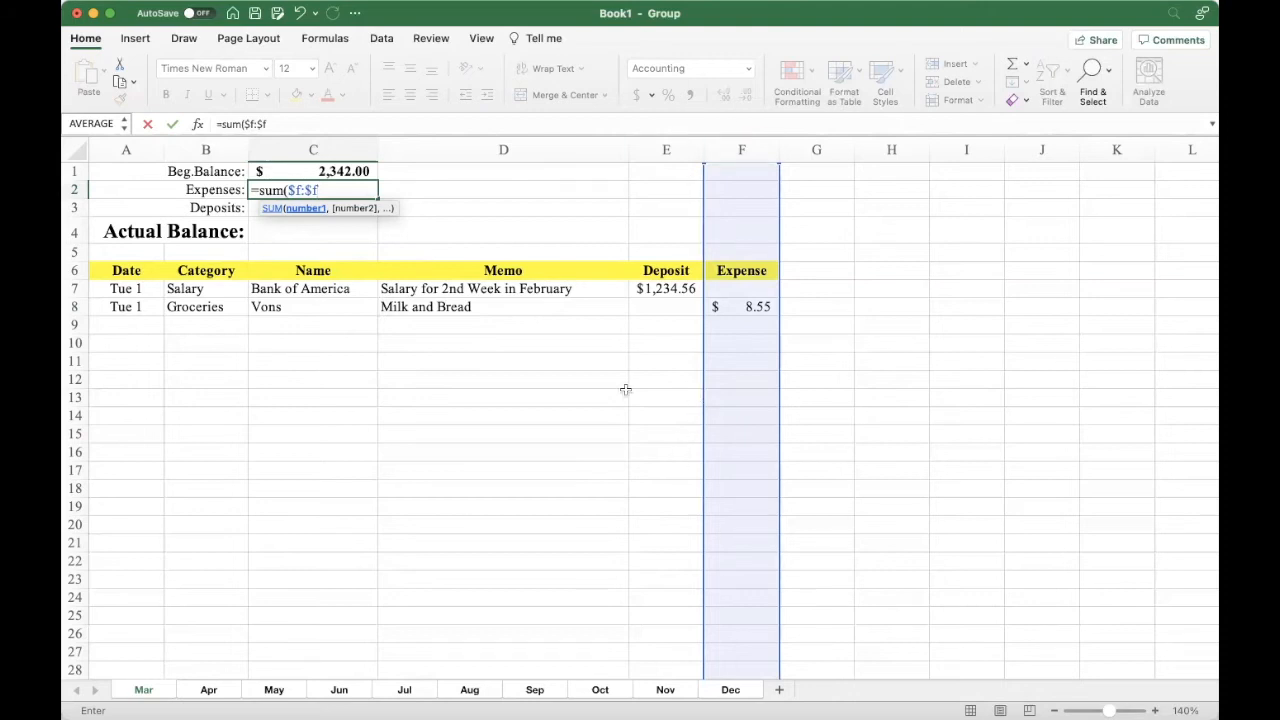
{"action": "type", "text": ")"}
{"action": "key", "text": "Return"}
{"action": "key", "text": "Up"}
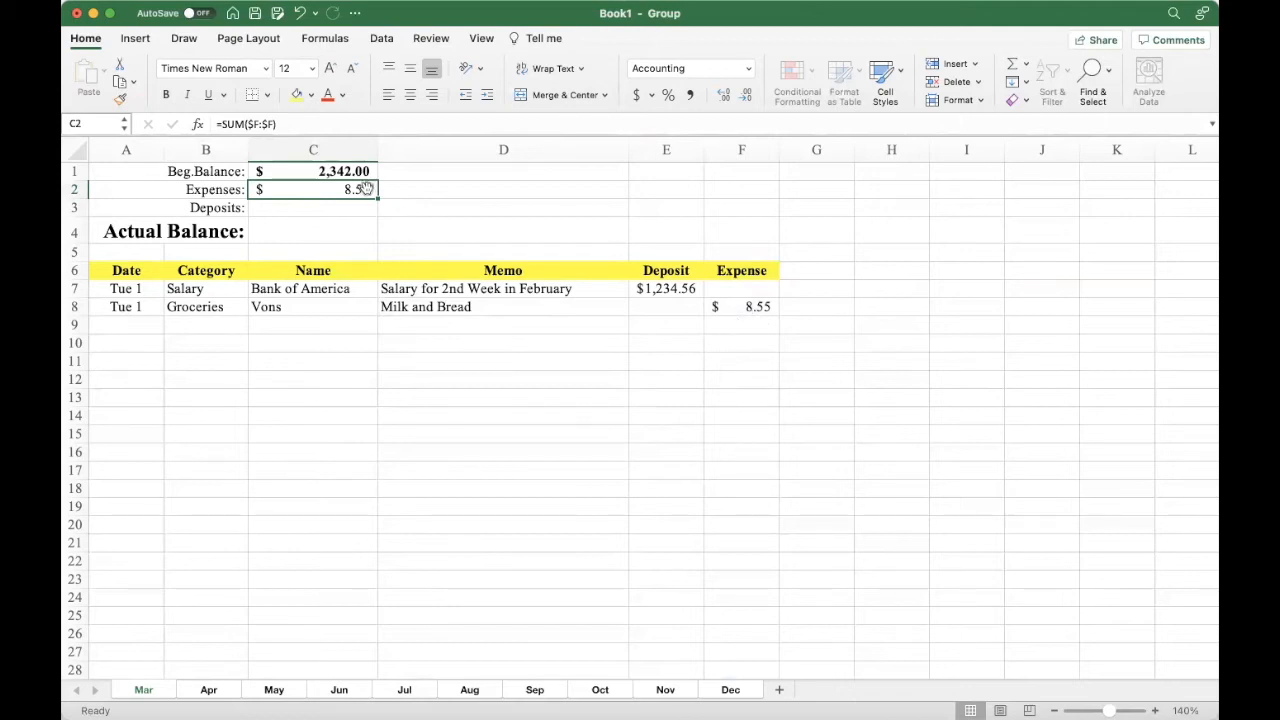
- Total the whole Deposit column in the Deposits cell C3 with =SUM($E:$E)
{"action": "left_click", "coordinate": [337, 211]}
{"action": "type", "text": "=sum$"}
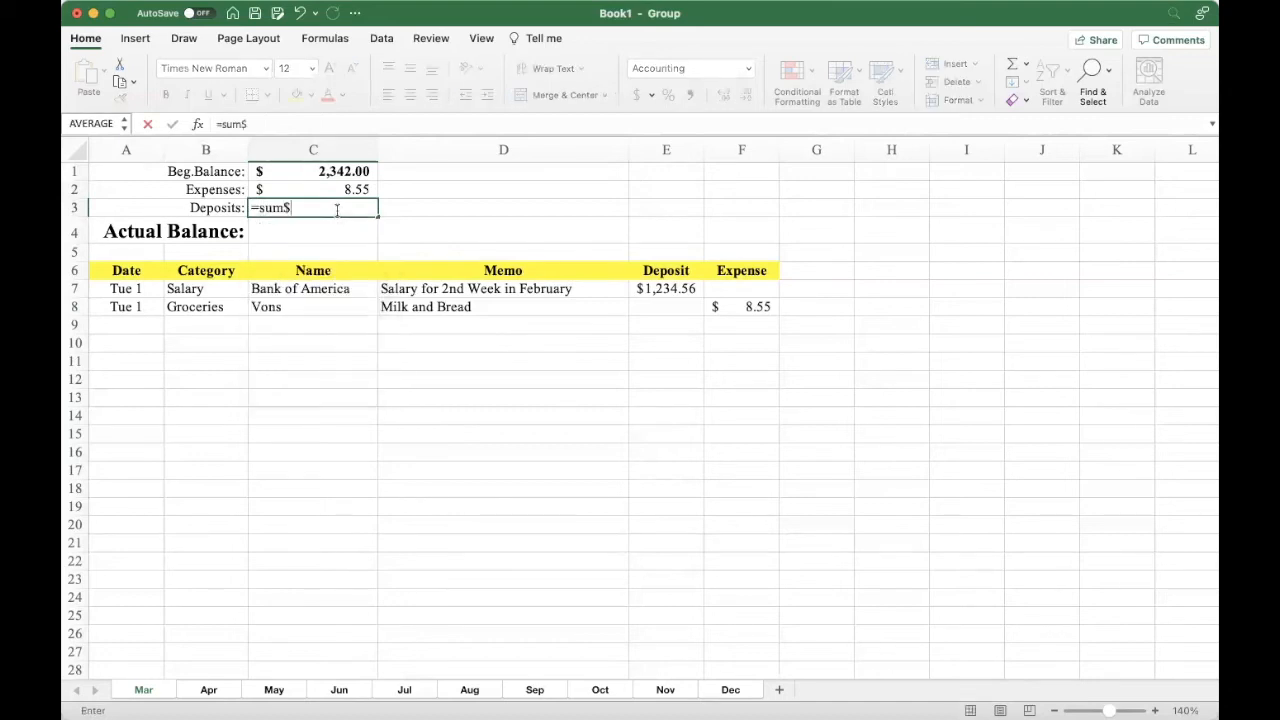
{"action": "type", "text": "("}
{"action": "key", "text": "BackSpace"}
{"action": "key", "text": "BackSpace"}
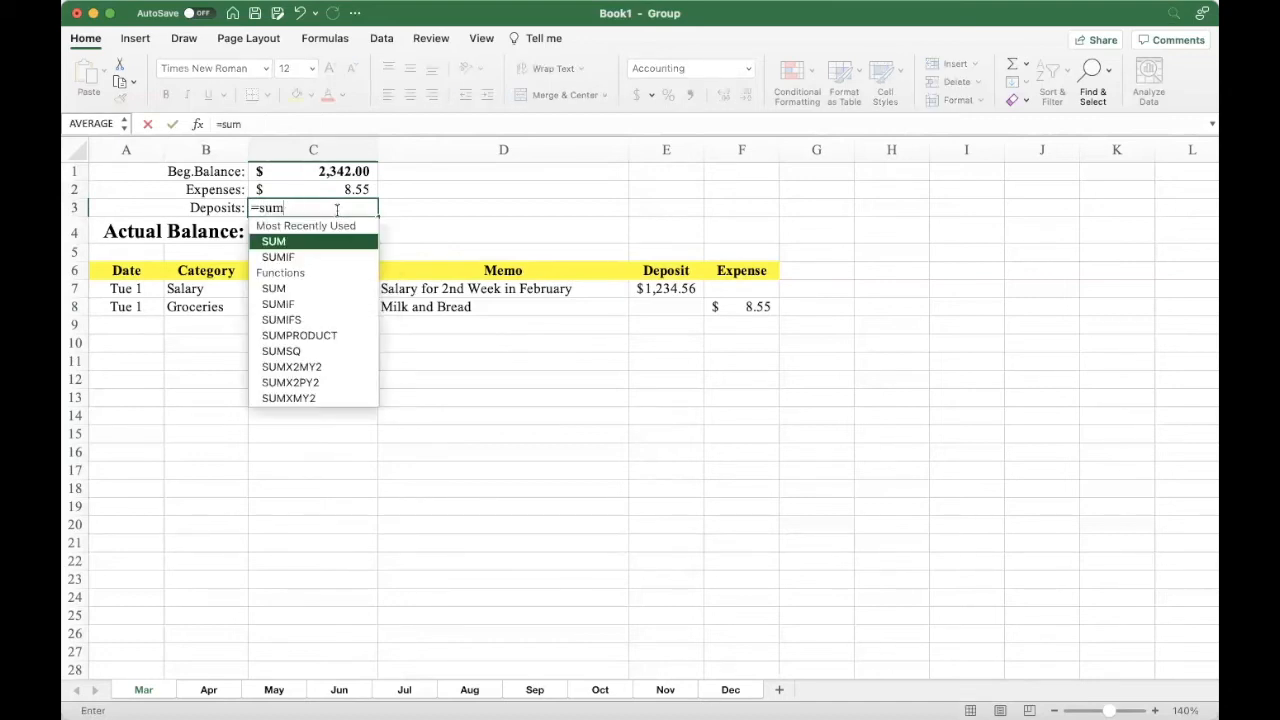
{"action": "type", "text": "($"}
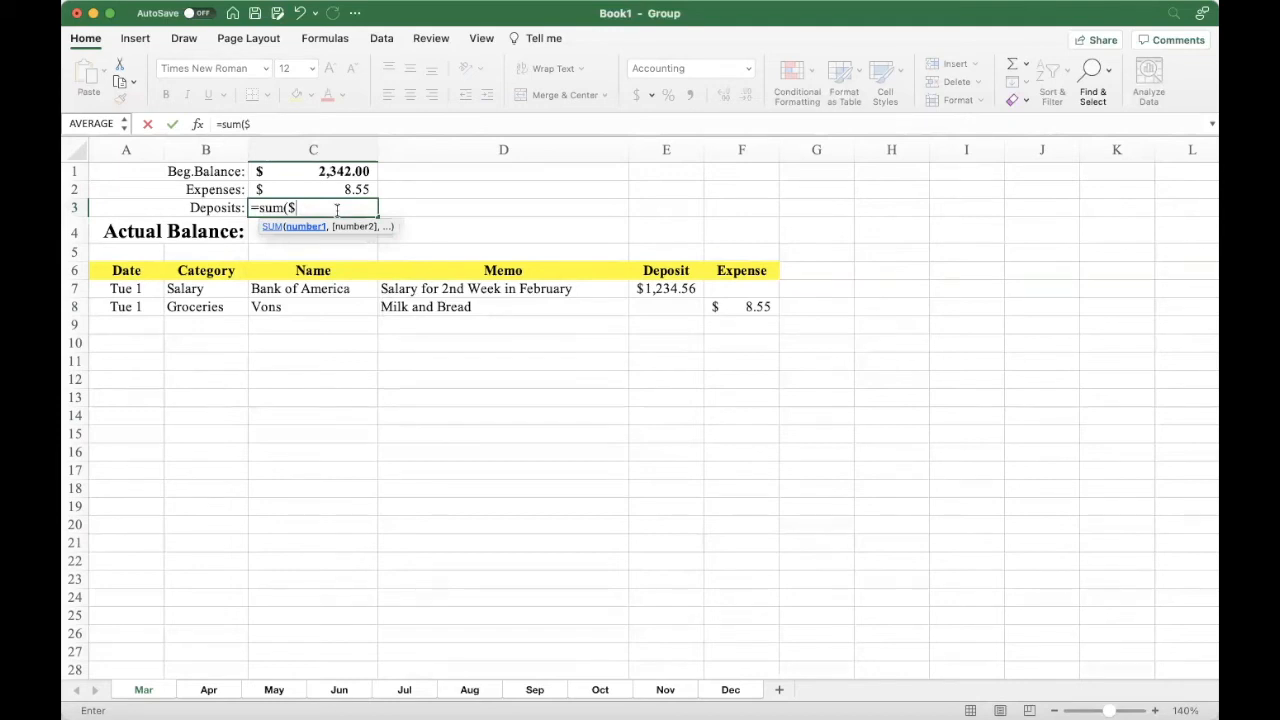
{"action": "type", "text": "e:$e)"}
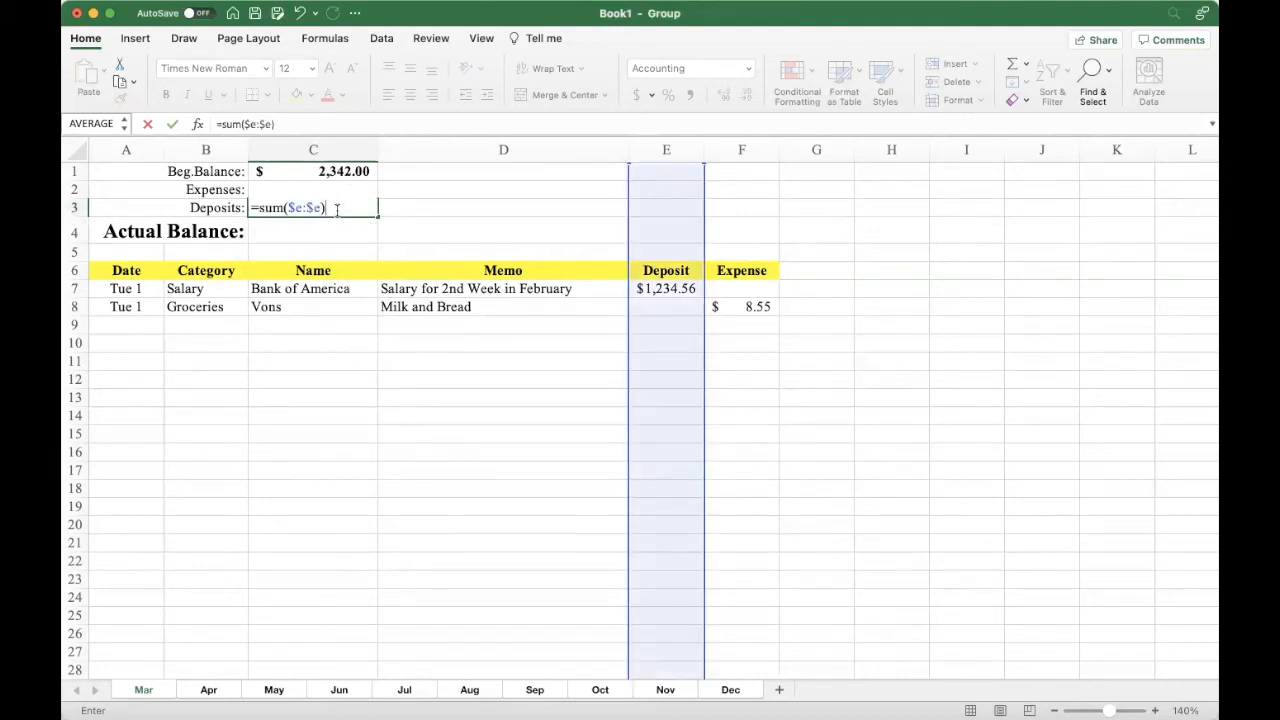
{"action": "key", "text": "Return"}
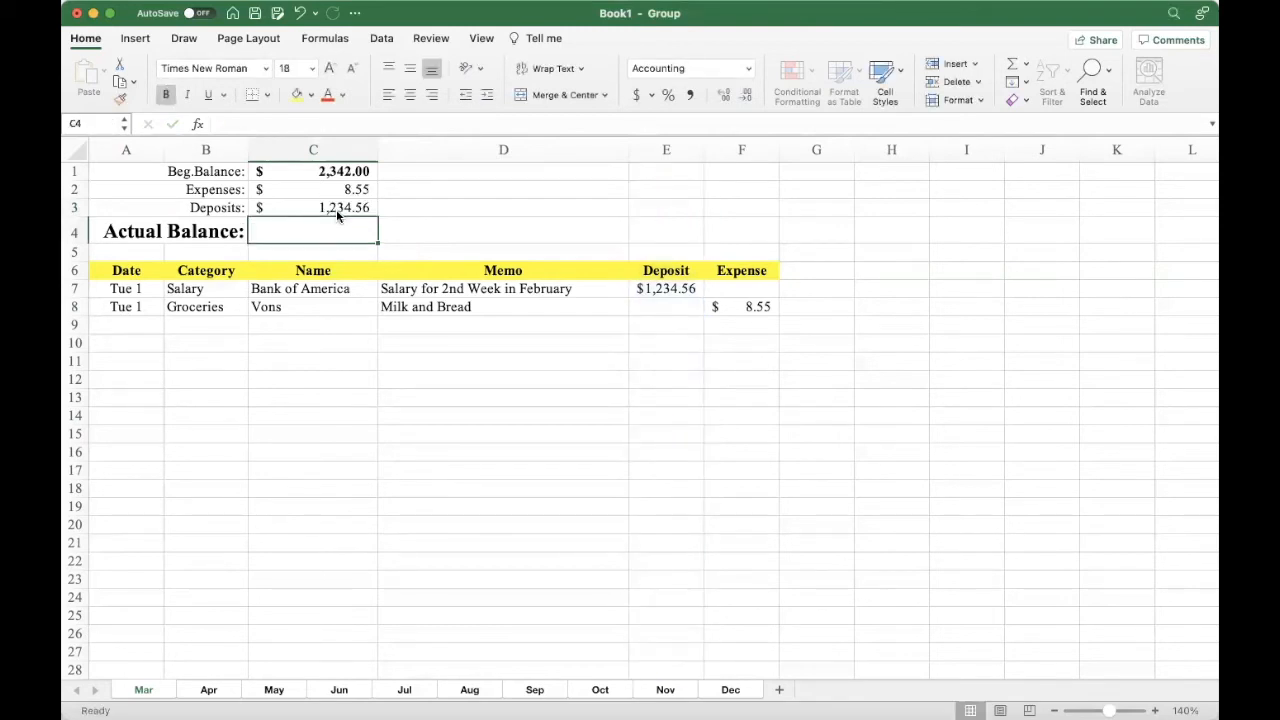
- Calculate the Actual Balance in C4 with the formula =C1+C3-C2
{"action": "type", "text": "="}
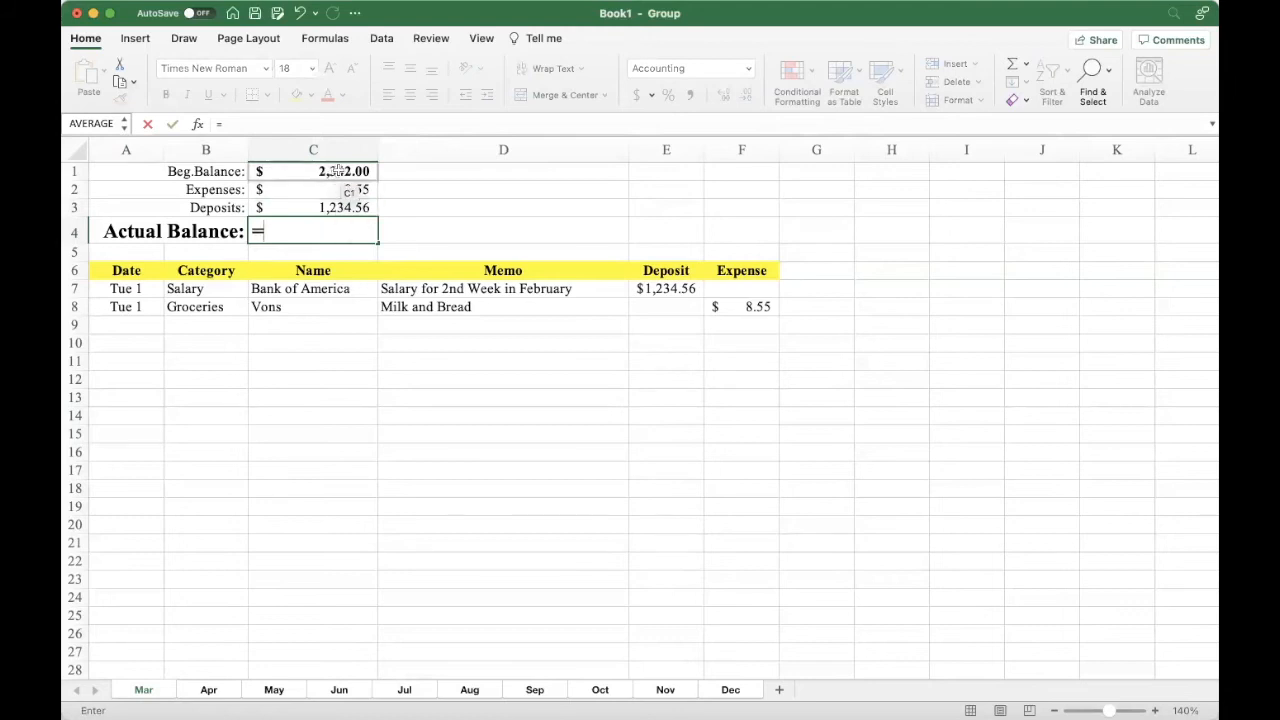
{"action": "left_click", "coordinate": [337, 171]}
{"action": "type", "text": "+"}
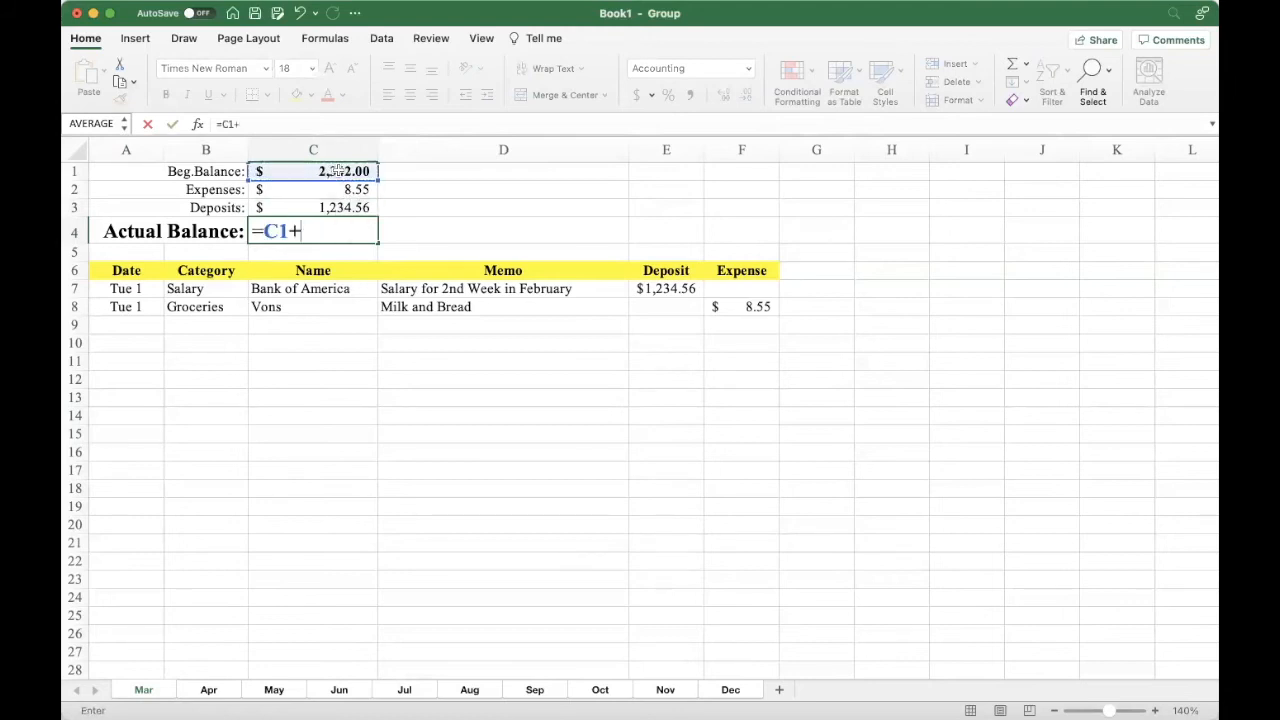
{"action": "left_click", "coordinate": [327, 207]}
{"action": "type", "text": "-"}
{"action": "left_click", "coordinate": [328, 189]}
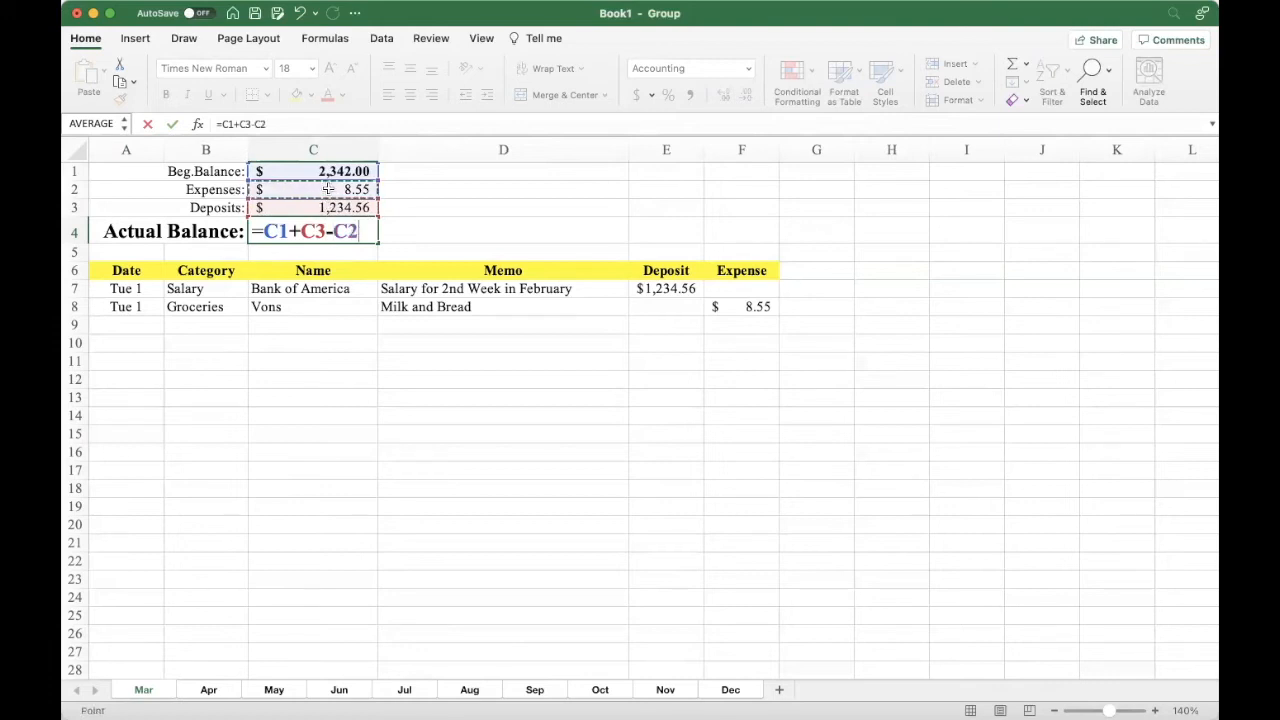
{"action": "key", "text": "Return"}
{"action": "key", "text": "Return"}
{"action": "key", "text": "Up"}
{"action": "key", "text": "Up"}
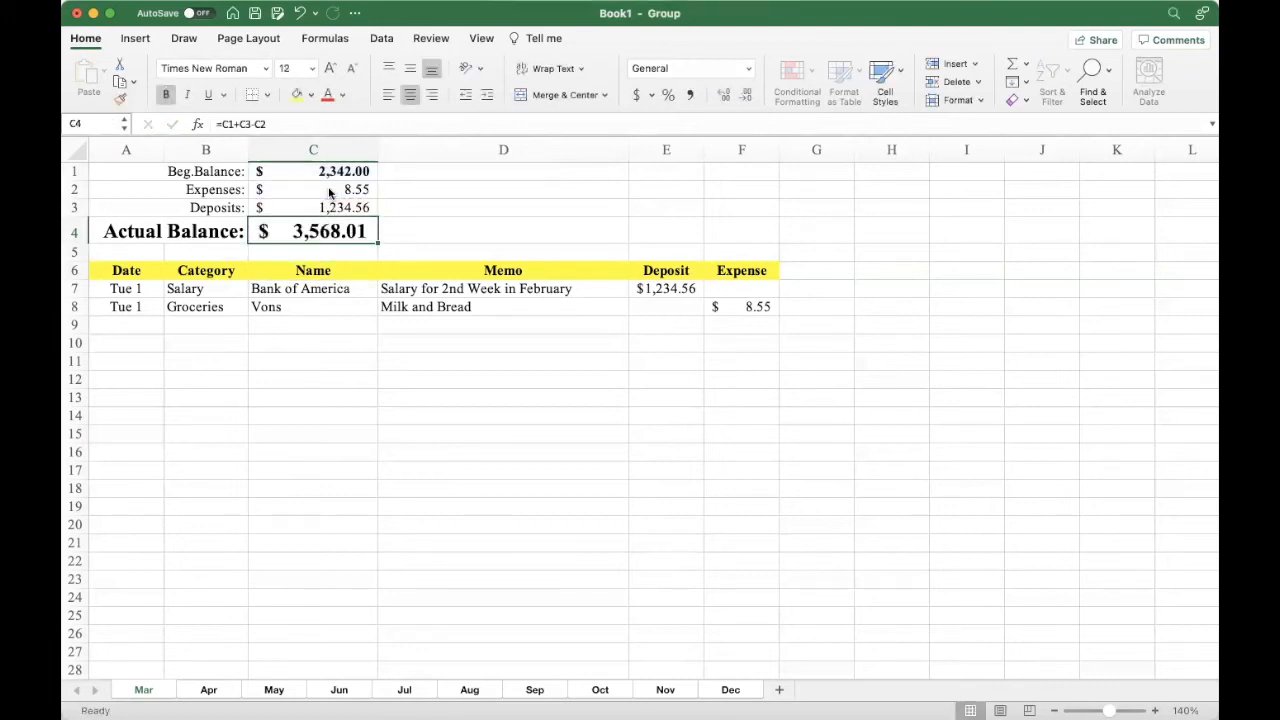
- Clear the two sample transactions from A7:F8, keeping the table headers
{"action": "key", "text": "Down"}
{"action": "key", "text": "Down"}
{"action": "key", "text": "Down"}
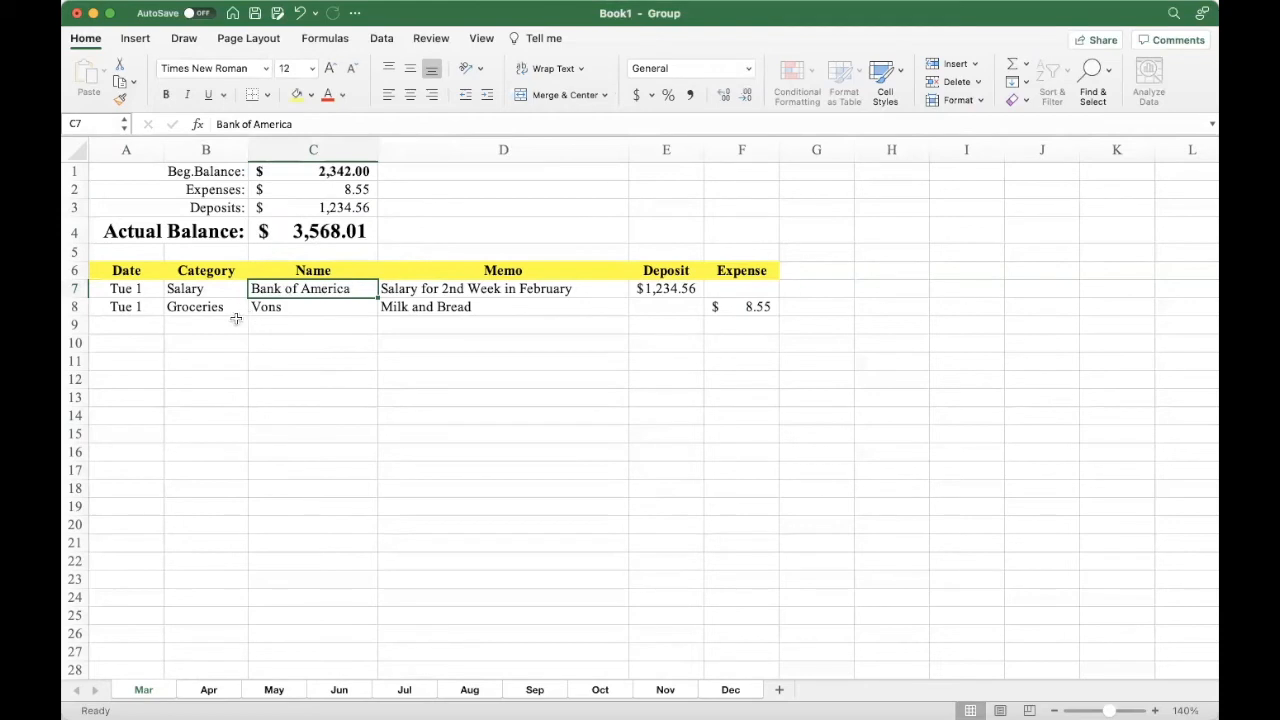
{"action": "left_click_drag", "start_coordinate": [137, 289], "coordinate": [718, 308]}
{"action": "key", "text": "Delete"}
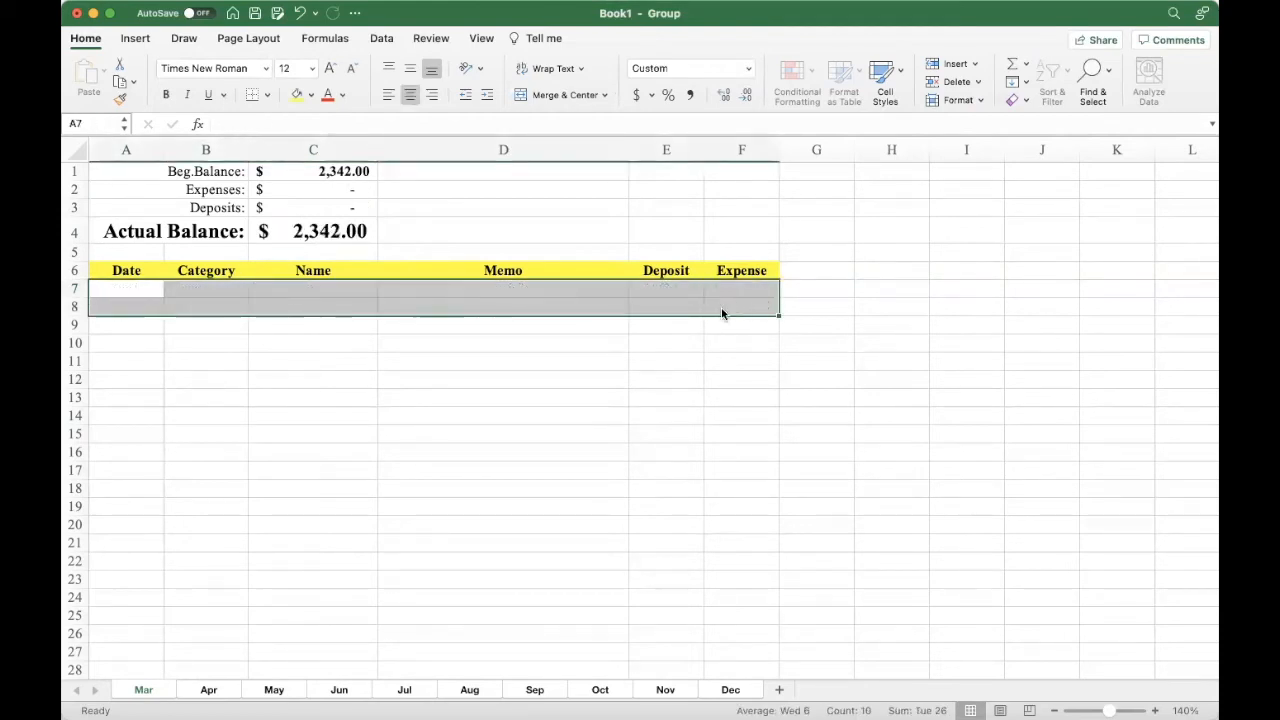
- Freeze panes at A7 so rows 1 to 6 stay in place, and check the result by scrolling through the sheet
{"action": "left_click", "coordinate": [121, 288]}
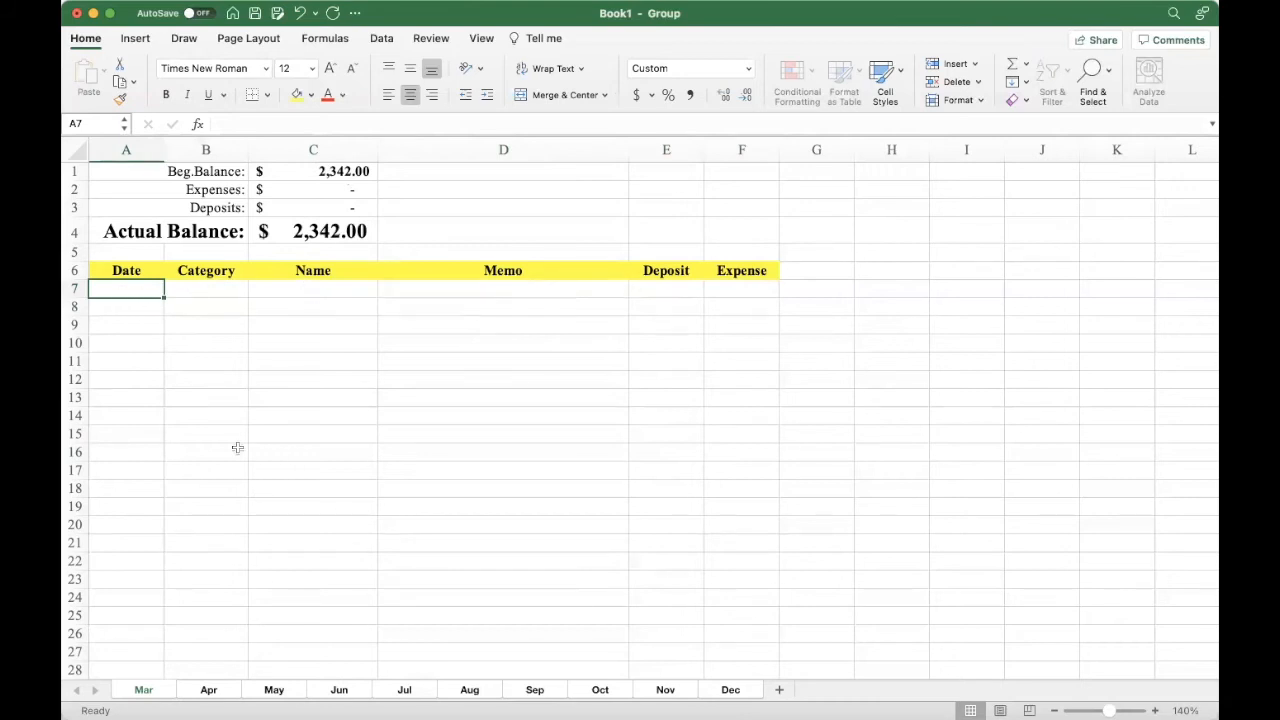
{"action": "left_click", "coordinate": [481, 38]}
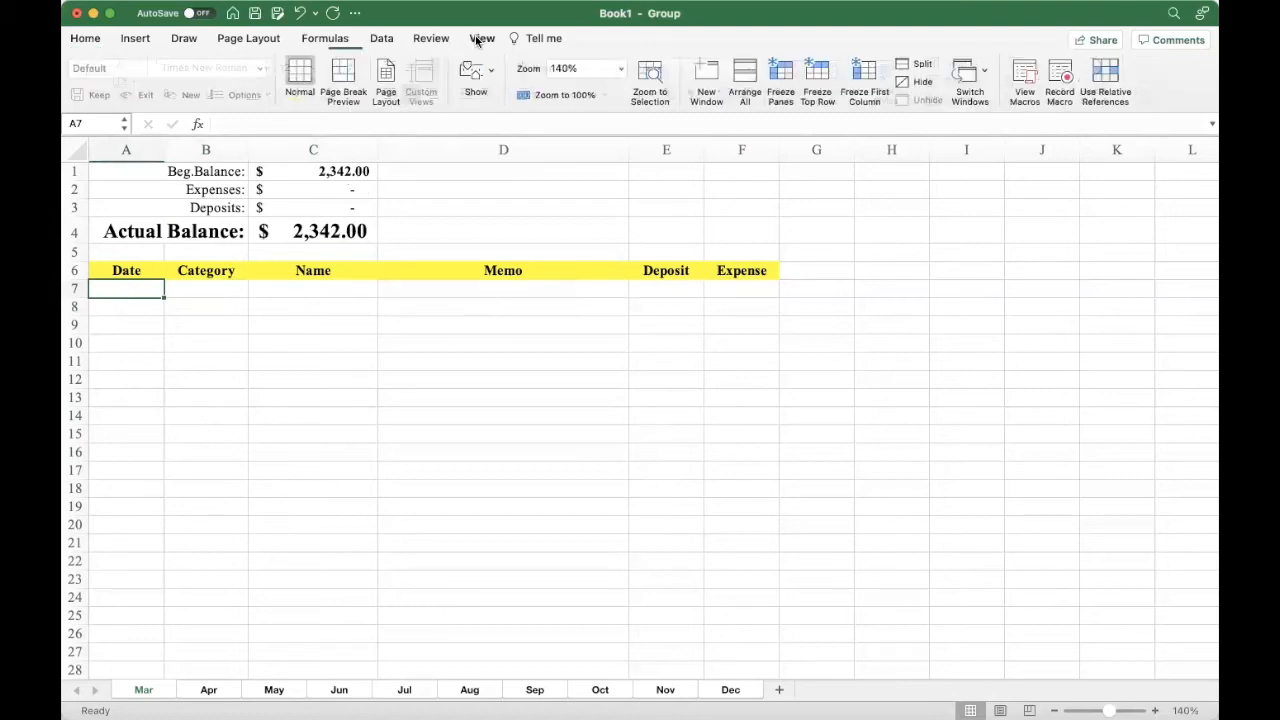
{"action": "left_click", "coordinate": [782, 76]}
{"action": "scroll", "coordinate": [345, 290], "scroll_direction": "down", "scroll_amount": 7}
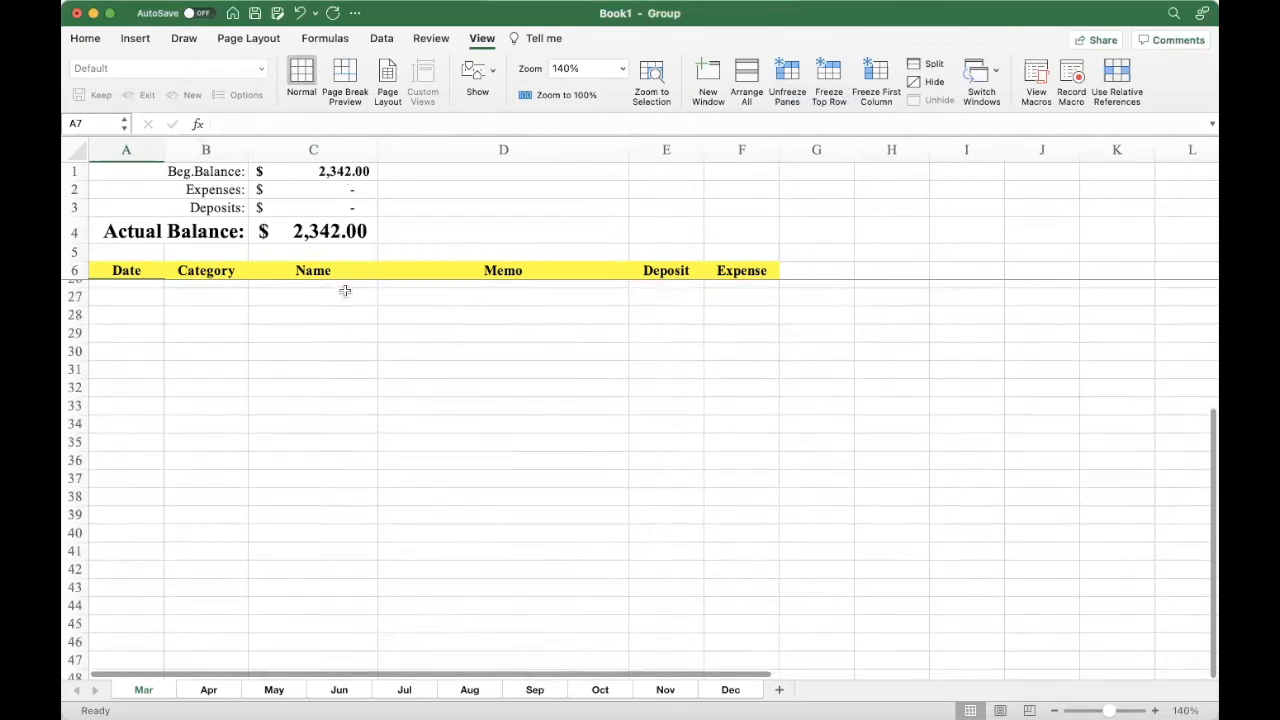
{"action": "scroll", "coordinate": [345, 290], "scroll_direction": "up", "scroll_amount": 7}
{"action": "scroll", "coordinate": [283, 346], "scroll_direction": "down", "scroll_amount": 12}
{"action": "scroll", "coordinate": [283, 346], "scroll_direction": "down", "scroll_amount": 7}
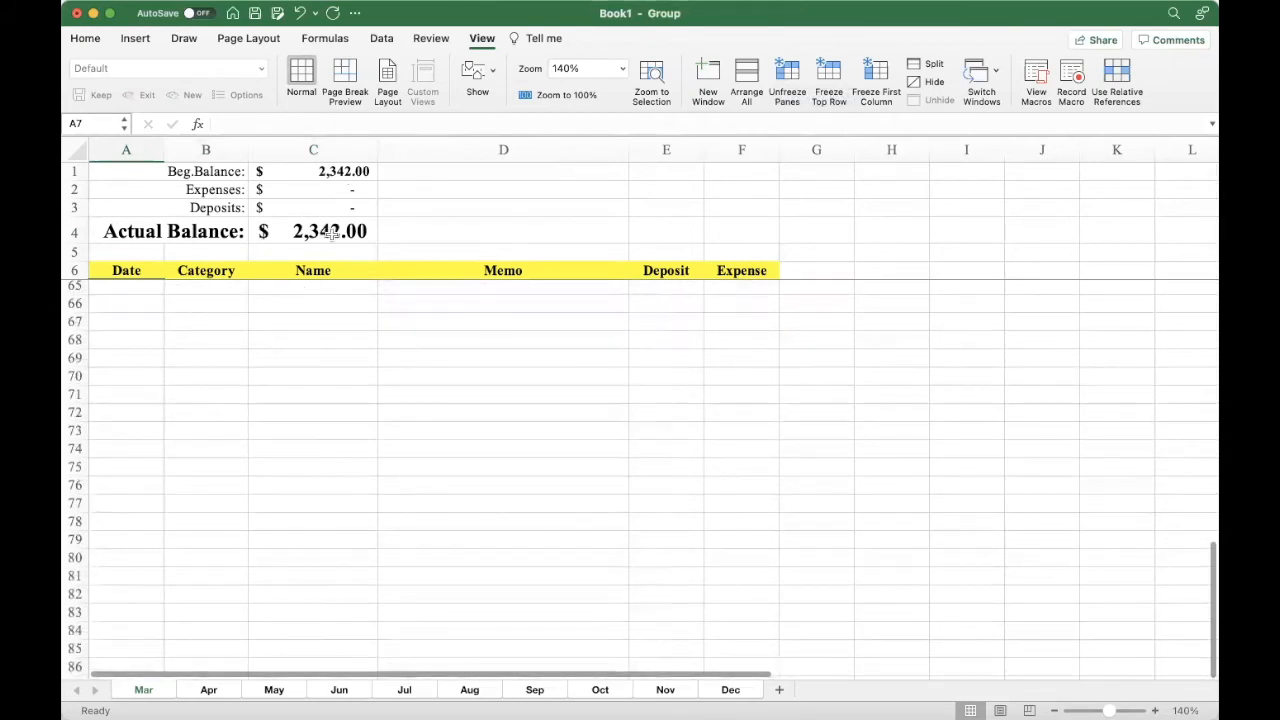
{"action": "scroll", "coordinate": [278, 318], "scroll_direction": "up", "scroll_amount": 20}
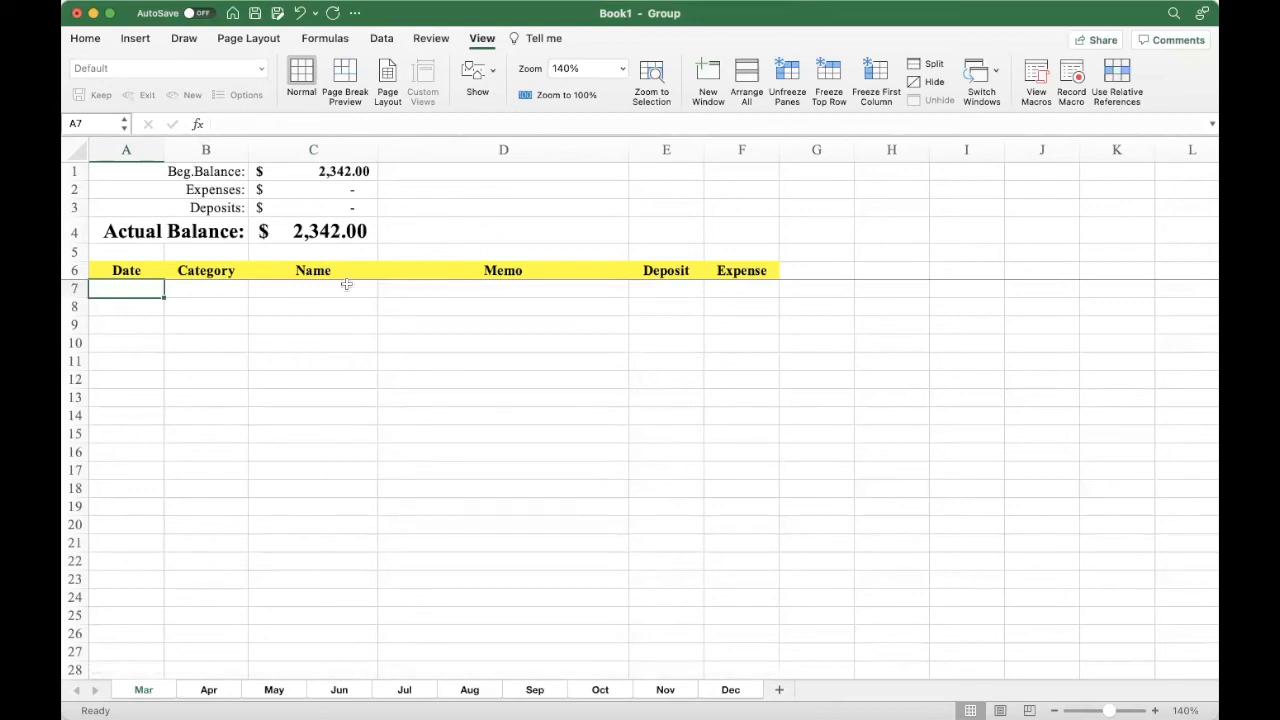
- Ungroup the month sheets and check the Apr, Jun and Jul layouts against the Mar sheet
{"action": "left_click", "coordinate": [205, 689]}
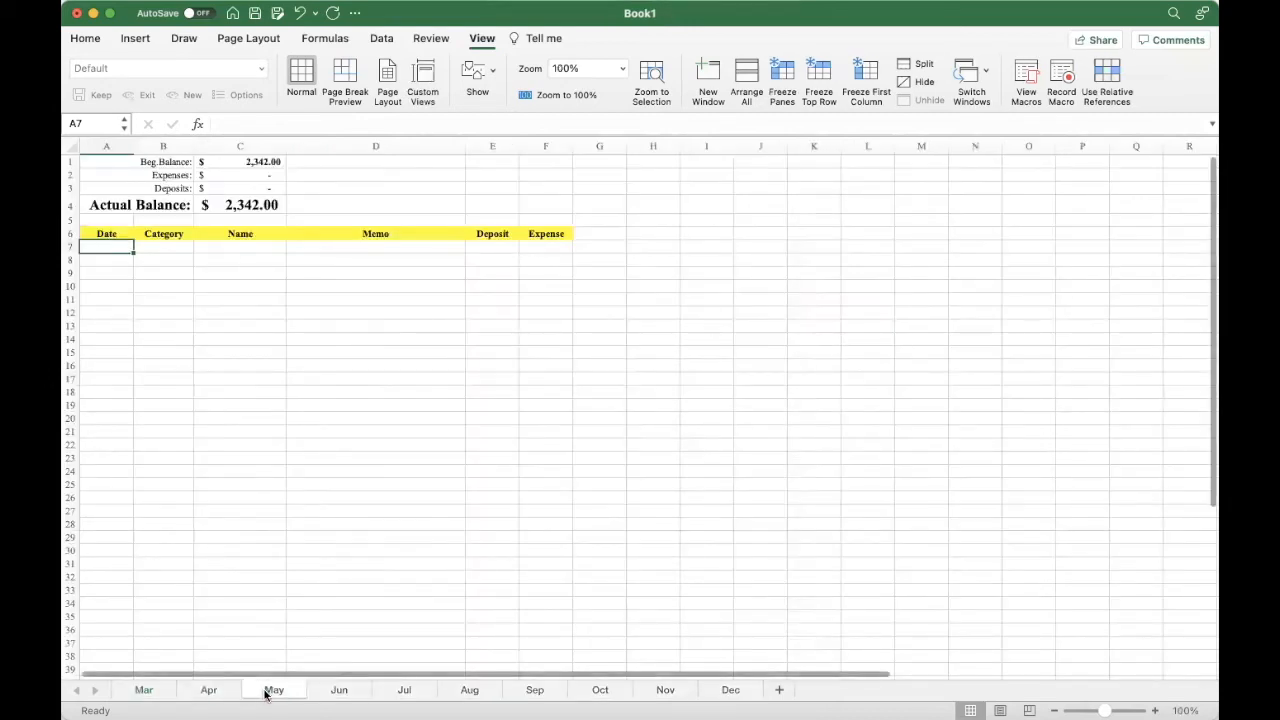
{"action": "left_click", "coordinate": [335, 691]}
{"action": "left_click", "coordinate": [386, 694]}
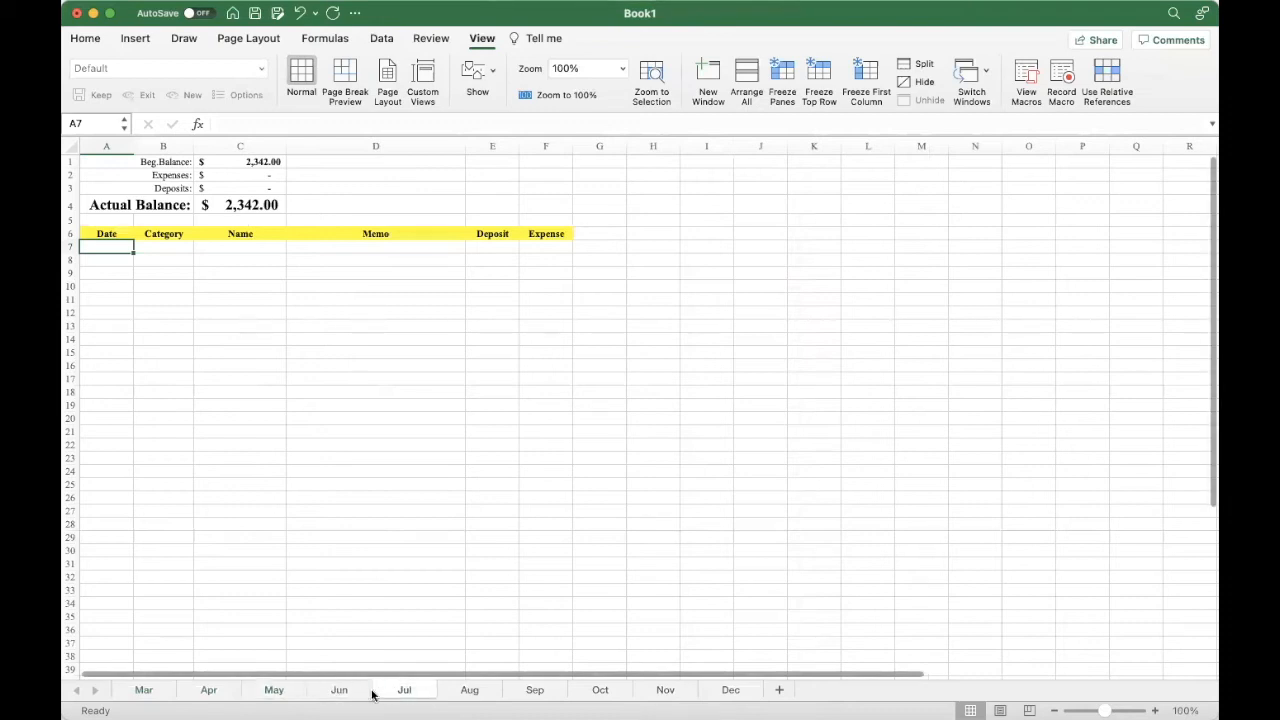
{"action": "left_click", "coordinate": [156, 689]}
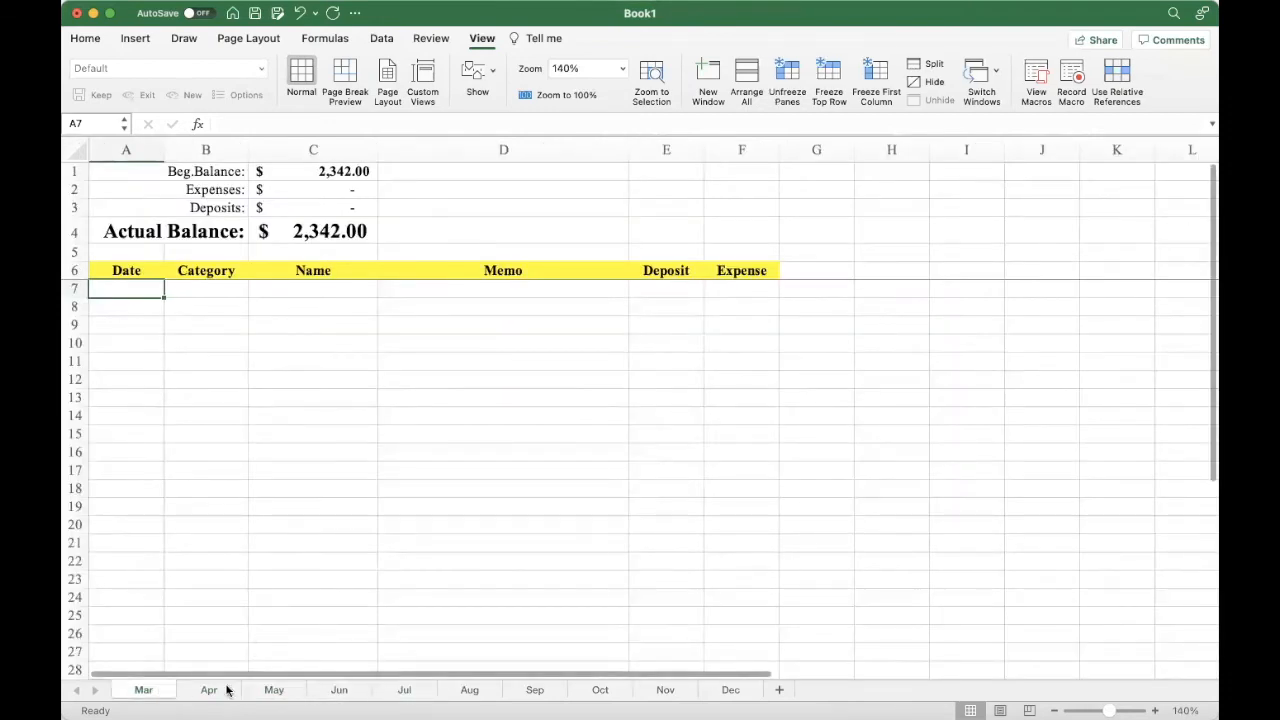
{"action": "left_click", "coordinate": [208, 691]}
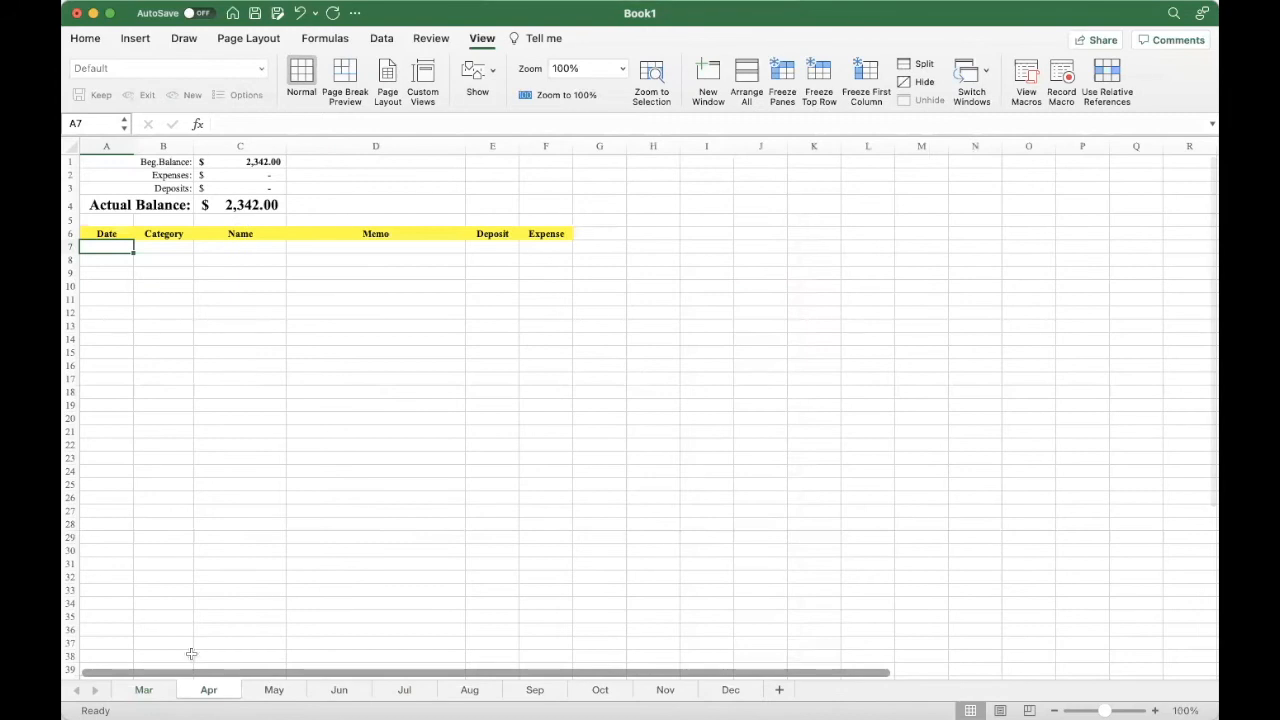
{"action": "left_click", "coordinate": [158, 692]}
- Link the Apr beginning balance in C1 to the Mar actual balance with =Mar!C4, and compare the two sheets
{"action": "left_click", "coordinate": [205, 692]}
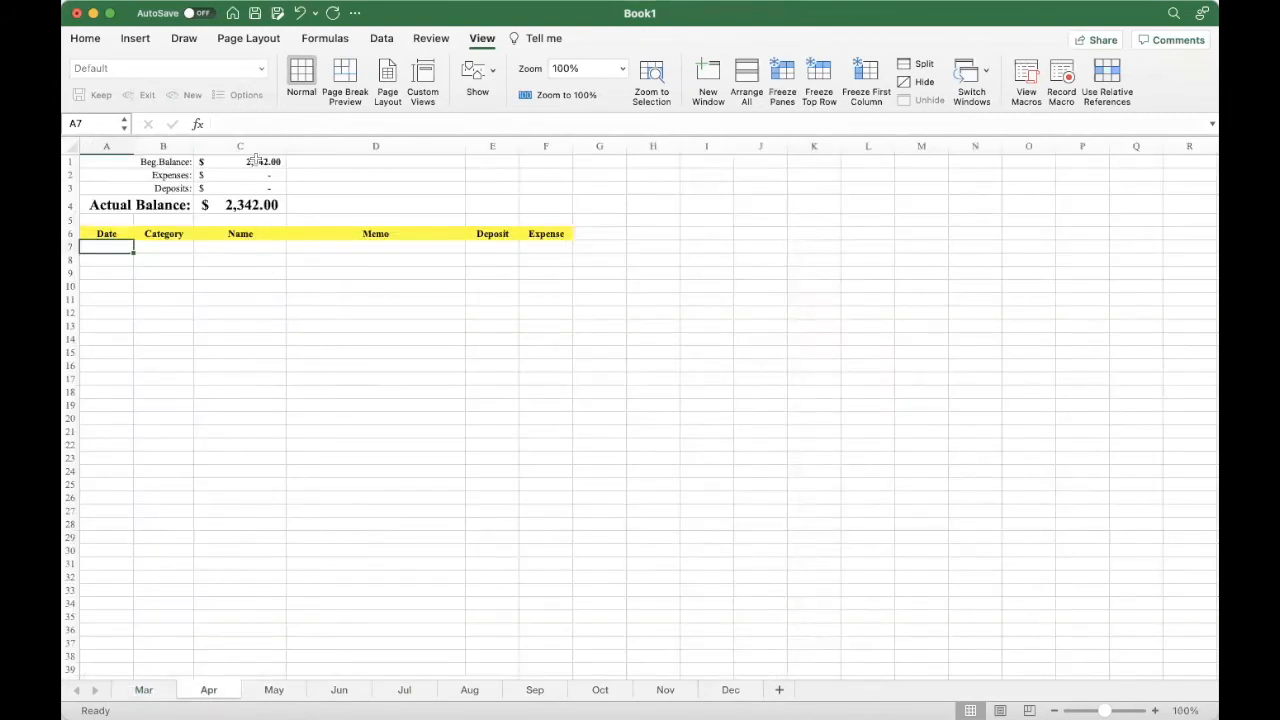
{"action": "left_click", "coordinate": [258, 160]}
{"action": "type", "text": "="}
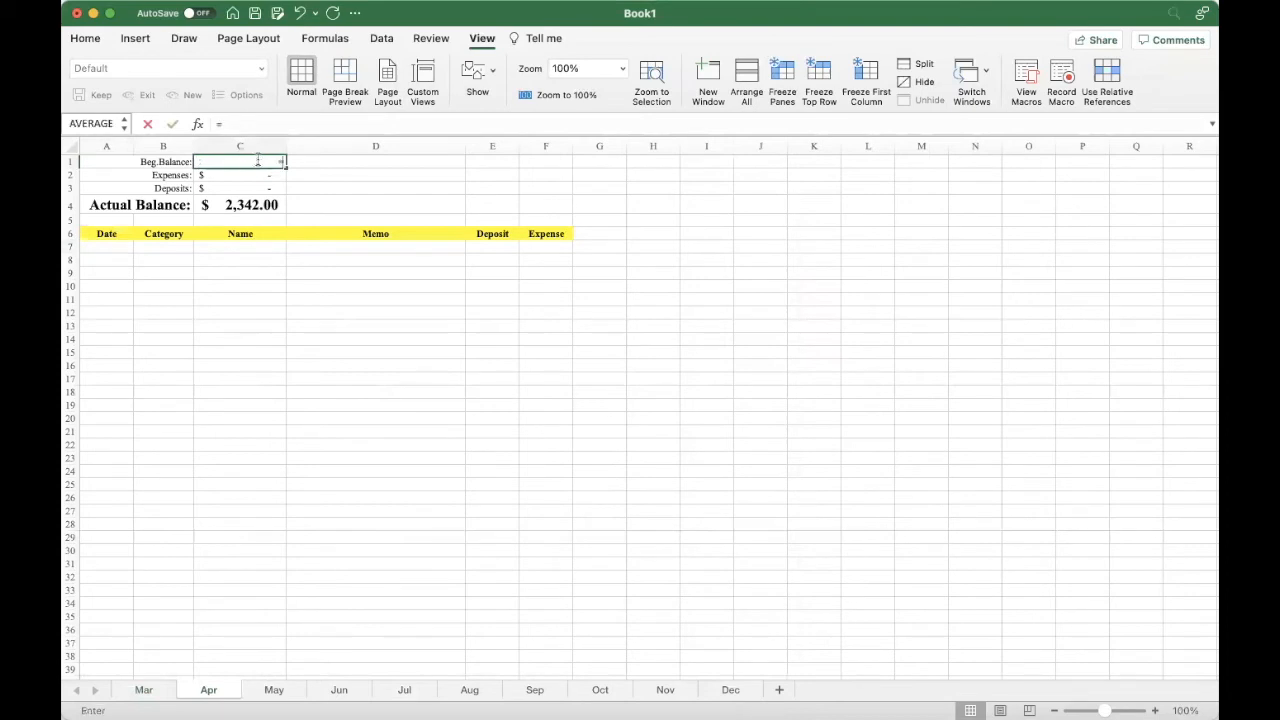
{"action": "left_click", "coordinate": [140, 689]}
{"action": "left_click", "coordinate": [306, 251]}
{"action": "left_click", "coordinate": [310, 233]}
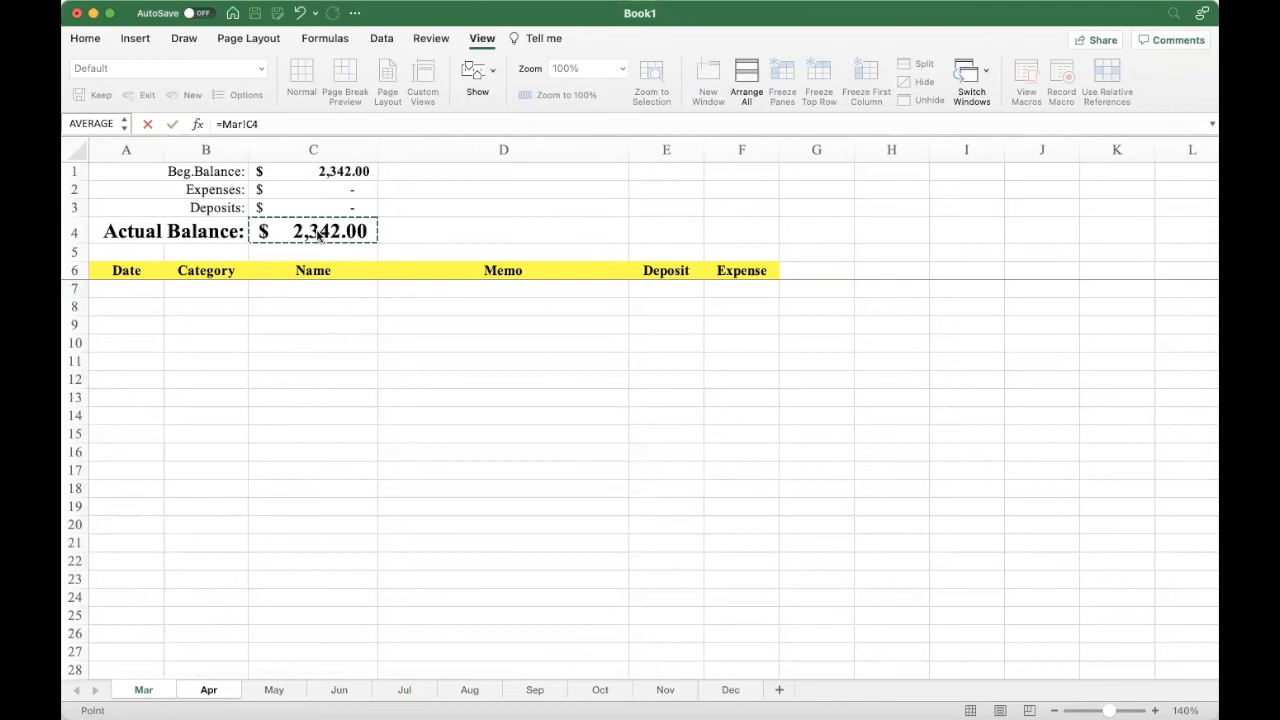
{"action": "key", "text": "Return"}
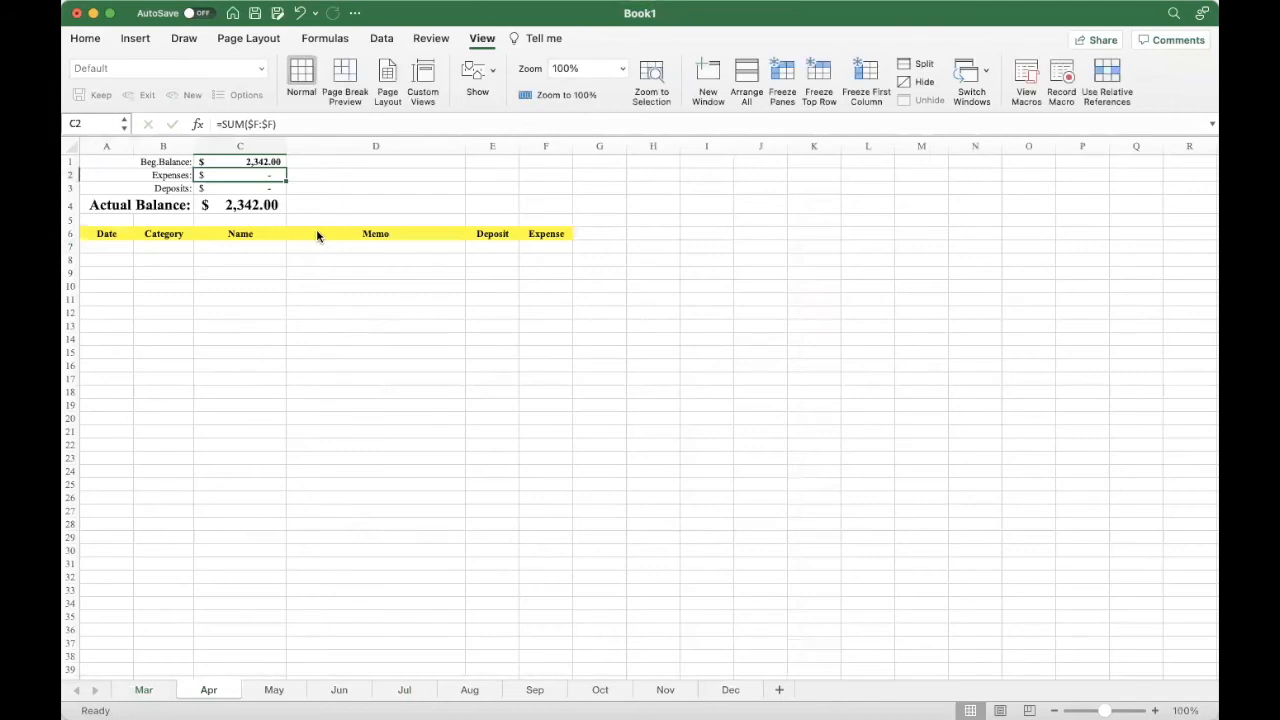
{"action": "left_click", "coordinate": [144, 688]}
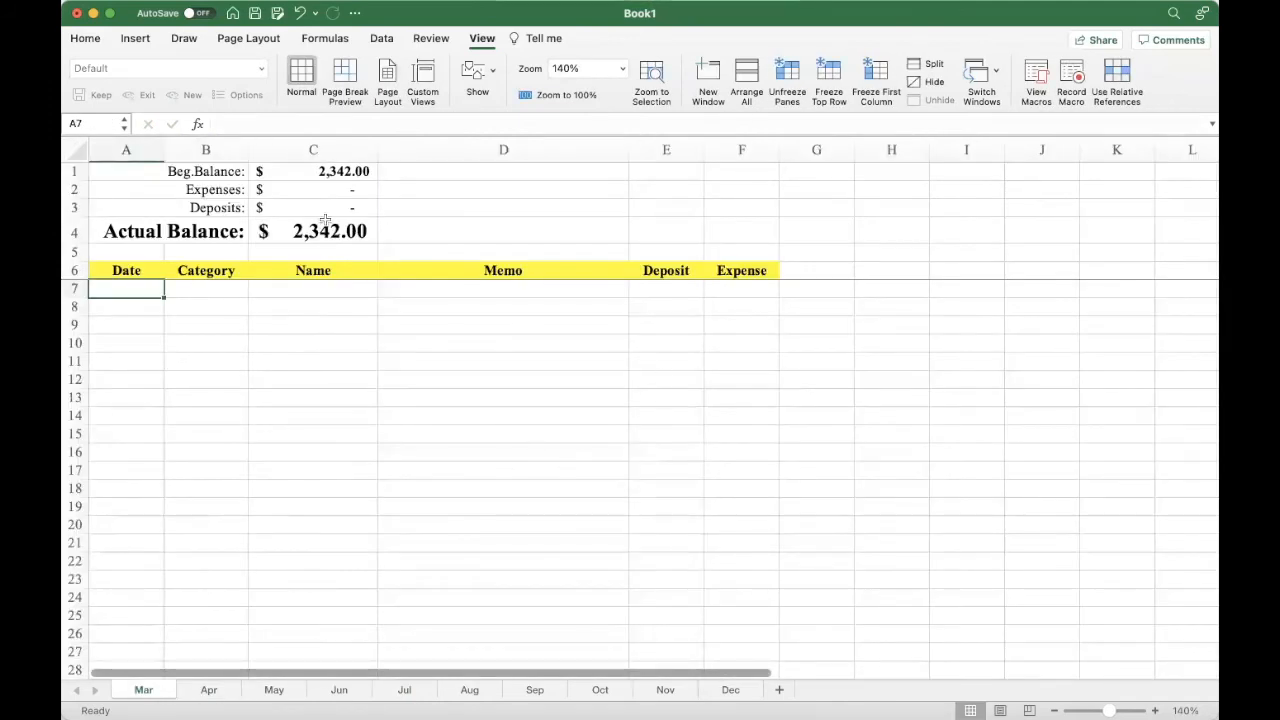
{"action": "left_click", "coordinate": [208, 689]}
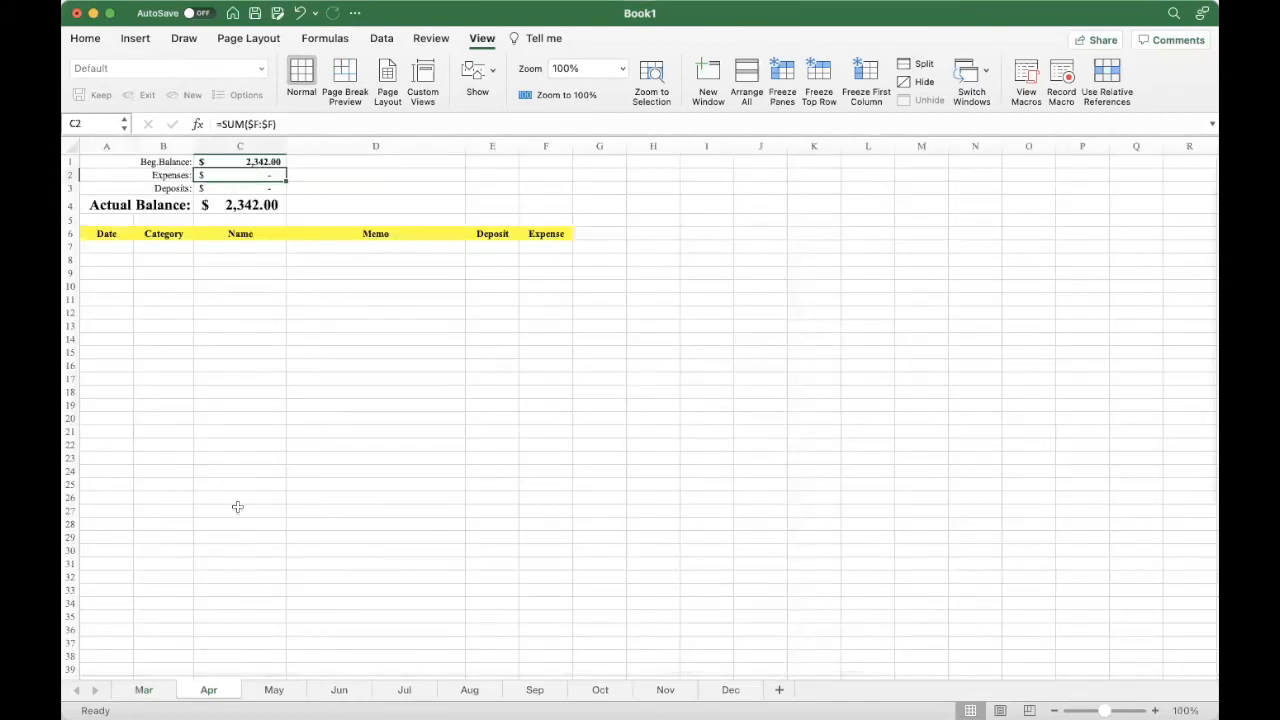
- Link the May sheet's beginning balance in C1 to the Apr sheet's actual balance in C4
{"action": "left_click", "coordinate": [274, 689]}
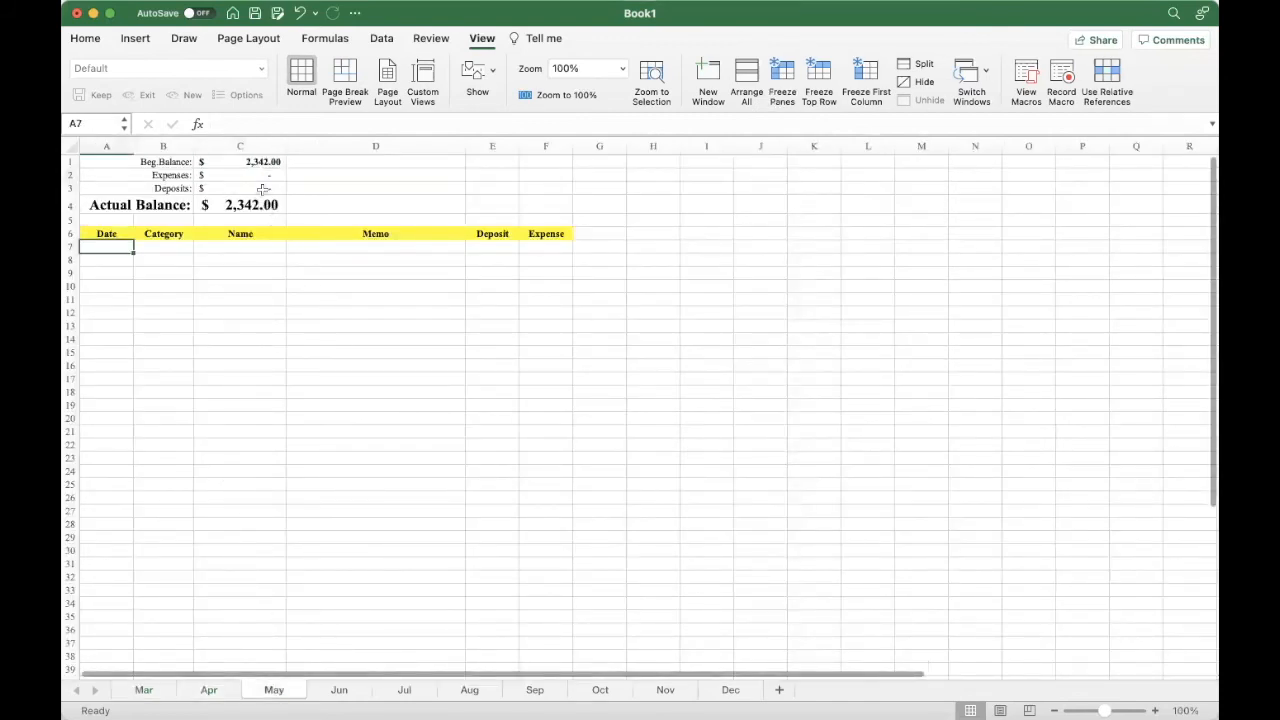
{"action": "left_click", "coordinate": [250, 160]}
{"action": "type", "text": "="}
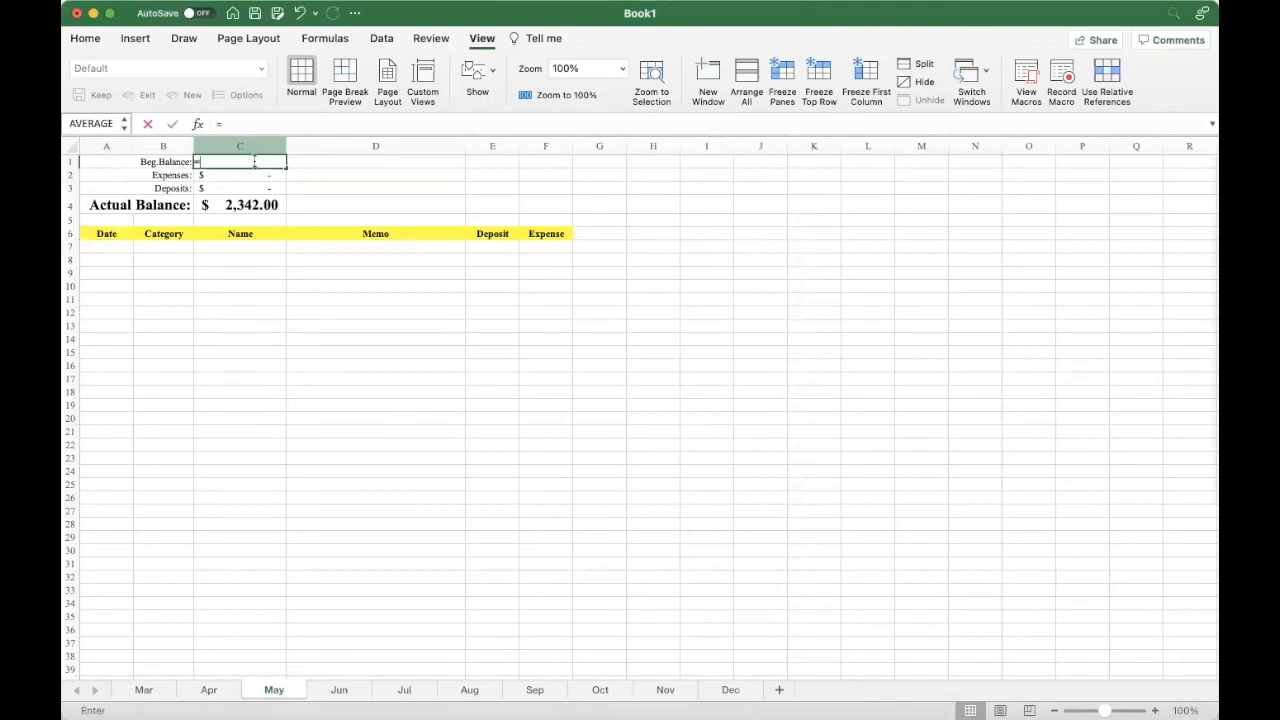
{"action": "left_click", "coordinate": [212, 690]}
{"action": "left_click", "coordinate": [245, 205]}
{"action": "key", "text": "Return"}
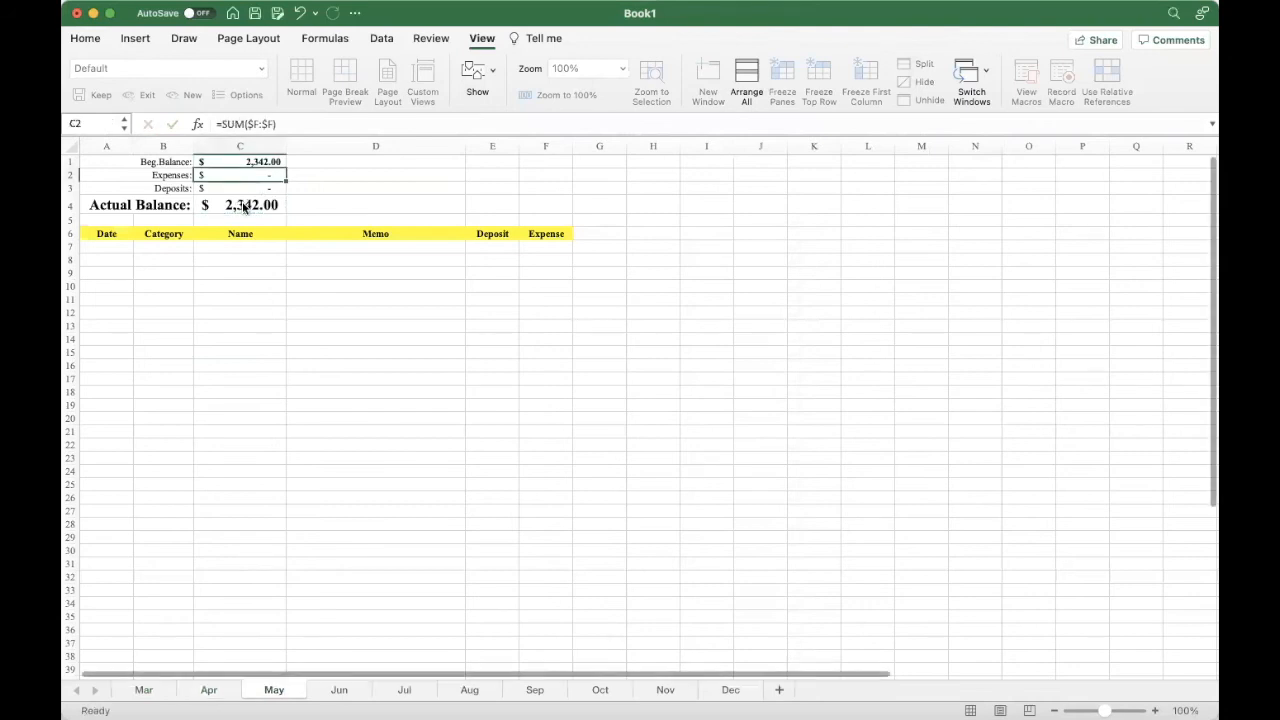
- Link the Jun sheet's beginning balance in C1 to the May sheet's actual balance in C4
{"action": "left_click", "coordinate": [336, 690]}
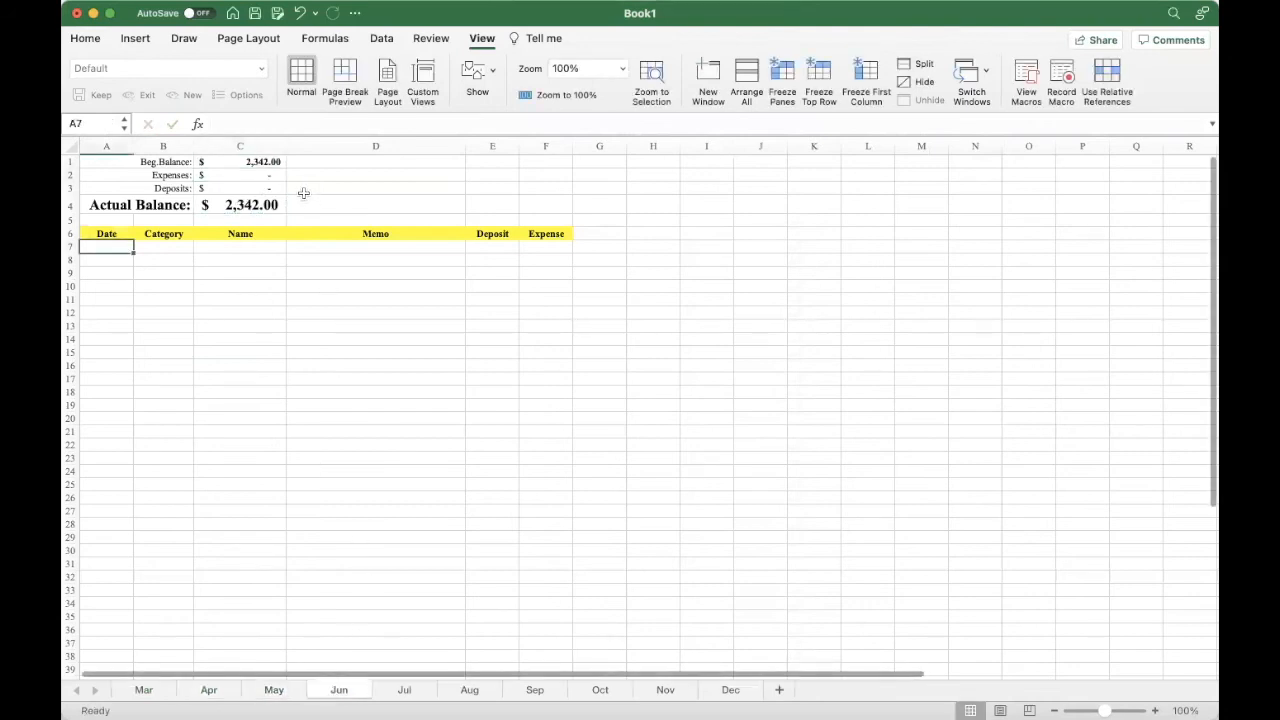
{"action": "left_click", "coordinate": [270, 162]}
{"action": "type", "text": "="}
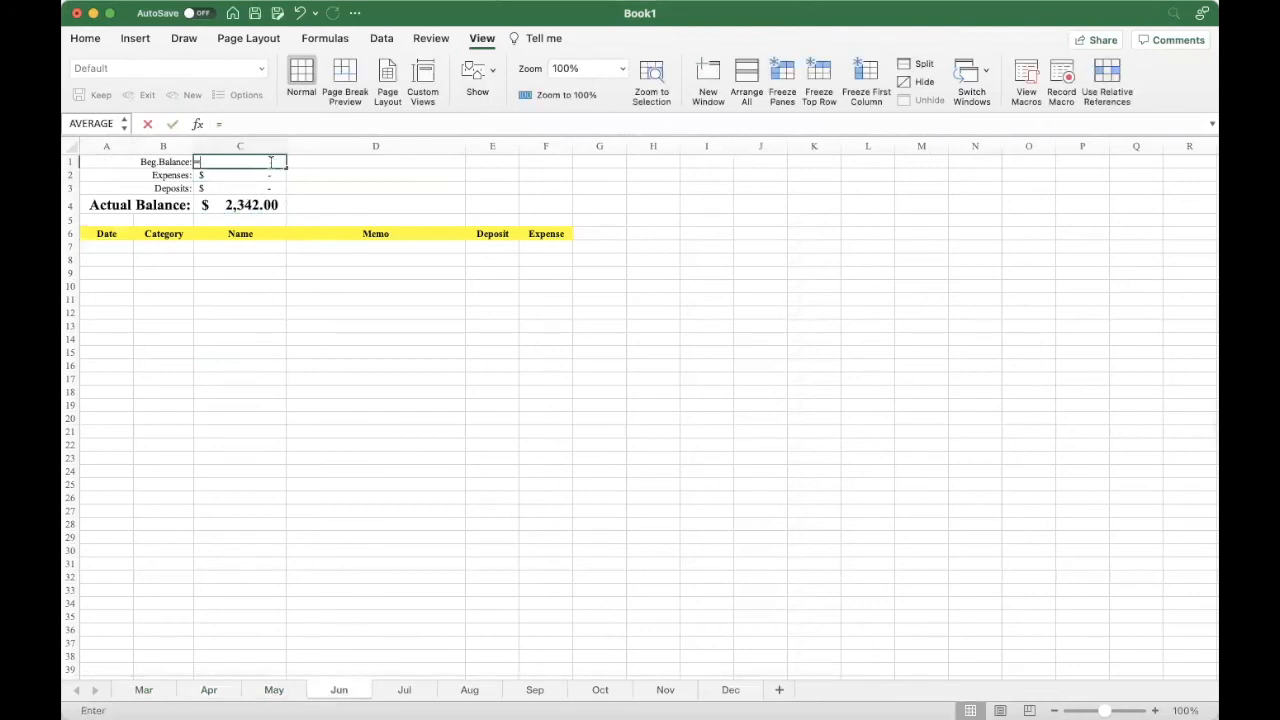
{"action": "left_click", "coordinate": [272, 690]}
{"action": "left_click", "coordinate": [245, 206]}
{"action": "key", "text": "Return"}
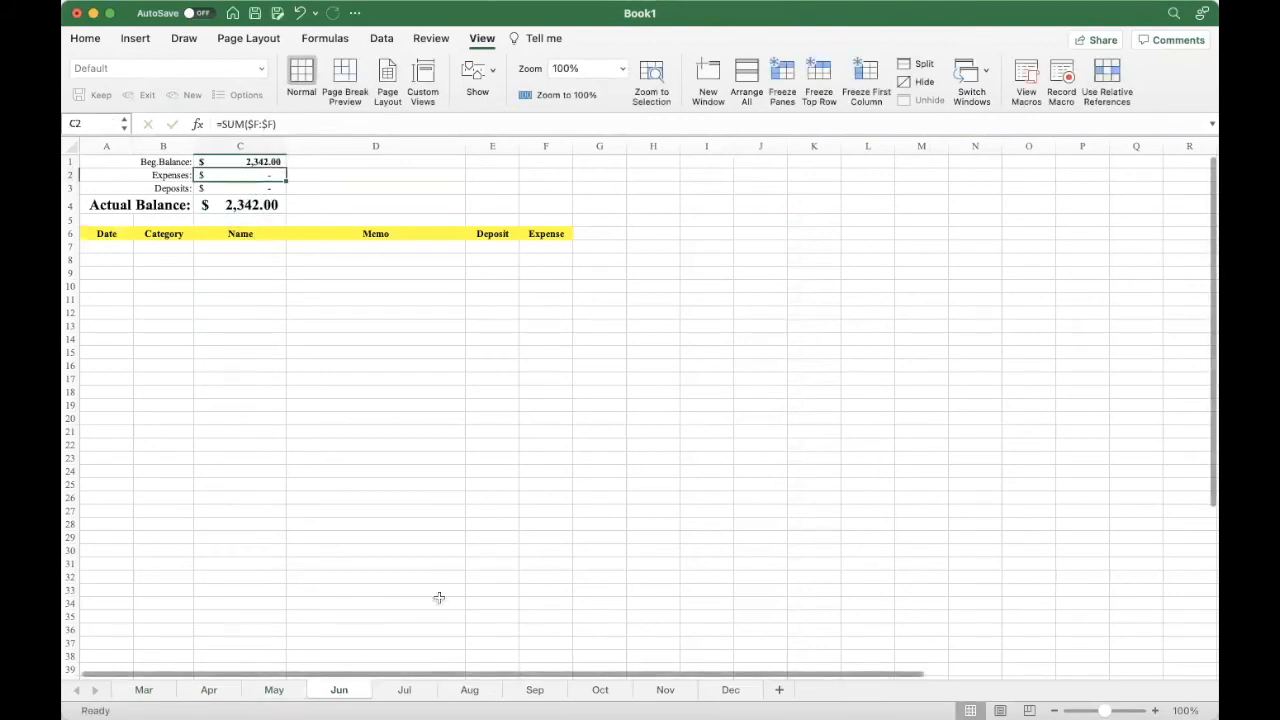
- Link the Jul sheet's beginning balance in C1 to the Jun sheet's actual balance in C4
{"action": "left_click", "coordinate": [404, 690]}
{"action": "left_click", "coordinate": [265, 162]}
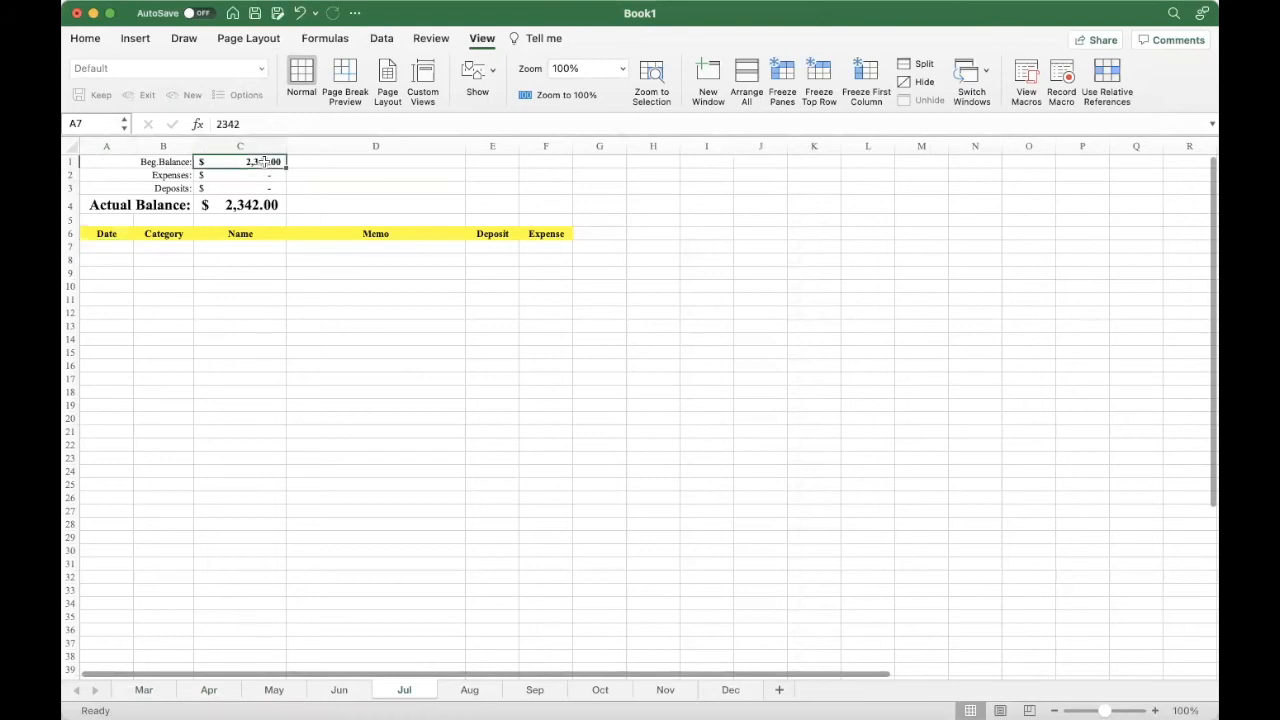
{"action": "type", "text": "="}
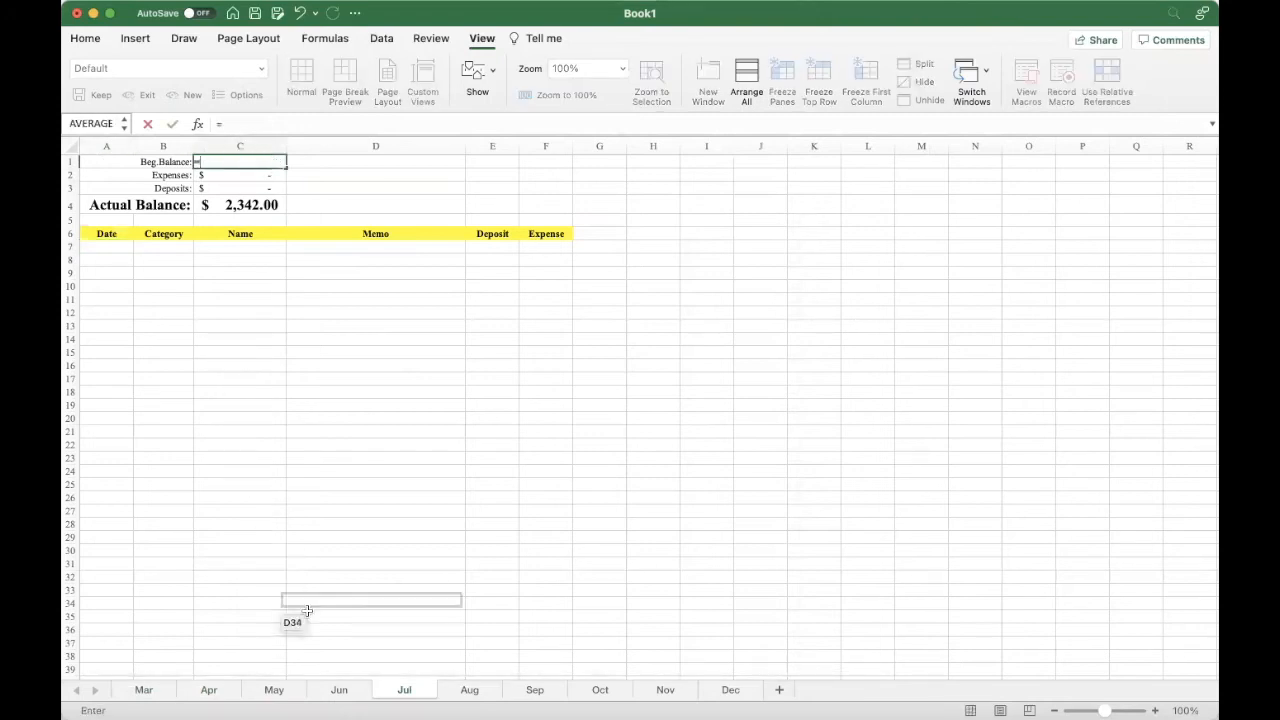
{"action": "left_click", "coordinate": [346, 690]}
{"action": "left_click", "coordinate": [250, 205]}
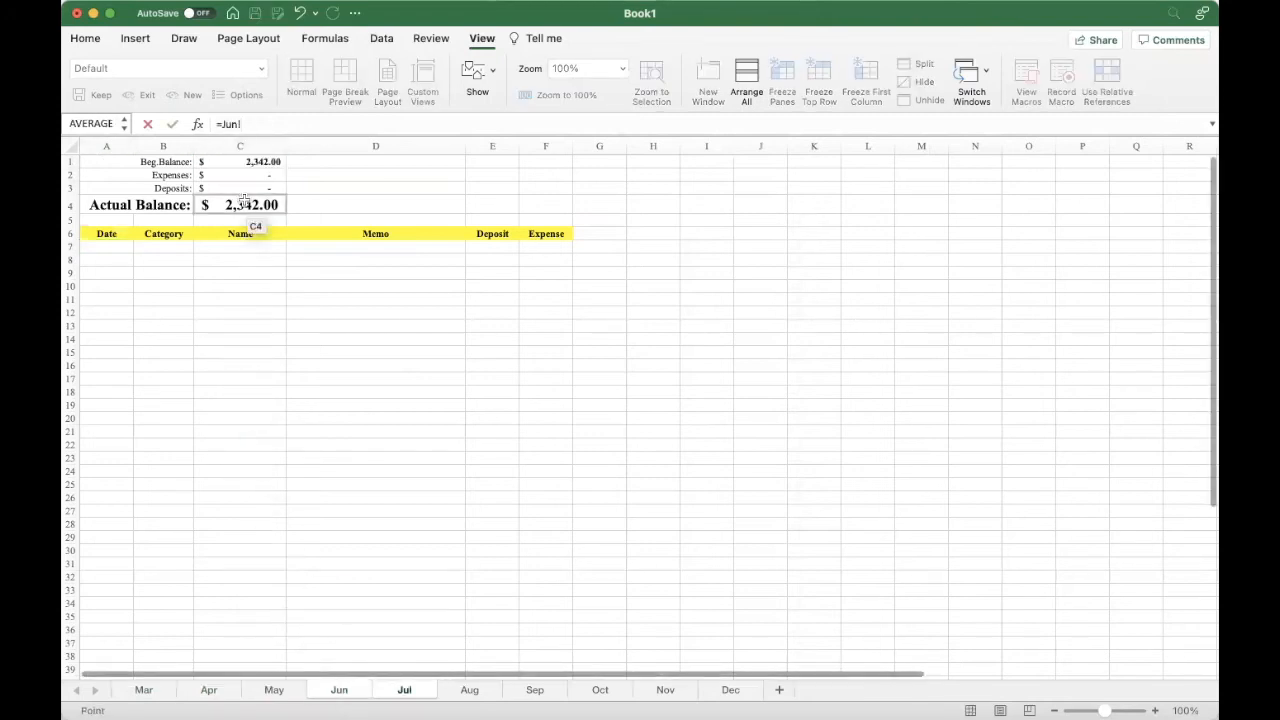
{"action": "key", "text": "Return"}
- Link the Aug sheet's beginning balance in C1 to the Jul sheet's actual balance in C4
{"action": "left_click", "coordinate": [470, 690]}
{"action": "left_click", "coordinate": [265, 162]}
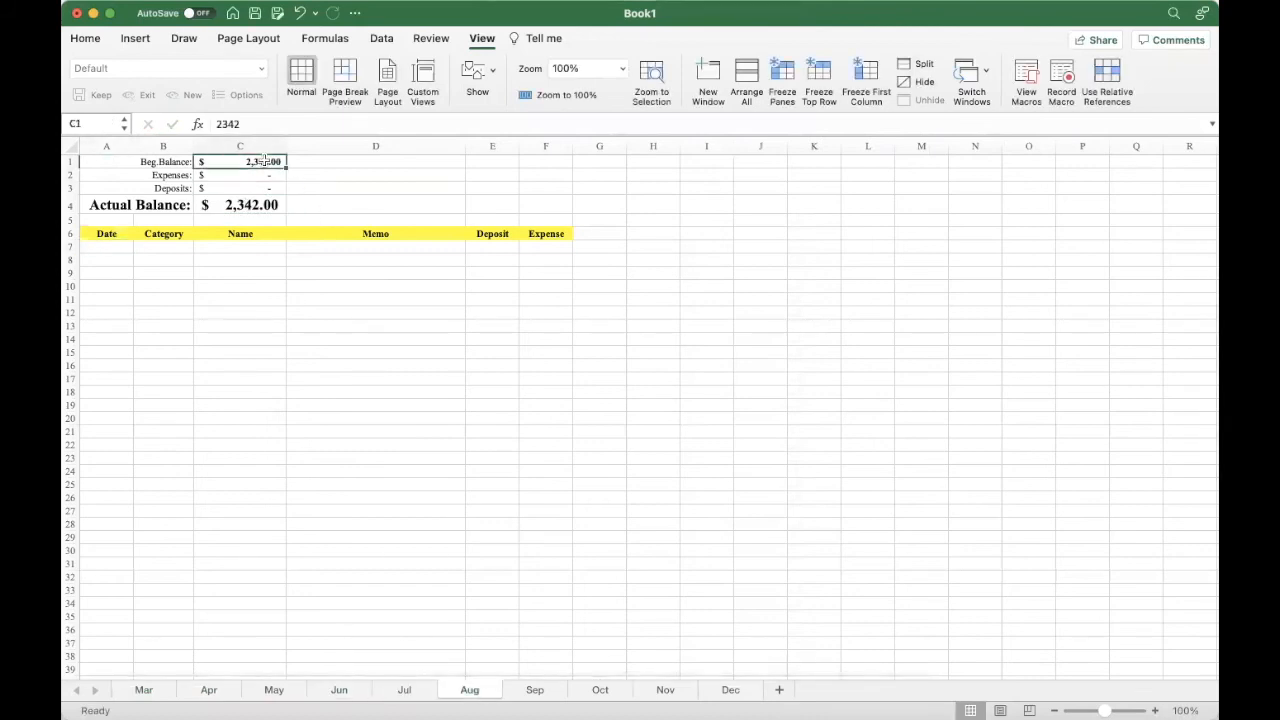
{"action": "type", "text": "="}
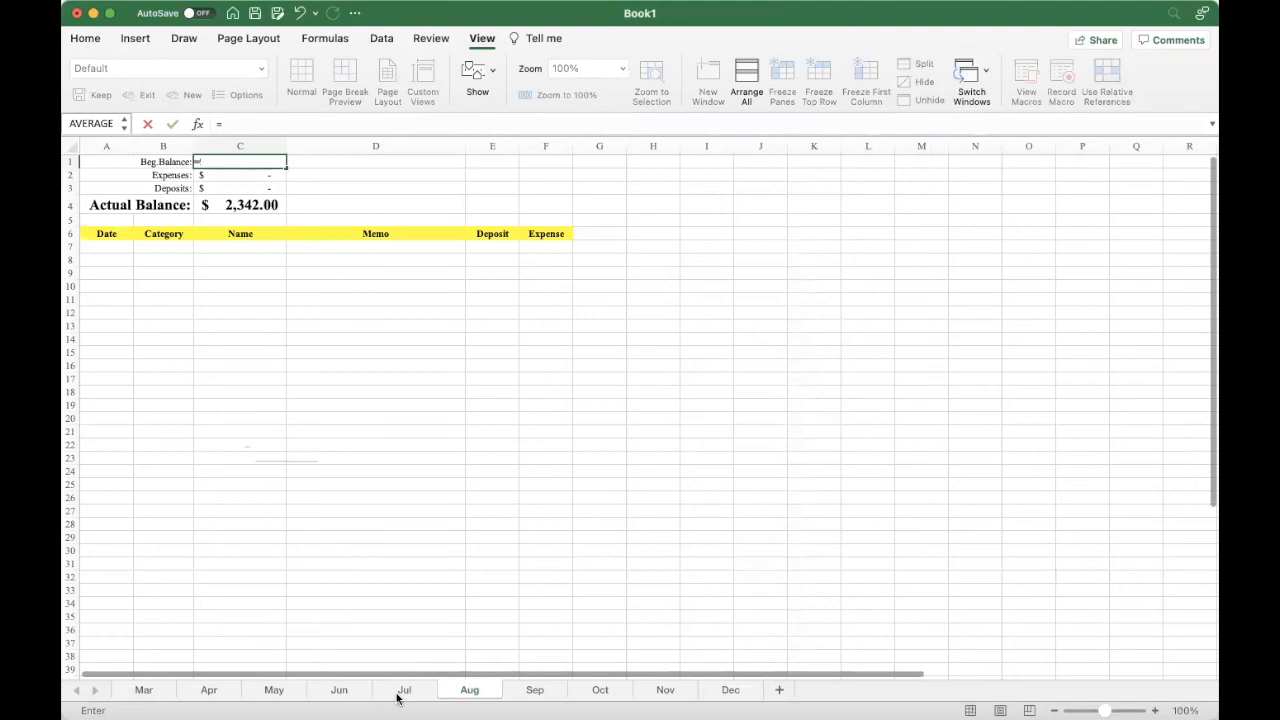
{"action": "left_click", "coordinate": [404, 690]}
{"action": "left_click_drag", "start_coordinate": [260, 337], "coordinate": [253, 208]}
{"action": "key", "text": "Return"}
- Link the Sep sheet's beginning balance in C1 to the Aug sheet's actual balance in C4
{"action": "left_click", "coordinate": [533, 690]}
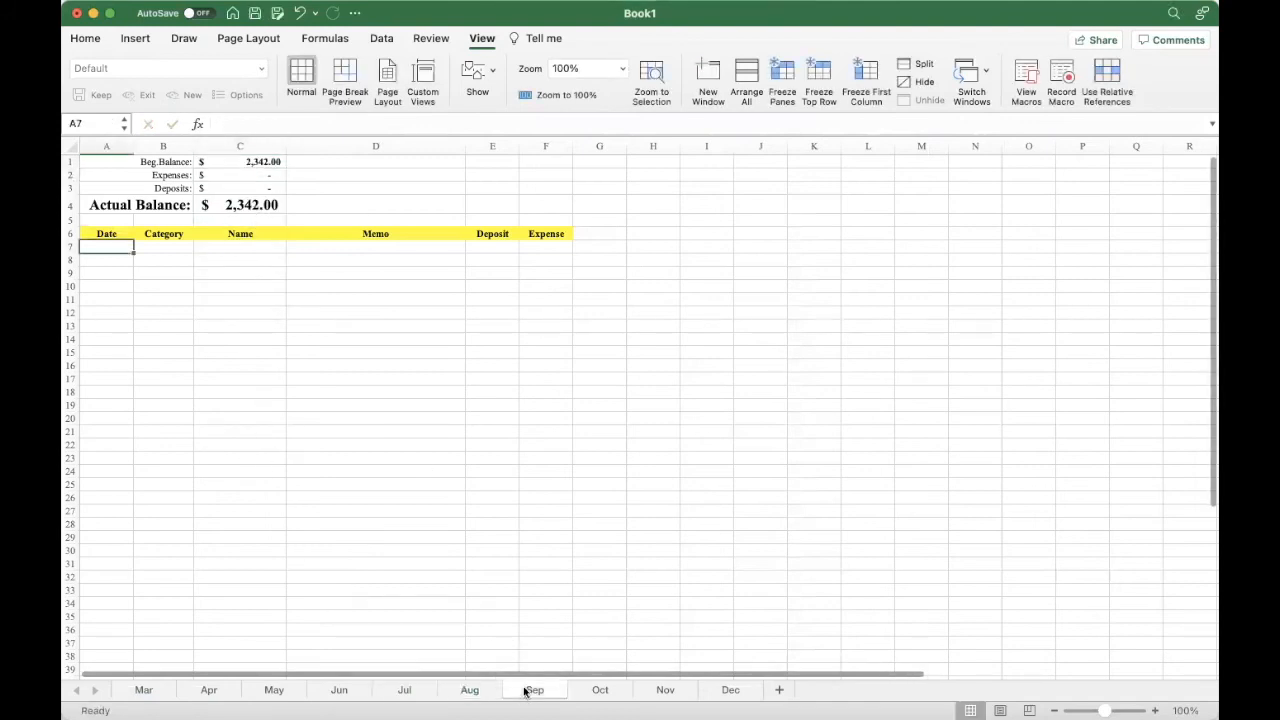
{"action": "left_click", "coordinate": [264, 163]}
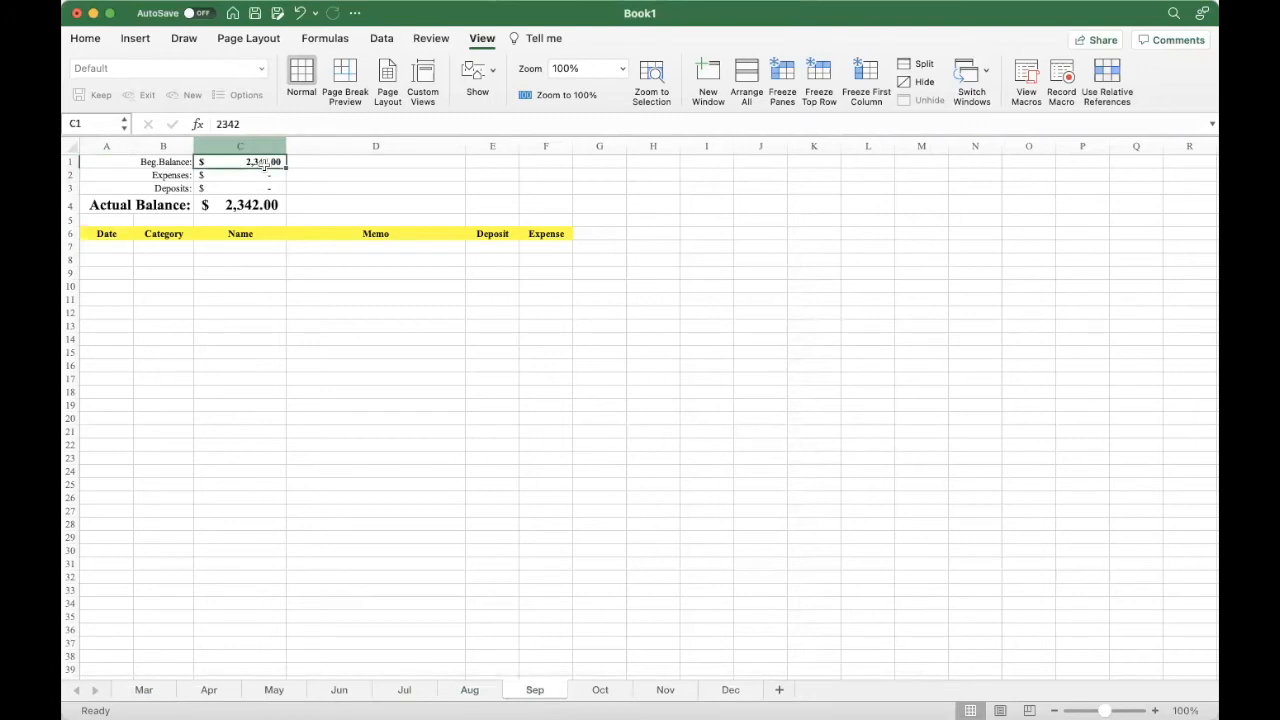
{"action": "type", "text": "="}
{"action": "left_click", "coordinate": [471, 689]}
{"action": "left_click", "coordinate": [250, 205]}
{"action": "key", "text": "Return"}
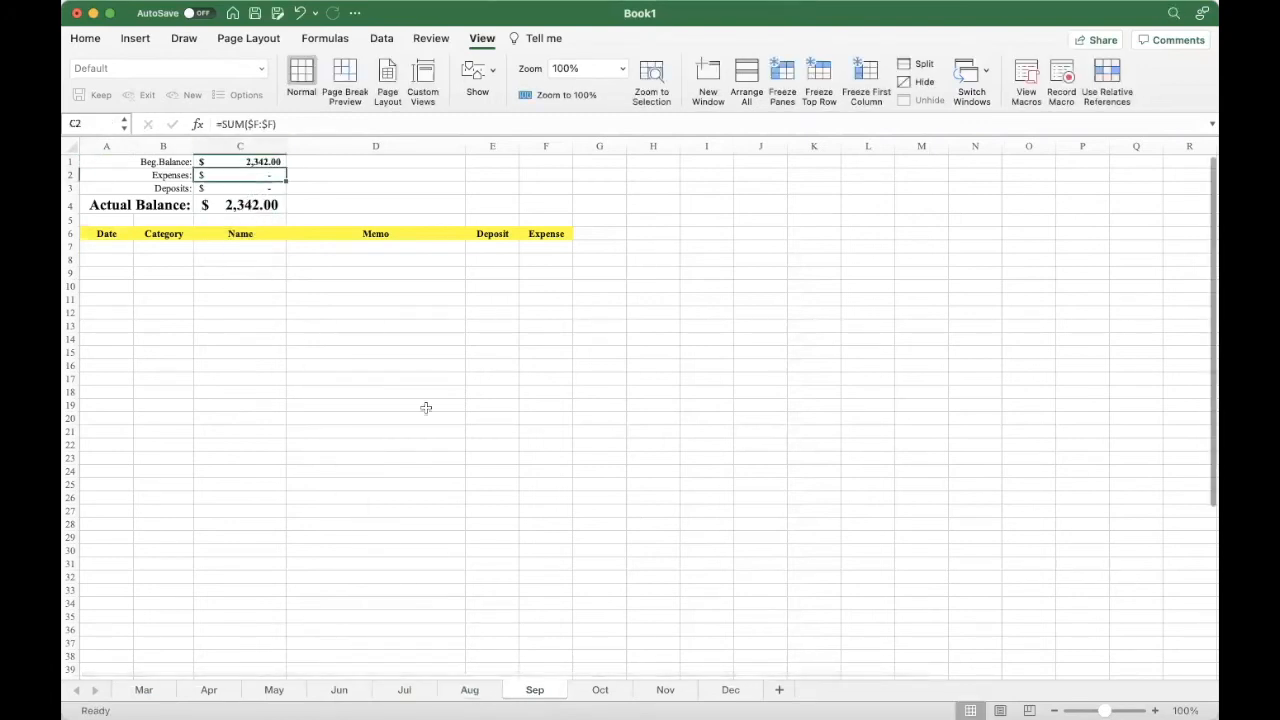
- Link the Oct sheet's beginning balance in C1 to the Sep sheet's actual balance in C4
{"action": "left_click", "coordinate": [590, 689]}
{"action": "left_click", "coordinate": [262, 162]}
{"action": "type", "text": "="}
{"action": "left_click", "coordinate": [533, 689]}
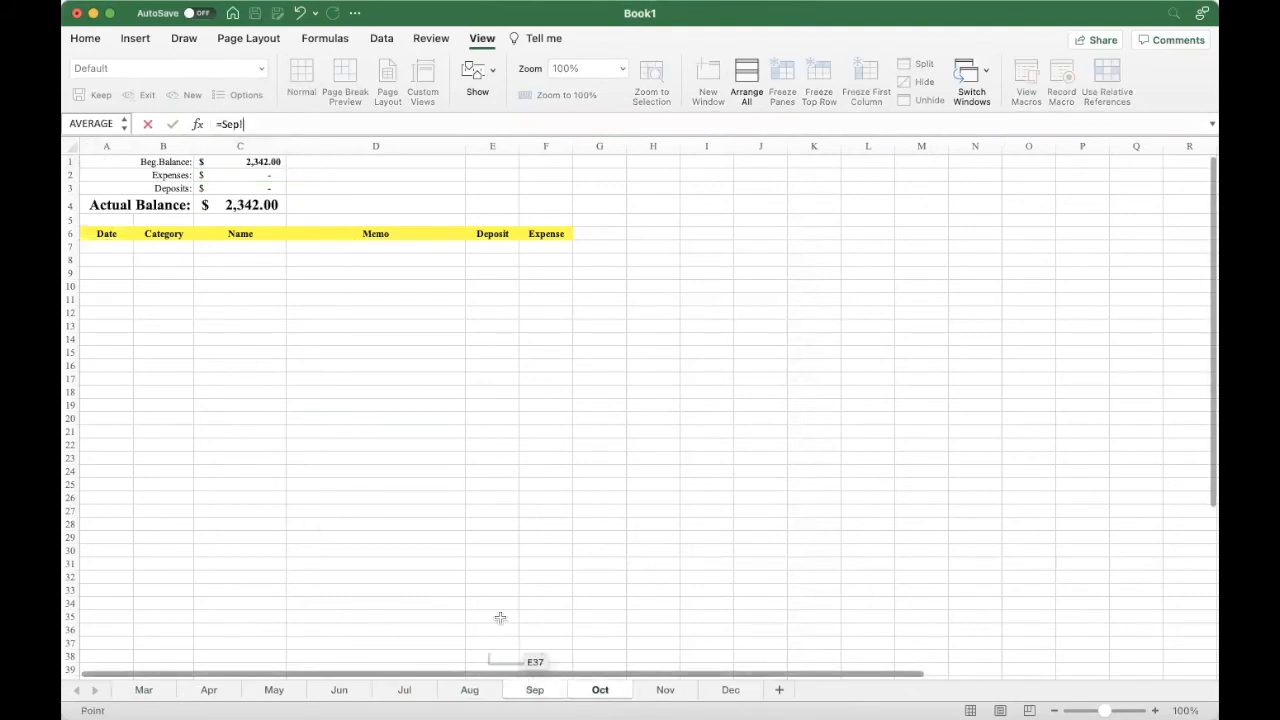
{"action": "left_click", "coordinate": [248, 204]}
{"action": "key", "text": "Return"}
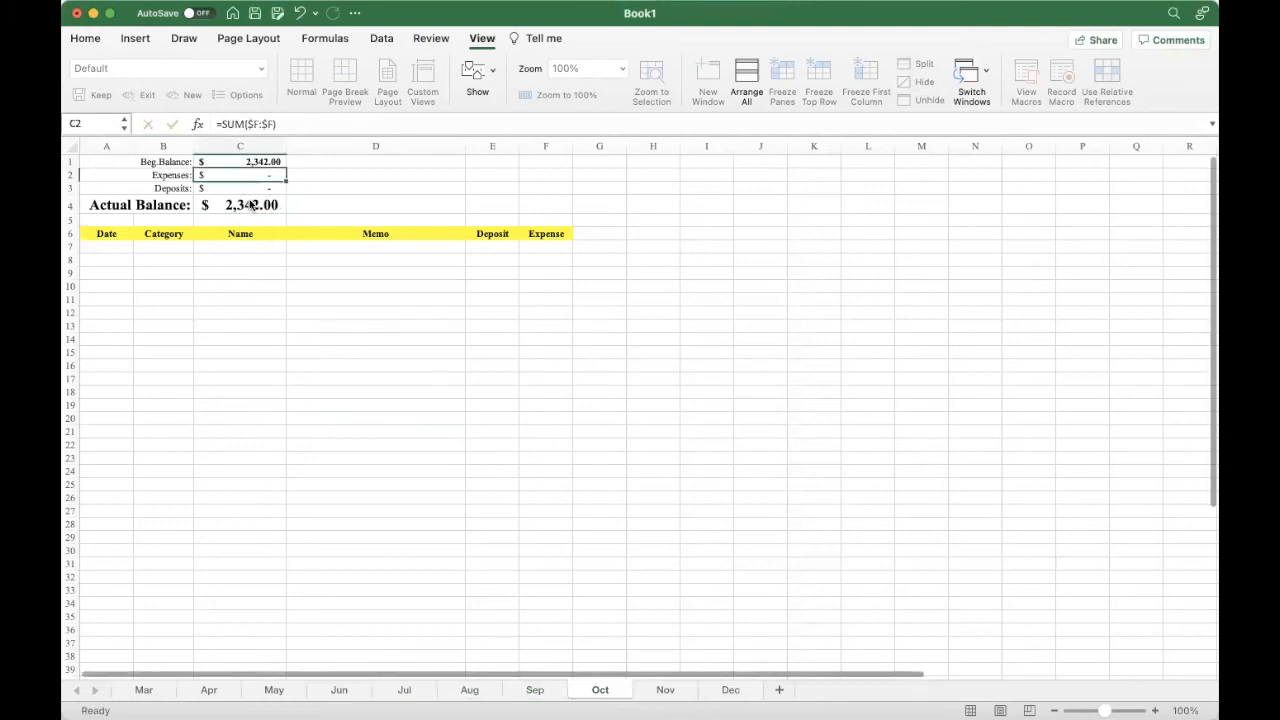
- Link the Nov sheet's beginning balance in C1 to the Oct sheet's actual balance in C4
{"action": "left_click", "coordinate": [663, 690]}
{"action": "left_click", "coordinate": [264, 162]}
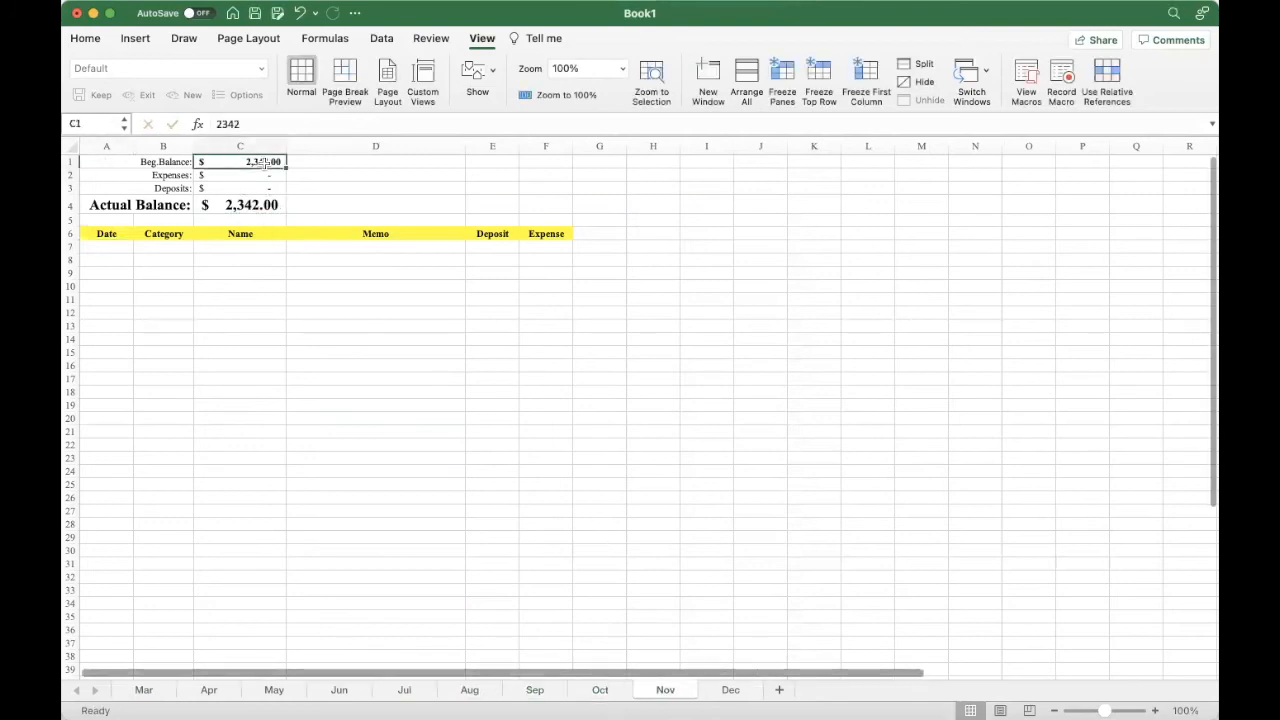
{"action": "type", "text": "="}
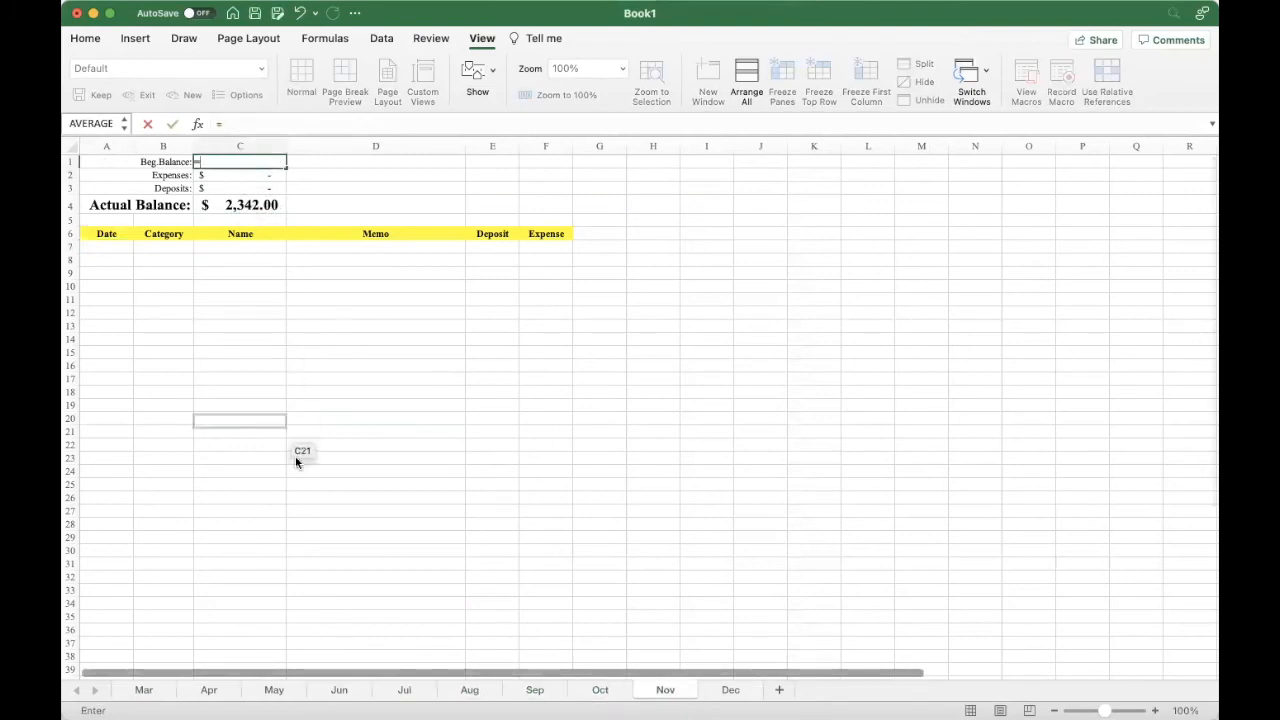
{"action": "left_click", "coordinate": [598, 690]}
{"action": "left_click", "coordinate": [258, 205]}
{"action": "key", "text": "Return"}
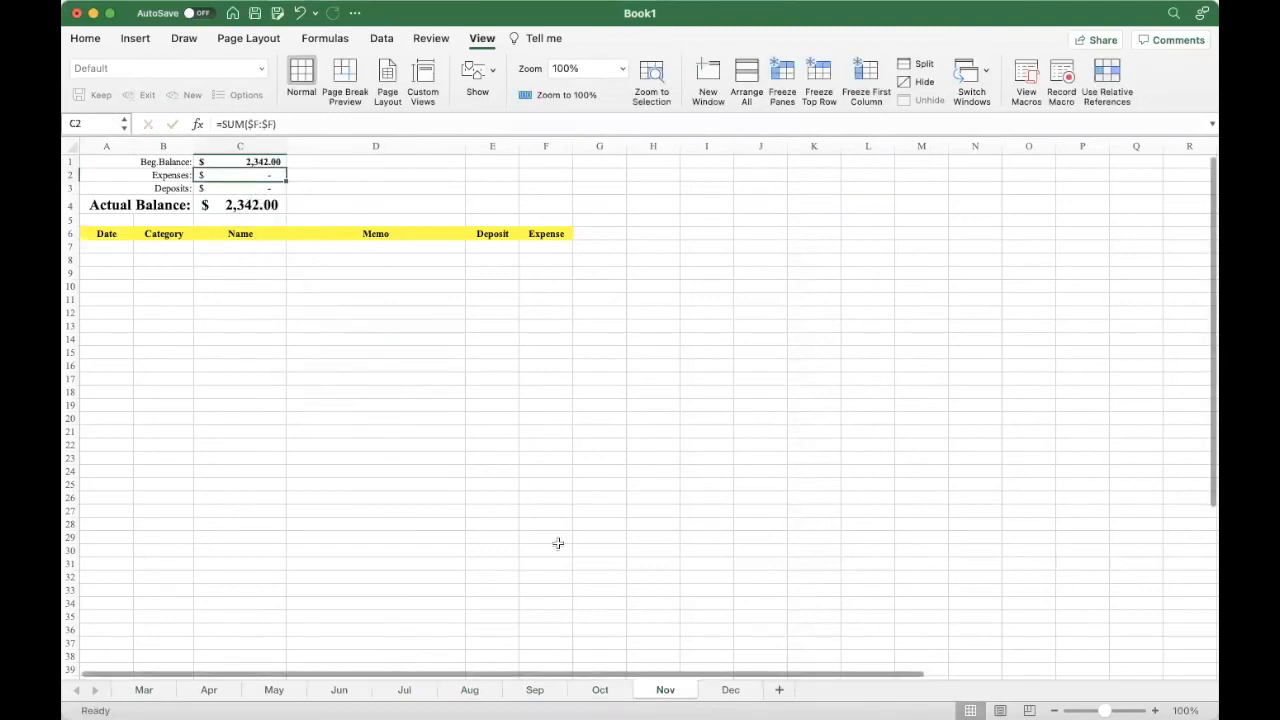
- Link the Dec sheet's beginning balance in C1 to the Nov sheet's actual balance in C4
{"action": "left_click", "coordinate": [728, 690]}
{"action": "left_click", "coordinate": [272, 162]}
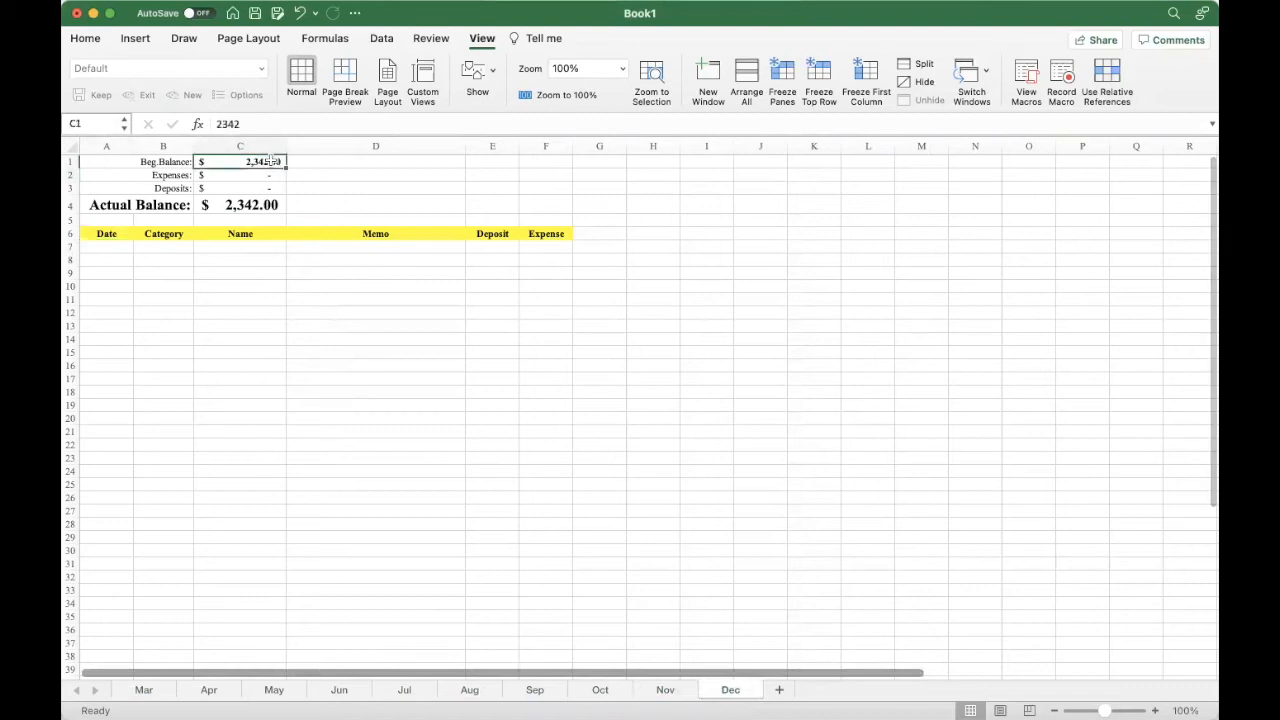
{"action": "type", "text": "="}
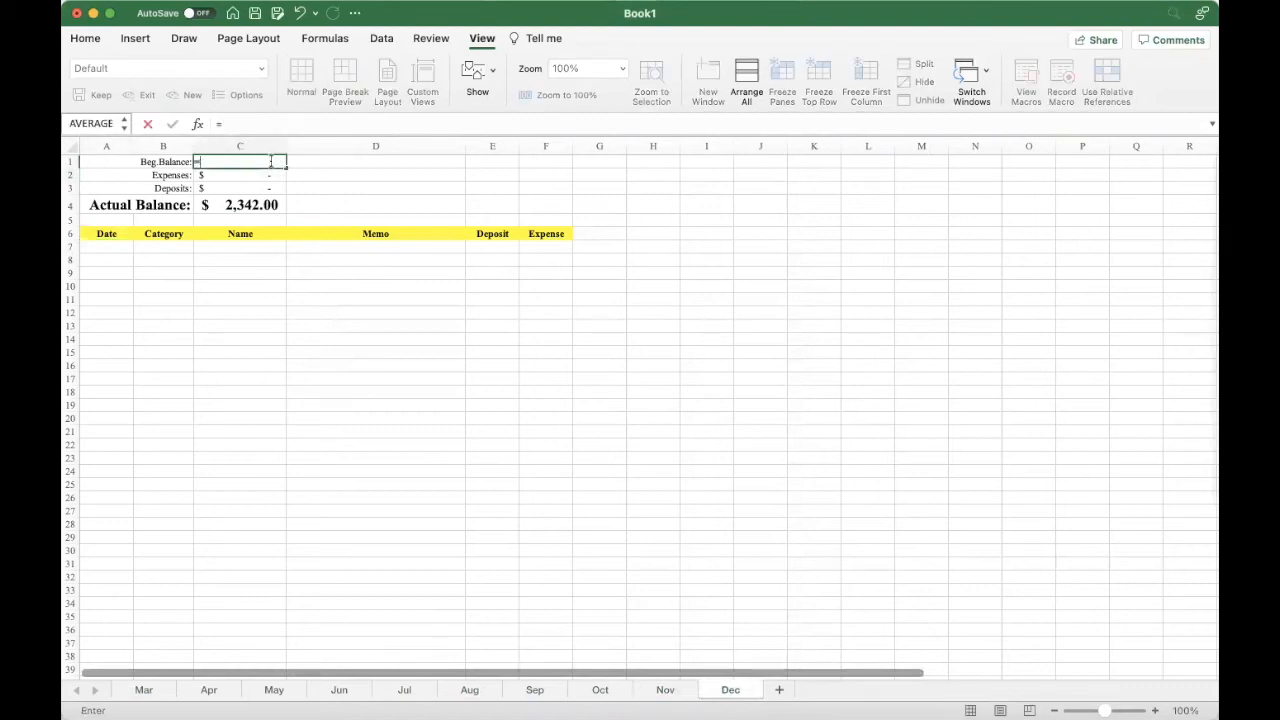
{"action": "left_click", "coordinate": [665, 690]}
{"action": "left_click", "coordinate": [247, 205]}
{"action": "key", "text": "Return"}
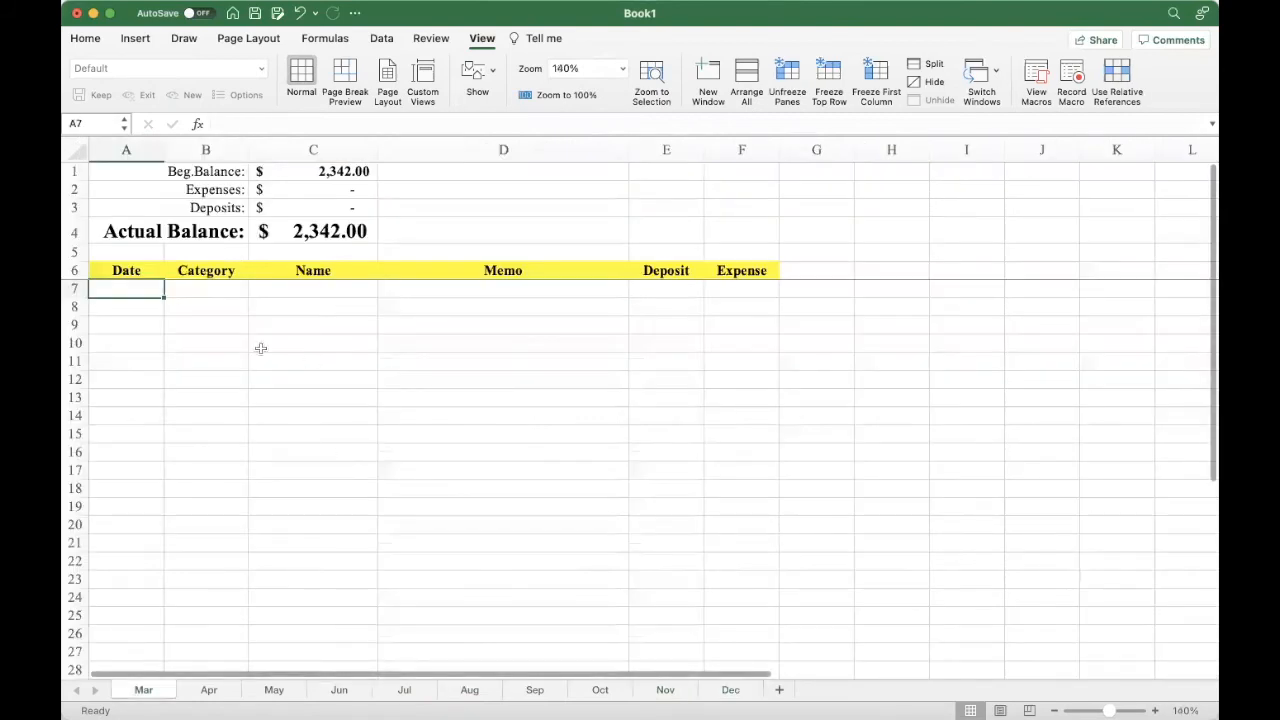
- Enter test expenses of 4, 23 and 12 in F7 to F9 on the Mar sheet
{"action": "left_click", "coordinate": [730, 294]}
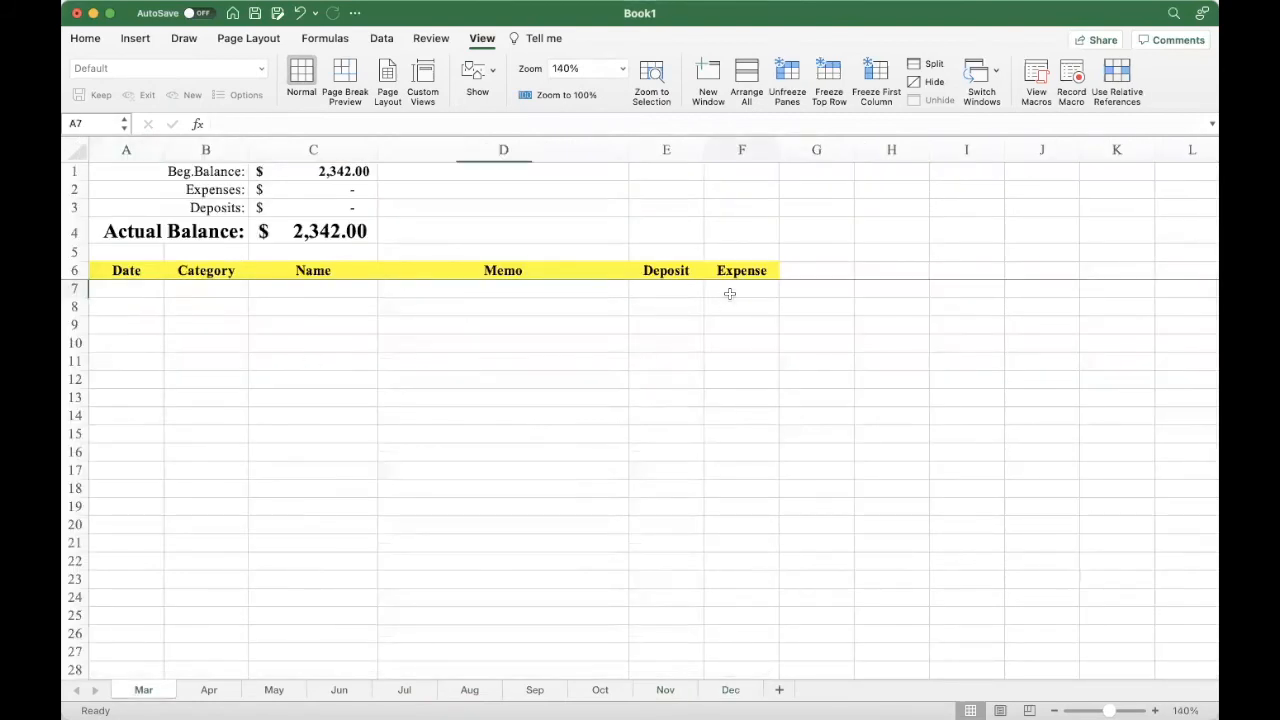
{"action": "type", "text": "4"}
{"action": "key", "text": "Return"}
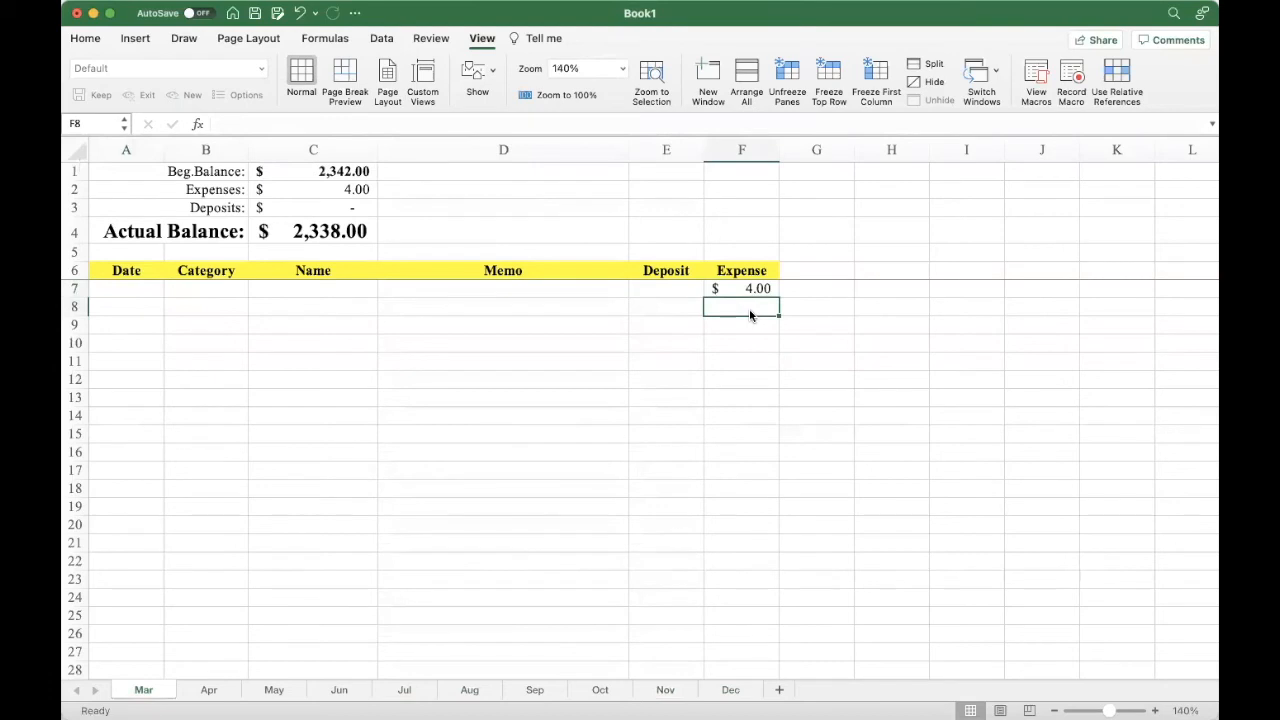
{"action": "type", "text": "23"}
{"action": "key", "text": "Return"}
{"action": "type", "text": "12"}
{"action": "key", "text": "Return"}
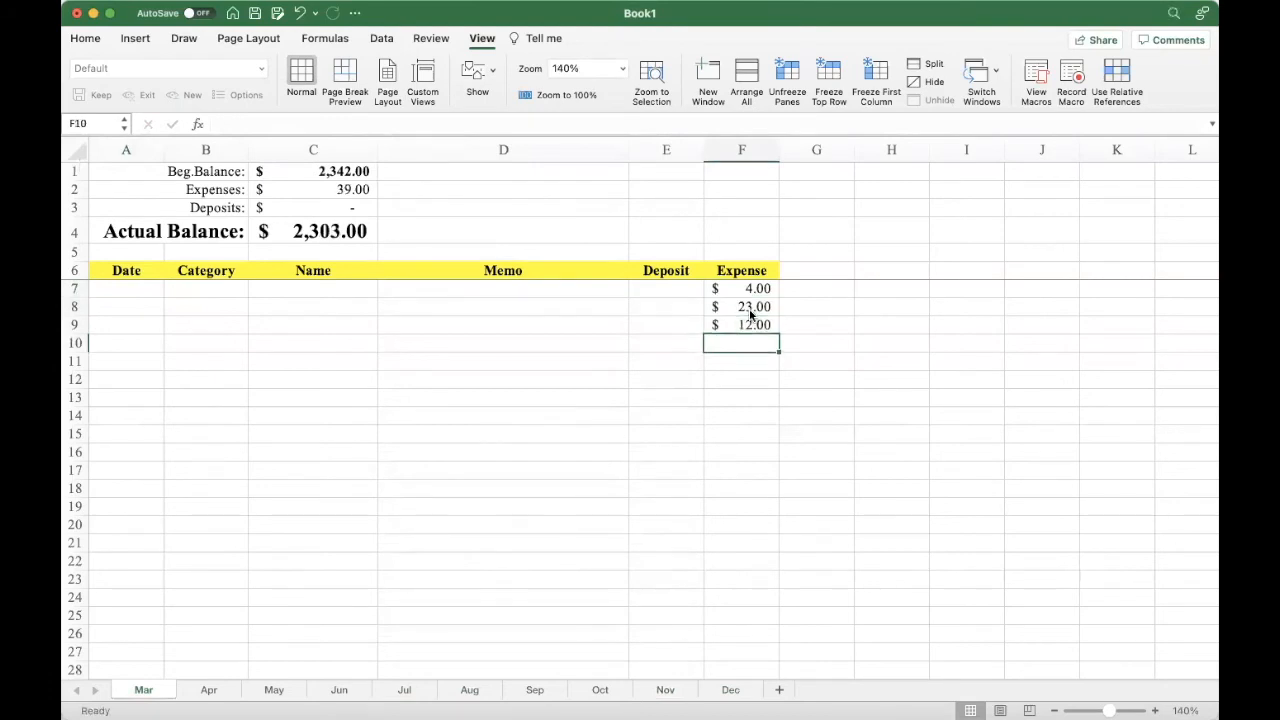
- Enter a test deposit of 10 in E10 on the Mar sheet and check the beginning balance on the Apr sheet
{"action": "left_click", "coordinate": [675, 343]}
{"action": "type", "text": "1"}
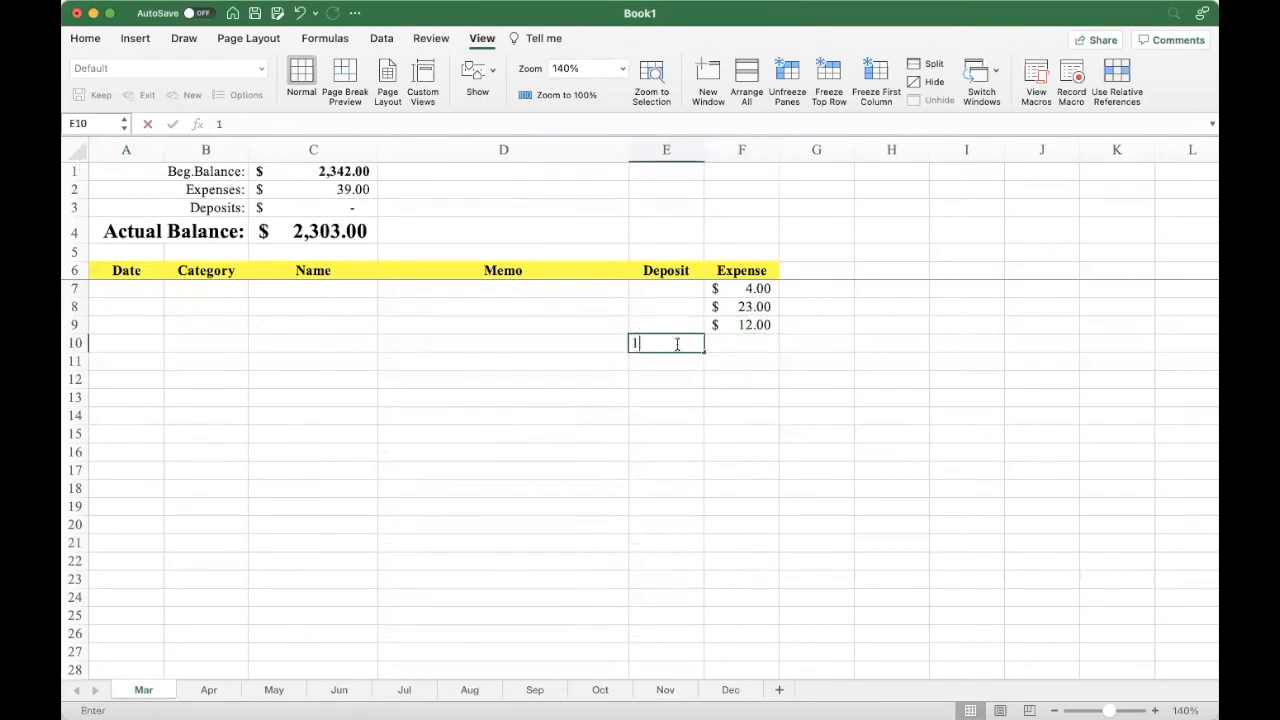
{"action": "type", "text": "0"}
{"action": "key", "text": "Return"}
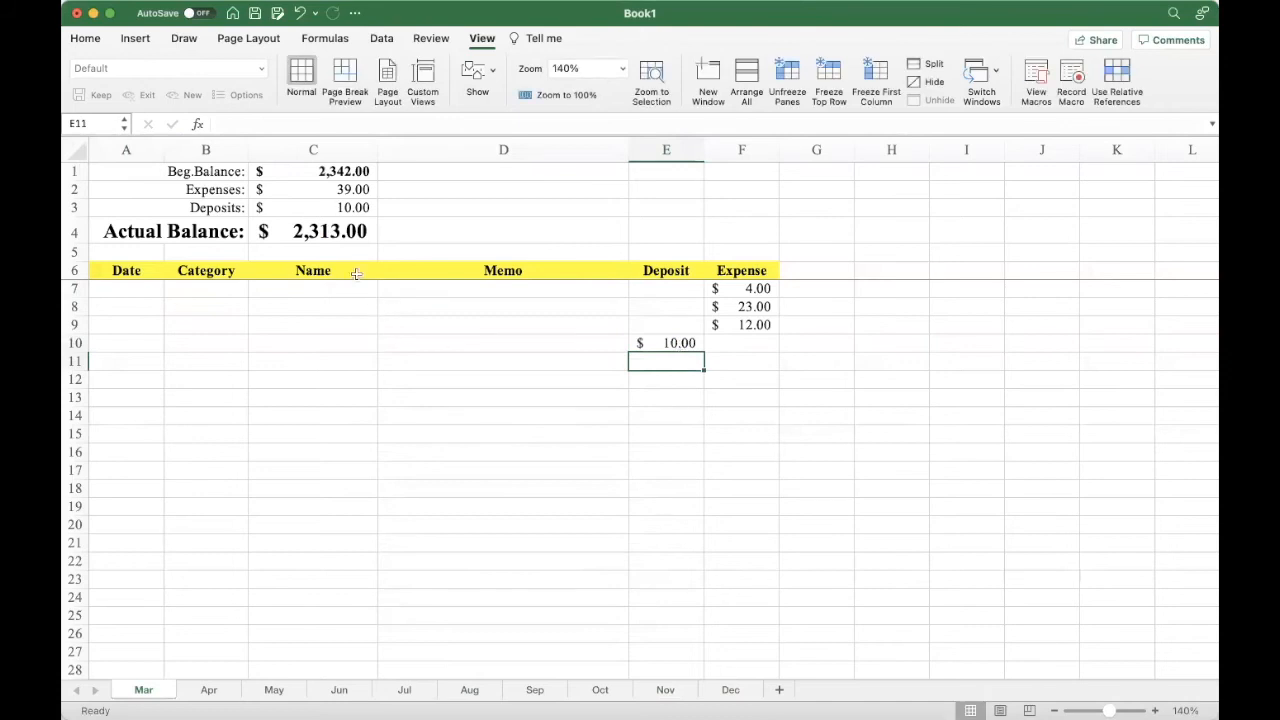
{"action": "left_click", "coordinate": [210, 690]}
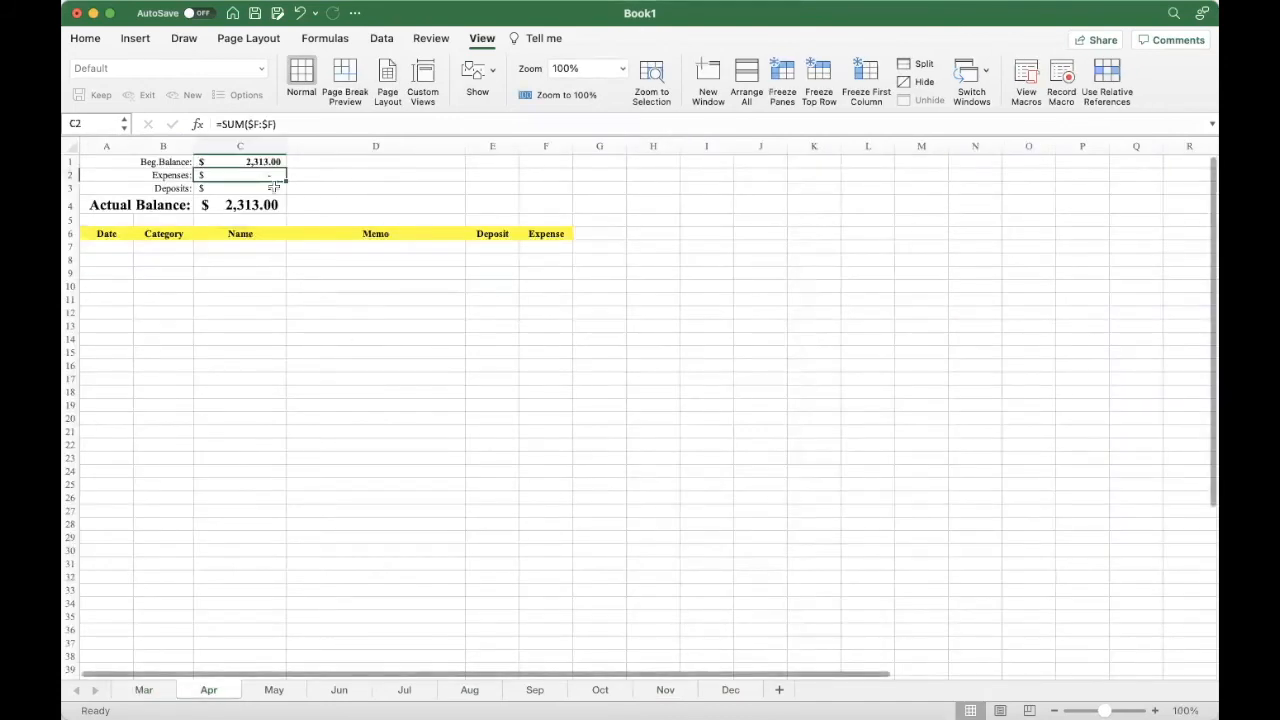
{"action": "left_click", "coordinate": [158, 689]}
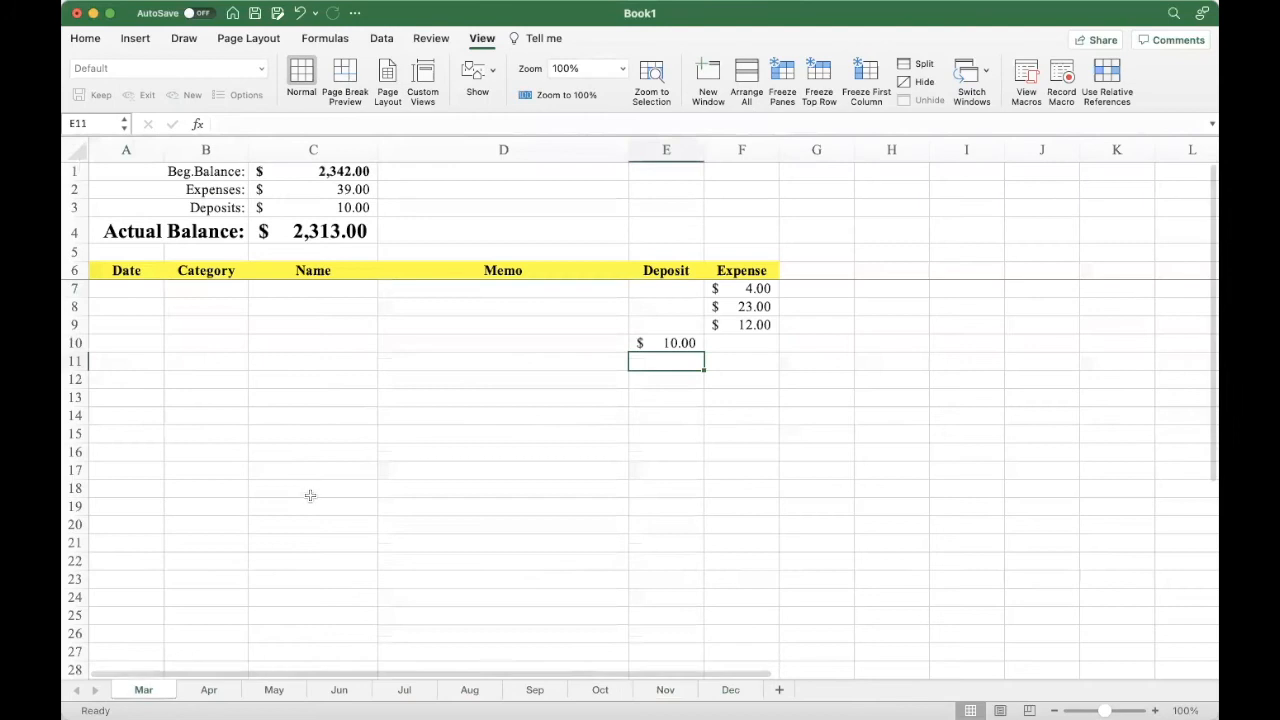
- Clear the test deposit and expenses from E7:F10 on the Mar sheet and return to cell A7
{"action": "left_click_drag", "start_coordinate": [768, 290], "coordinate": [678, 343]}
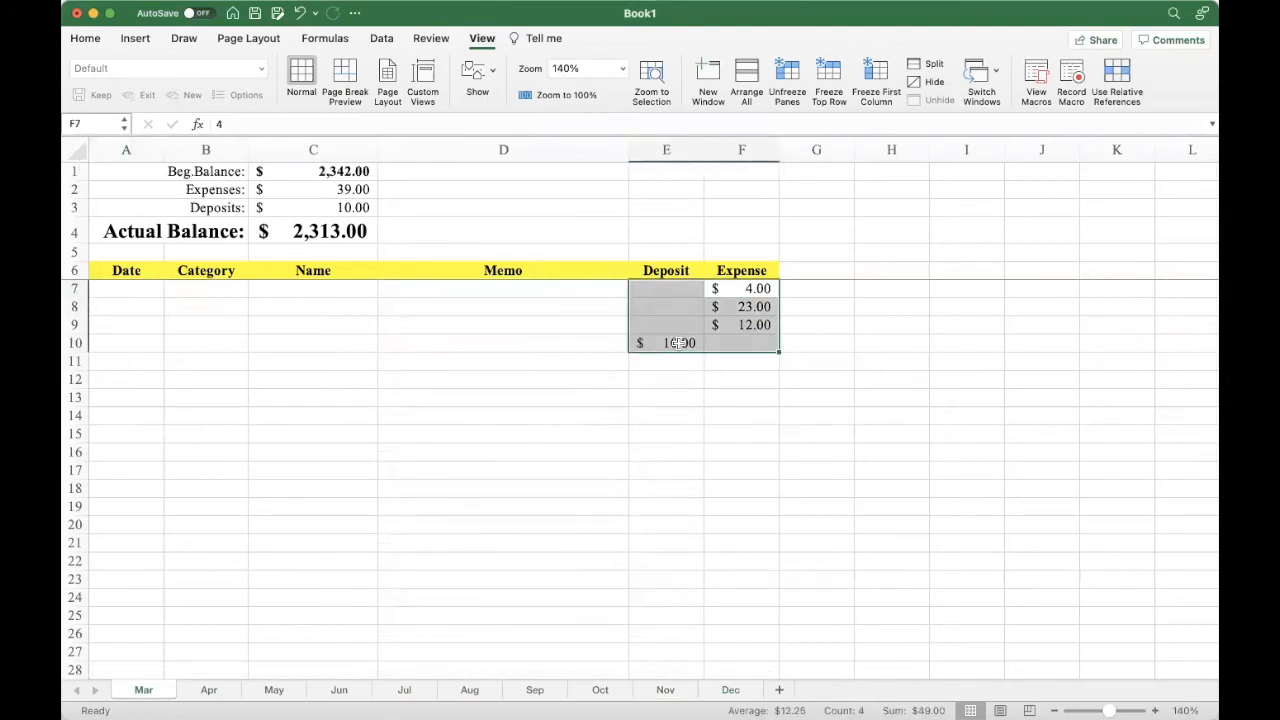
{"action": "key", "text": "Delete"}
{"action": "left_click", "coordinate": [366, 338]}
{"action": "scroll", "coordinate": [287, 345], "scroll_direction": "down", "scroll_amount": 10}
{"action": "scroll", "coordinate": [287, 345], "scroll_direction": "up", "scroll_amount": 10}
{"action": "left_click", "coordinate": [121, 291]}
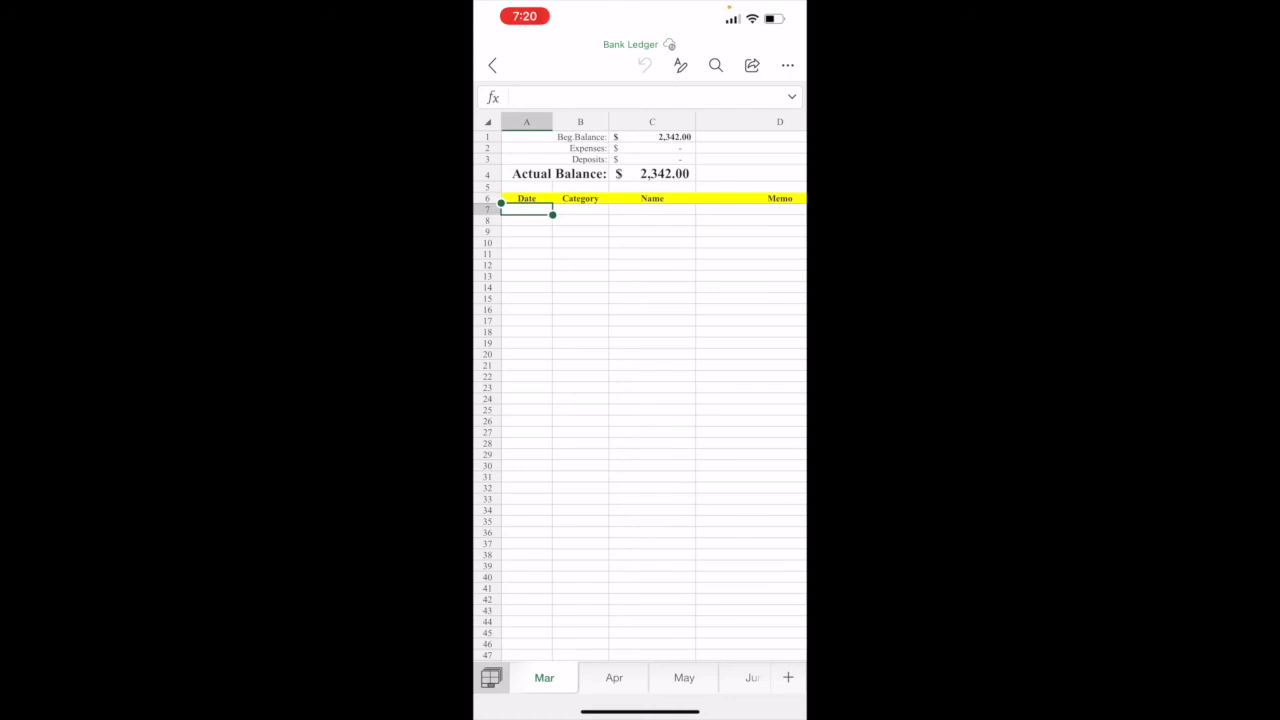
- Examine the Mar sheet of the Bank Ledger workbook in Excel on the phone, checking the frozen header rows and all columns
{"action": "scroll", "coordinate": [640, 400], "scroll_direction": "down", "scroll_amount": 5}
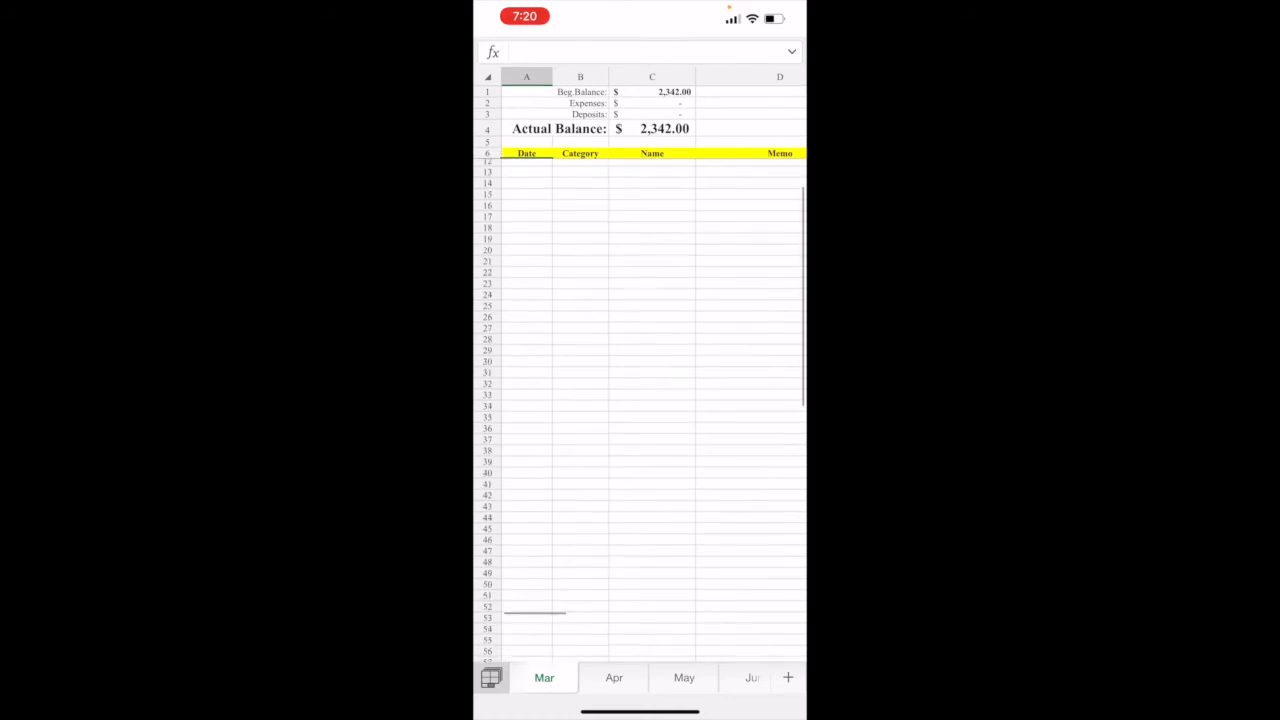
{"action": "scroll", "coordinate": [640, 400], "scroll_direction": "up", "scroll_amount": 3}
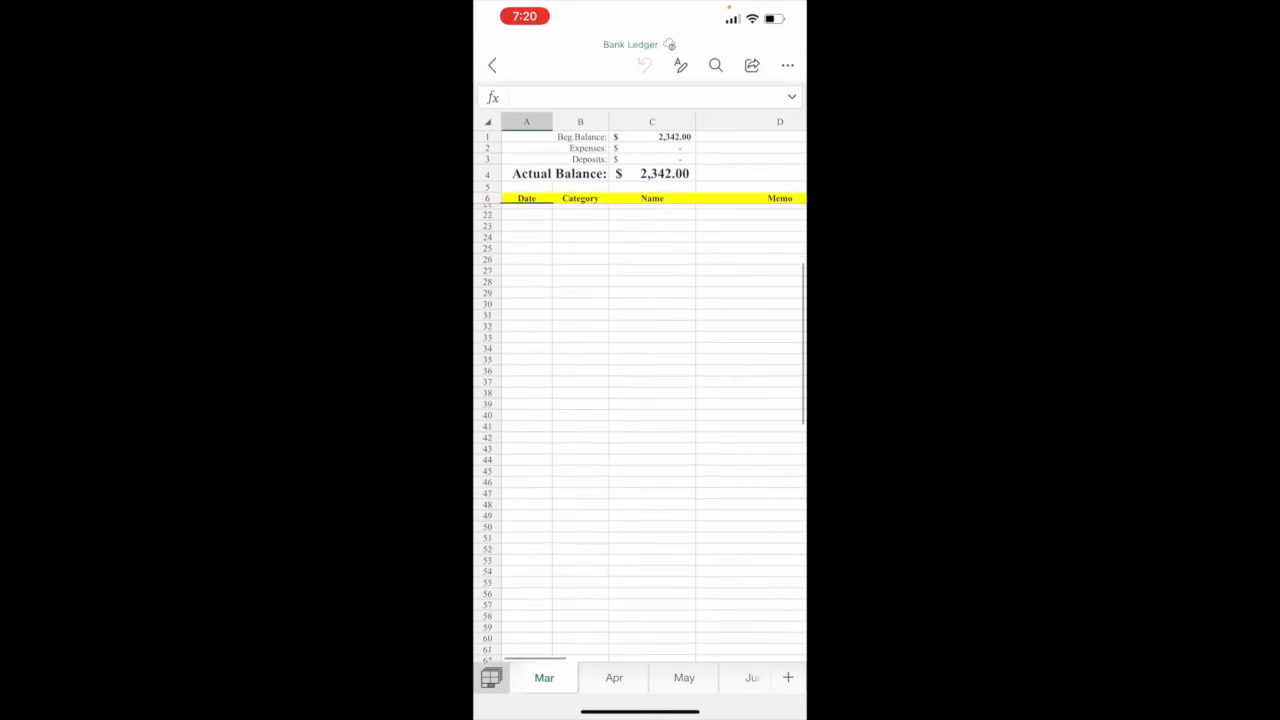
{"action": "scroll", "coordinate": [640, 400], "scroll_direction": "down", "scroll_amount": 4}
{"action": "scroll", "coordinate": [640, 400], "scroll_direction": "up", "scroll_amount": 4}
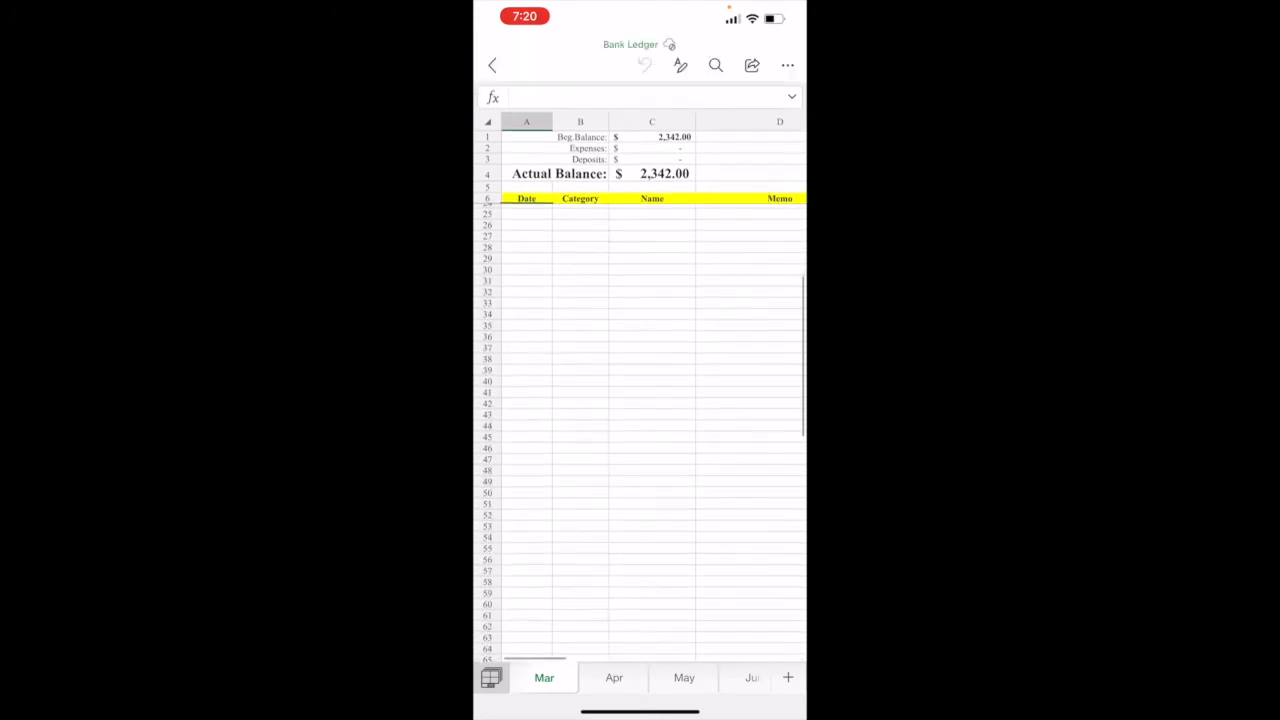
{"action": "scroll", "coordinate": [640, 400], "scroll_direction": "down", "scroll_amount": 2}
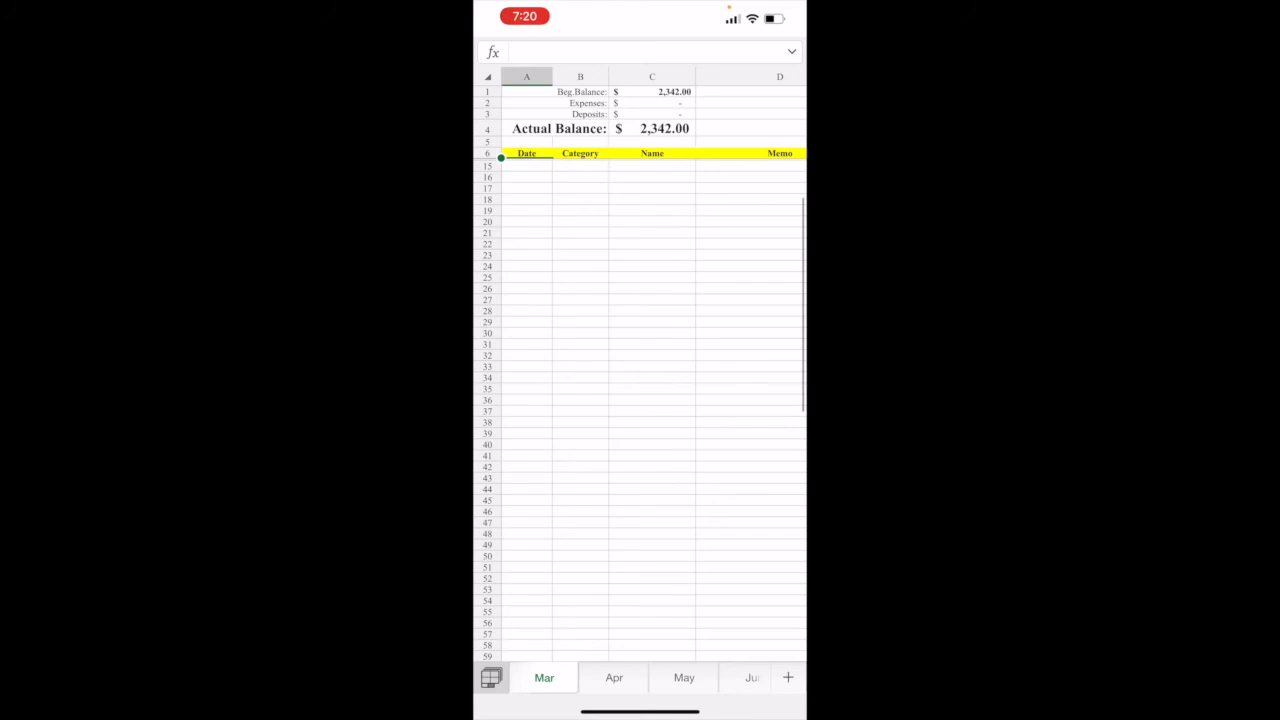
{"action": "scroll", "coordinate": [640, 400], "scroll_direction": "right", "scroll_amount": 1}
{"action": "scroll", "coordinate": [640, 400], "scroll_direction": "right", "scroll_amount": 3}
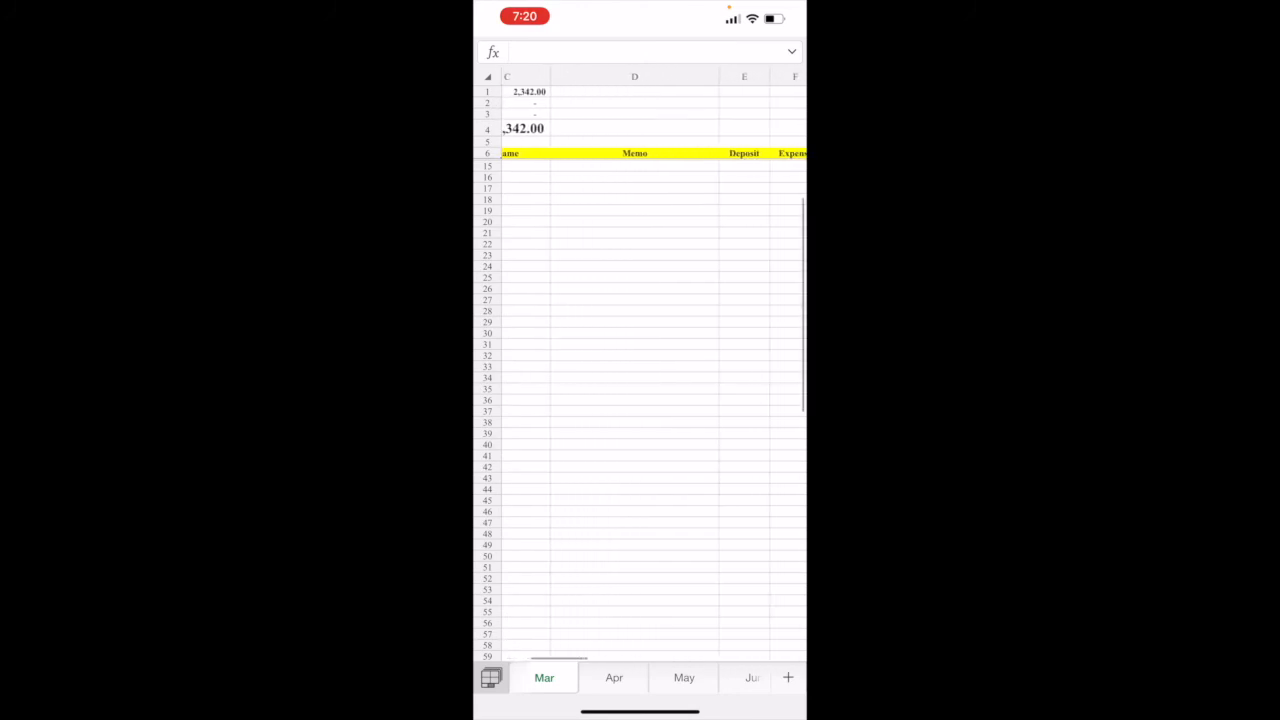
{"action": "scroll", "coordinate": [640, 400], "scroll_direction": "left", "scroll_amount": 2}
{"action": "scroll", "coordinate": [640, 400], "scroll_direction": "right", "scroll_amount": 3}
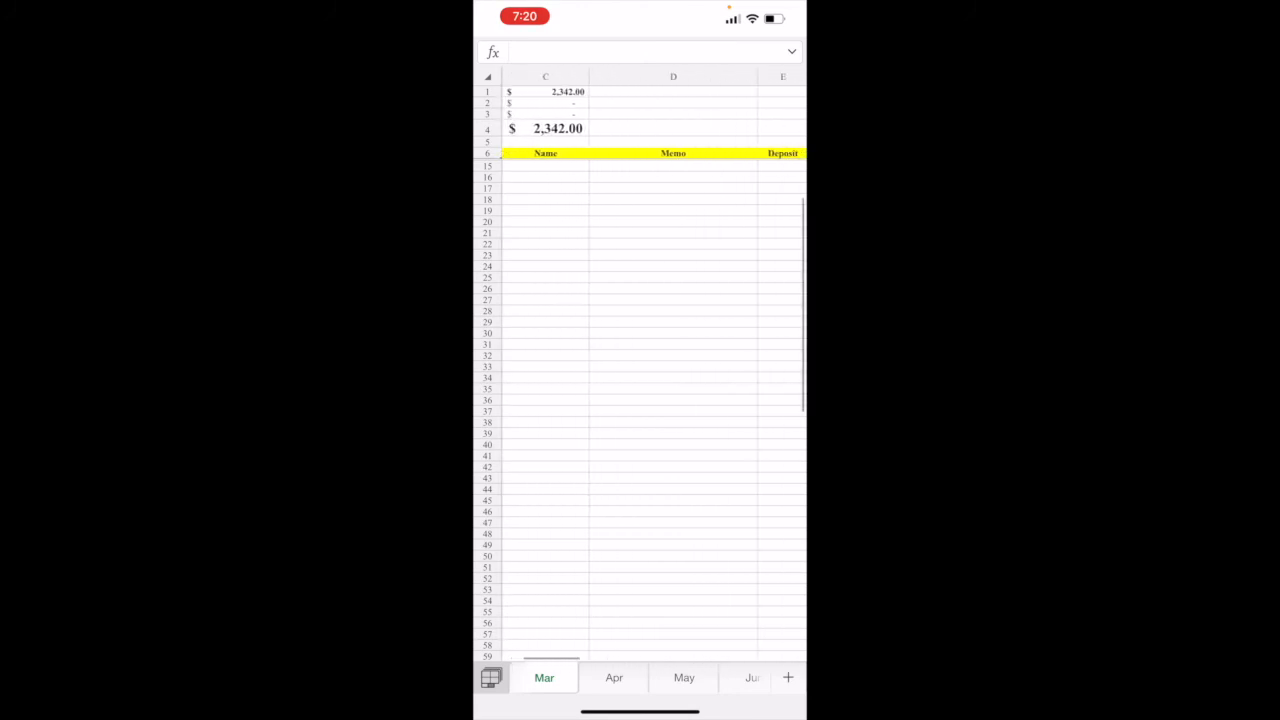
{"action": "scroll", "coordinate": [640, 400], "scroll_direction": "left", "scroll_amount": 1}
{"action": "scroll", "coordinate": [640, 400], "scroll_direction": "left", "scroll_amount": 3}
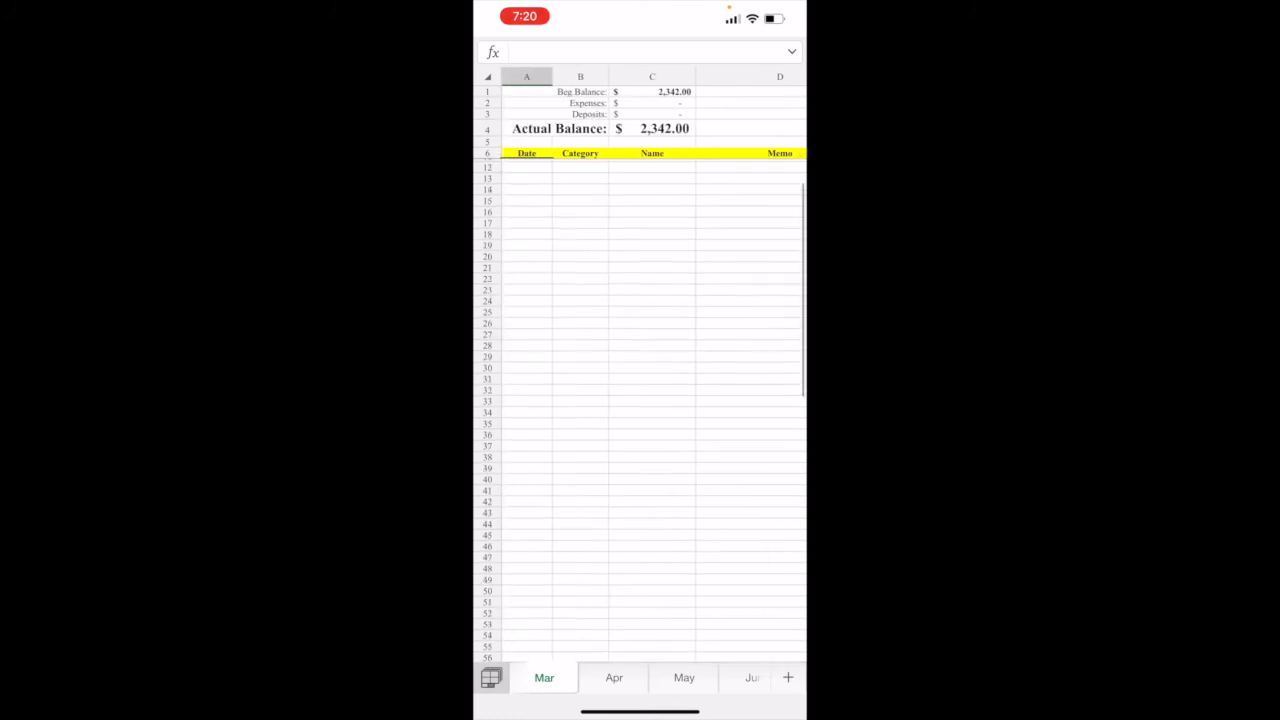
- Examine the lower rows of the Mar sheet on the phone beneath the frozen header, and look at the Apr and May sheets
{"action": "scroll", "coordinate": [640, 400], "scroll_direction": "down", "scroll_amount": 2}
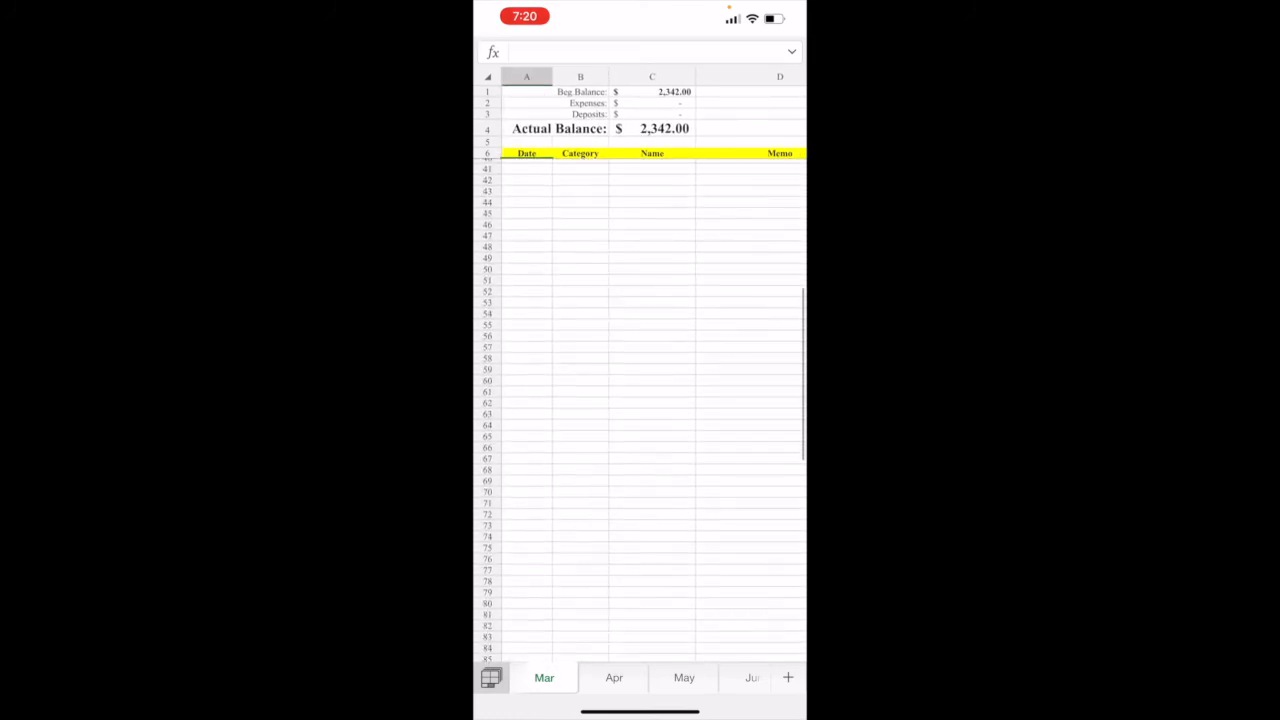
{"action": "scroll", "coordinate": [640, 400], "scroll_direction": "up", "scroll_amount": 3}
{"action": "scroll", "coordinate": [640, 430], "scroll_direction": "up", "scroll_amount": 4}
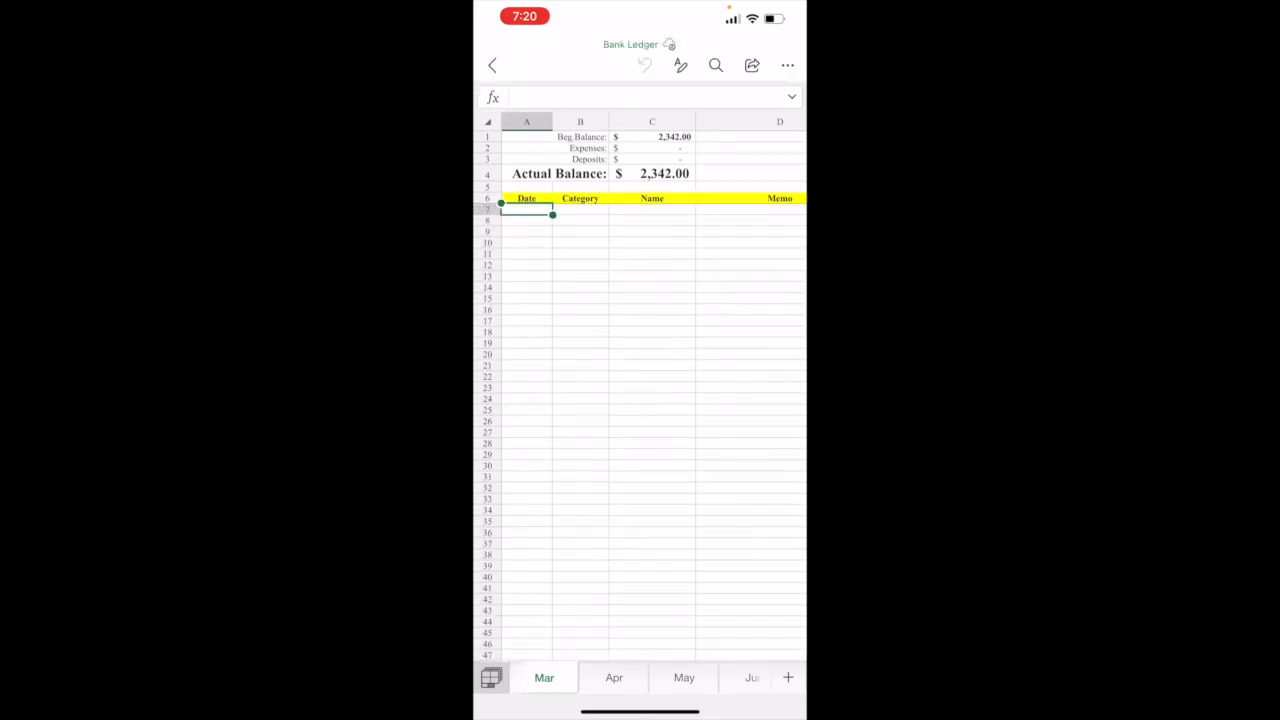
{"action": "scroll", "coordinate": [640, 400], "scroll_direction": "down", "scroll_amount": 5}
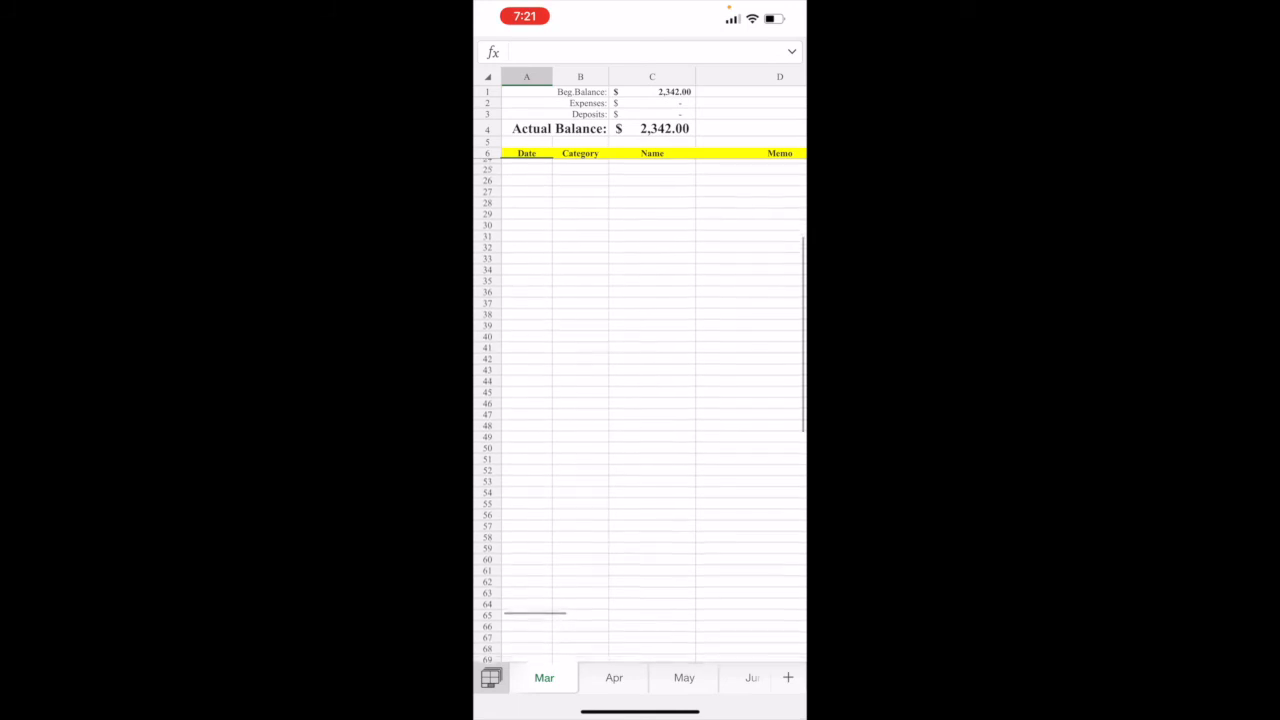
{"action": "left_click", "coordinate": [614, 678]}
{"action": "left_click", "coordinate": [684, 678]}
{"action": "left_click", "coordinate": [544, 678]}
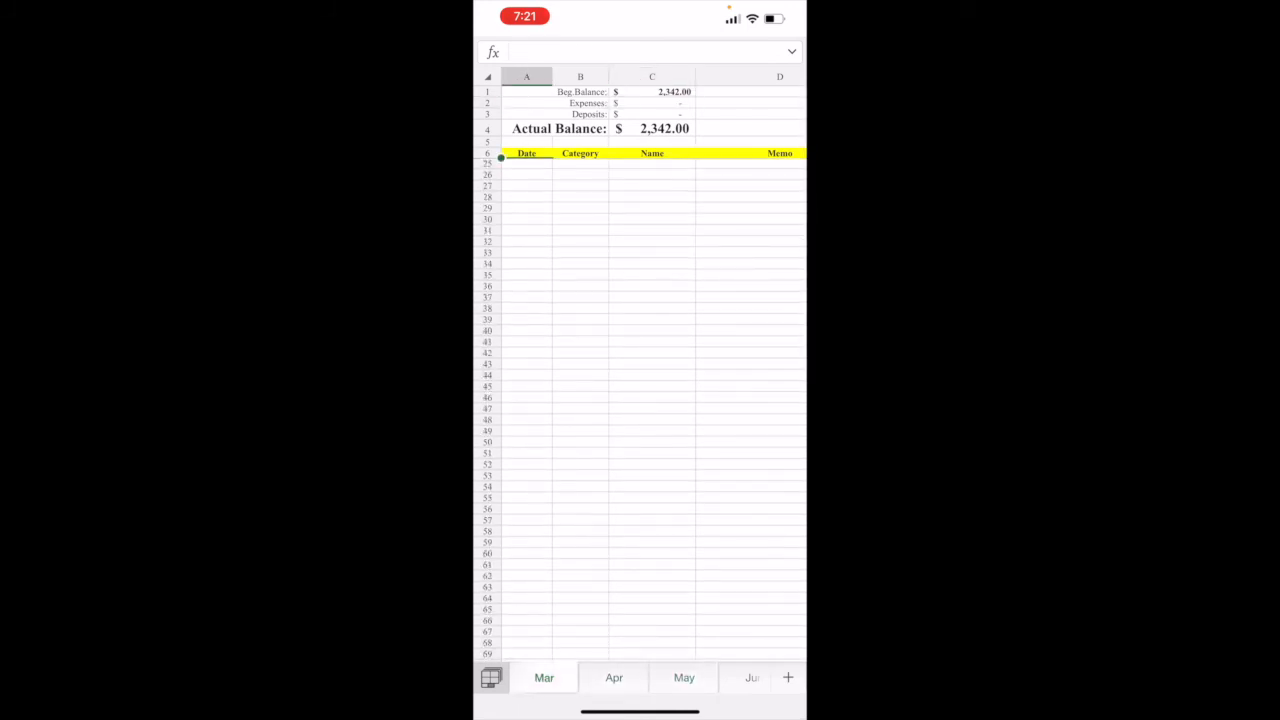
{"action": "scroll", "coordinate": [640, 400], "scroll_direction": "up", "scroll_amount": 5}
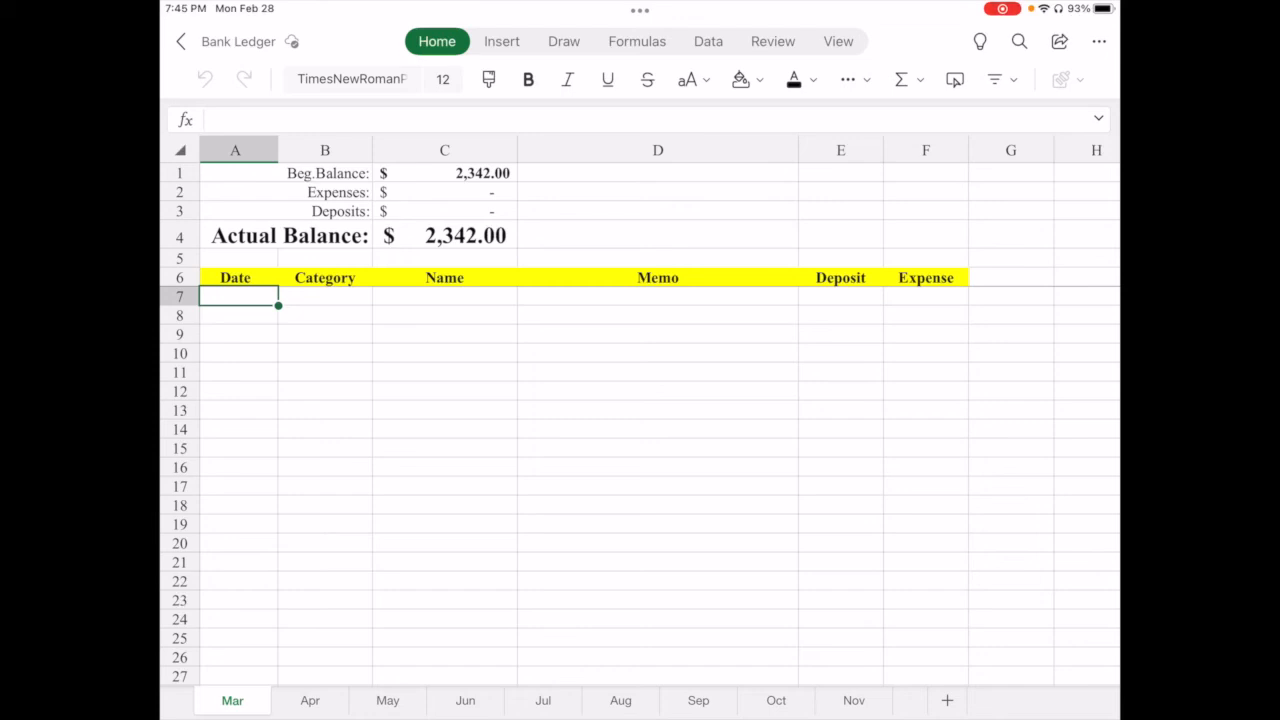
- On the tablet, enter the date 3/1 and the category Rent in row 7 of the Mar sheet
{"action": "scroll", "coordinate": [640, 486], "scroll_direction": "down", "scroll_amount": 2}
{"action": "scroll", "coordinate": [640, 486], "scroll_direction": "up", "scroll_amount": 2}
{"action": "scroll", "coordinate": [640, 486], "scroll_direction": "down", "scroll_amount": 2}
{"action": "scroll", "coordinate": [640, 486], "scroll_direction": "down", "scroll_amount": 2}
{"action": "scroll", "coordinate": [640, 486], "scroll_direction": "up", "scroll_amount": 4}
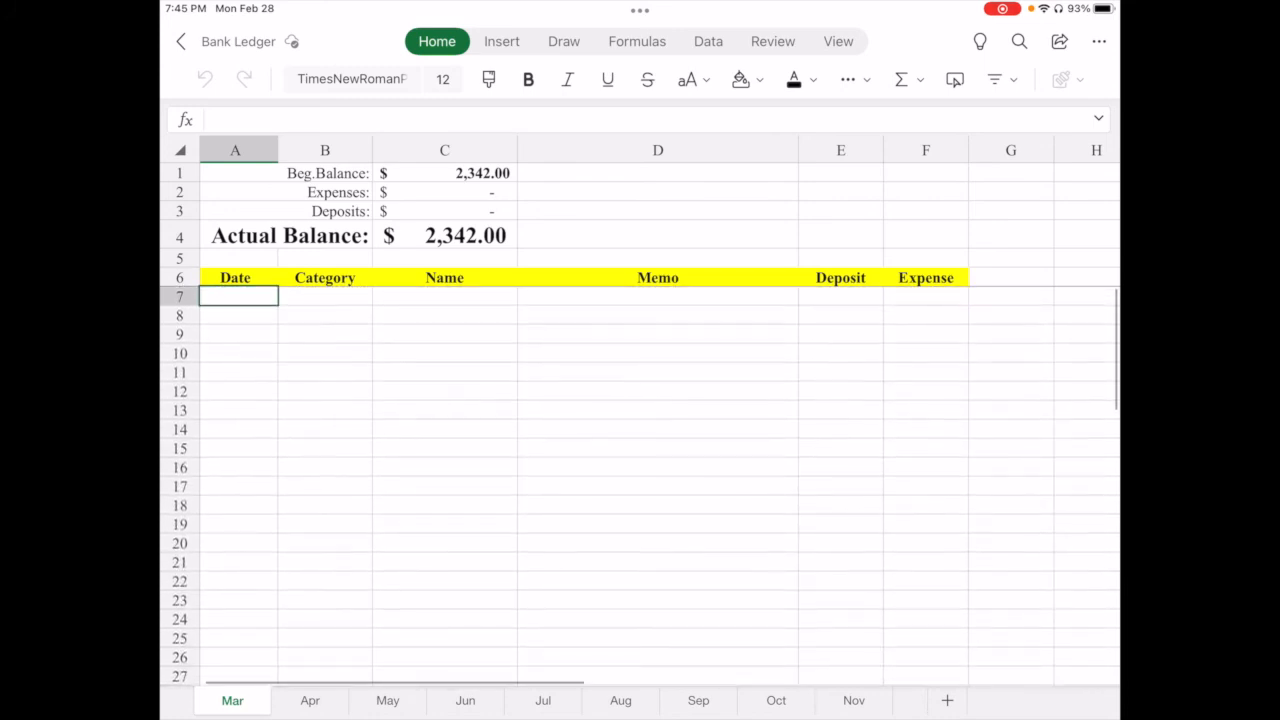
{"action": "double_click", "coordinate": [238, 297]}
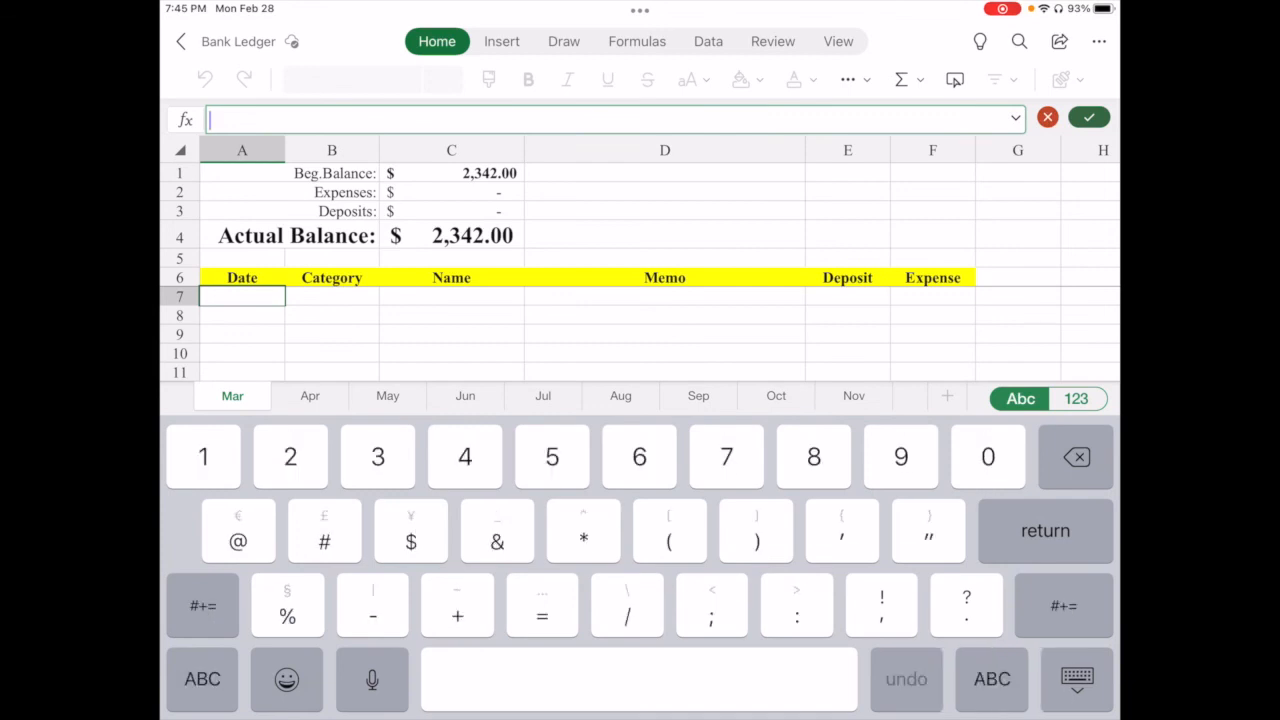
{"action": "type", "text": "3/1"}
{"action": "left_click", "coordinate": [331, 297]}
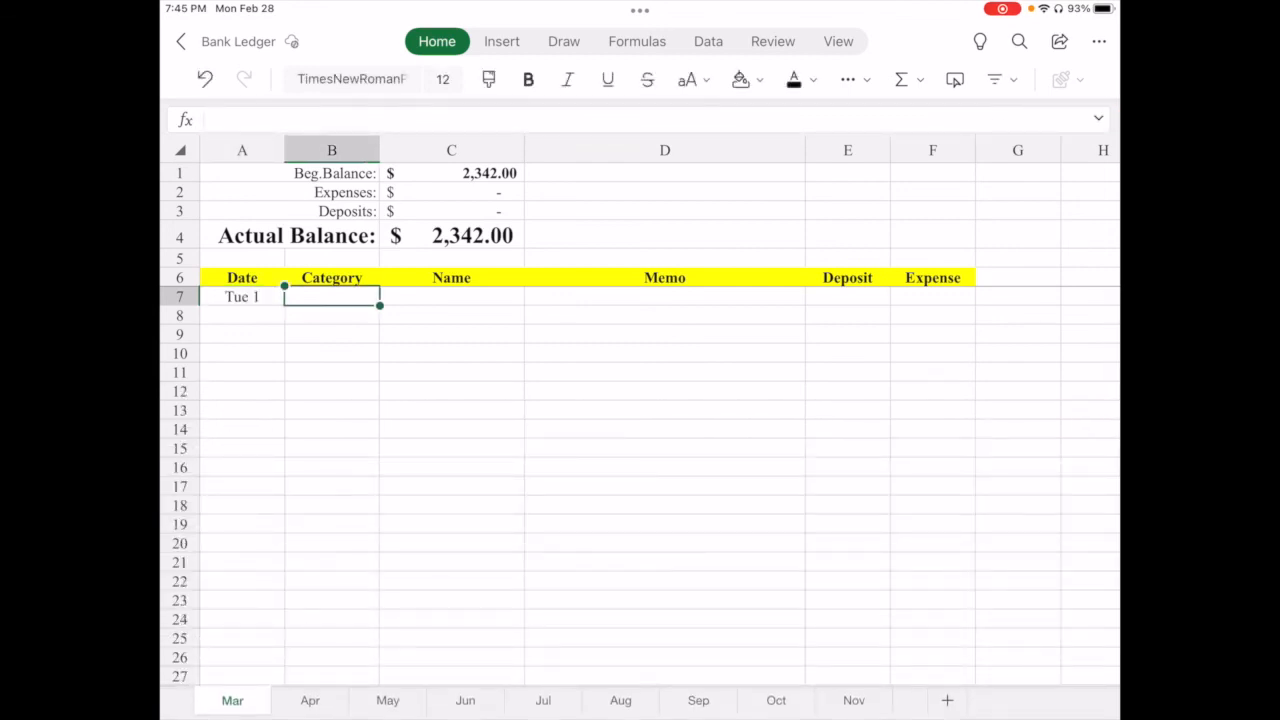
{"action": "left_click", "coordinate": [331, 297]}
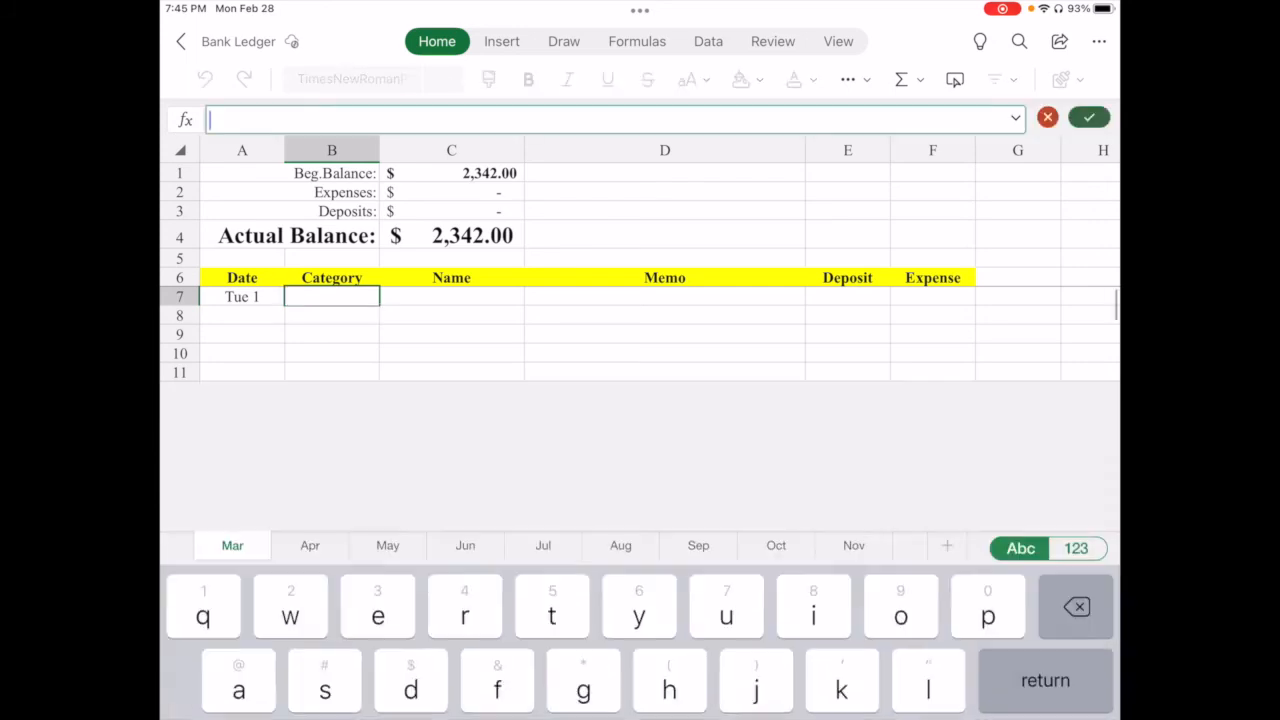
{"action": "type", "text": "Rent"}
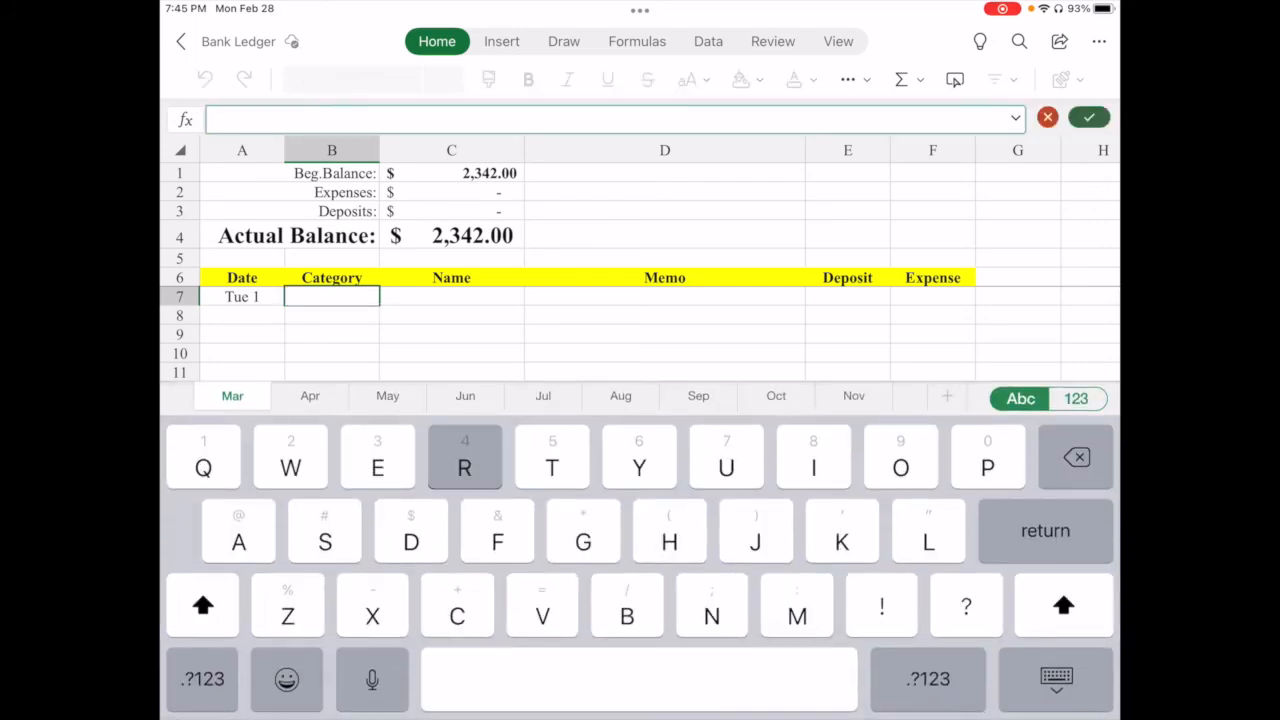
- Enter Tosc Apts as the name and Rent as the memo in row 7 of the Mar sheet
{"action": "left_click", "coordinate": [451, 296]}
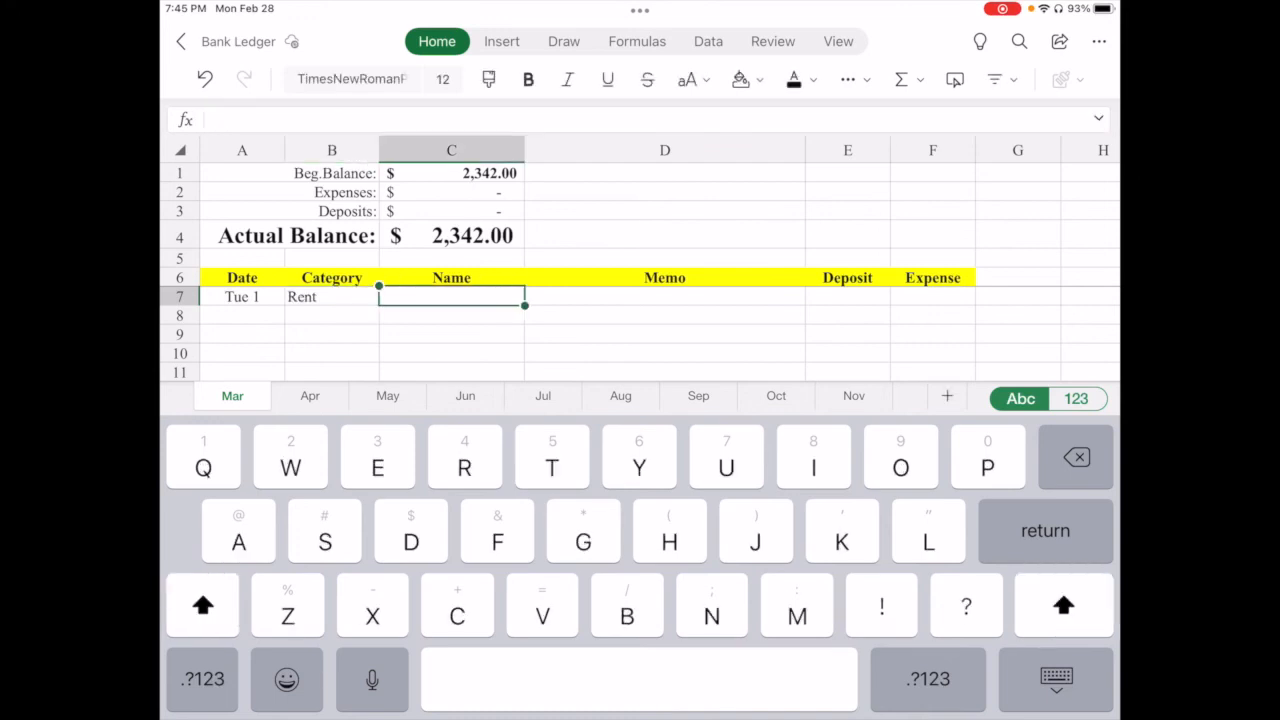
{"action": "type", "text": "T"}
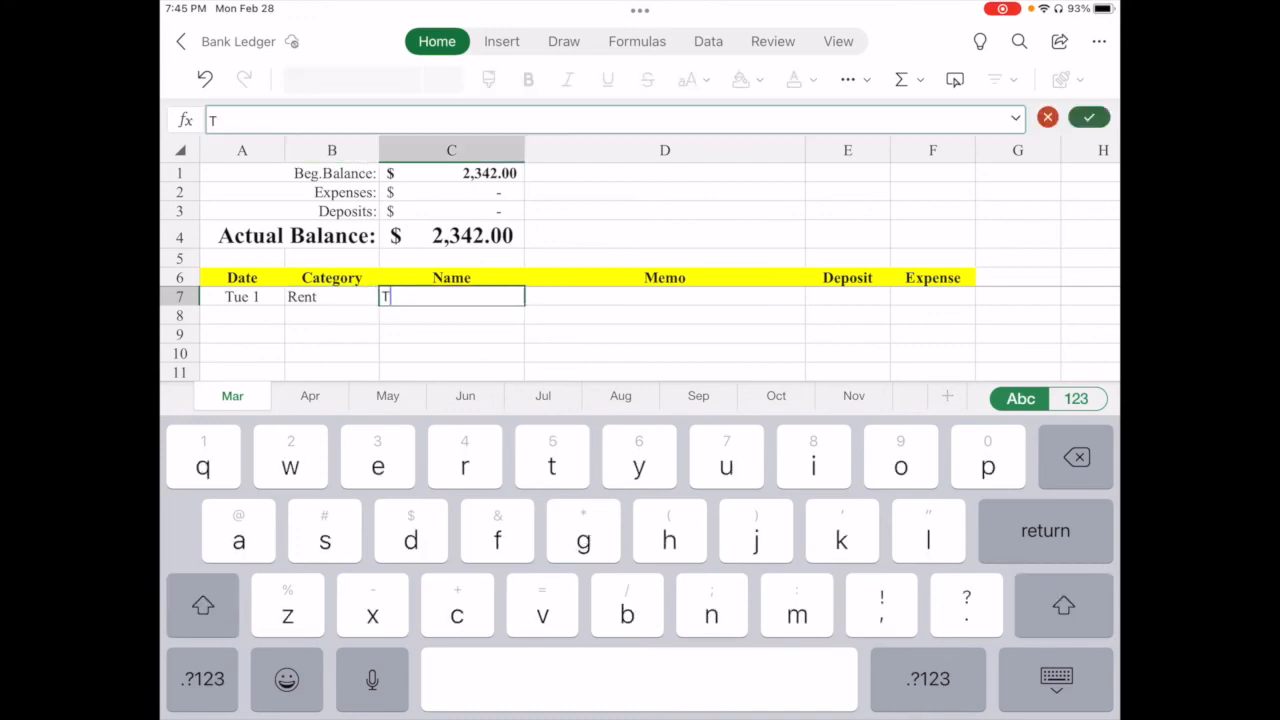
{"action": "type", "text": "osc Apts"}
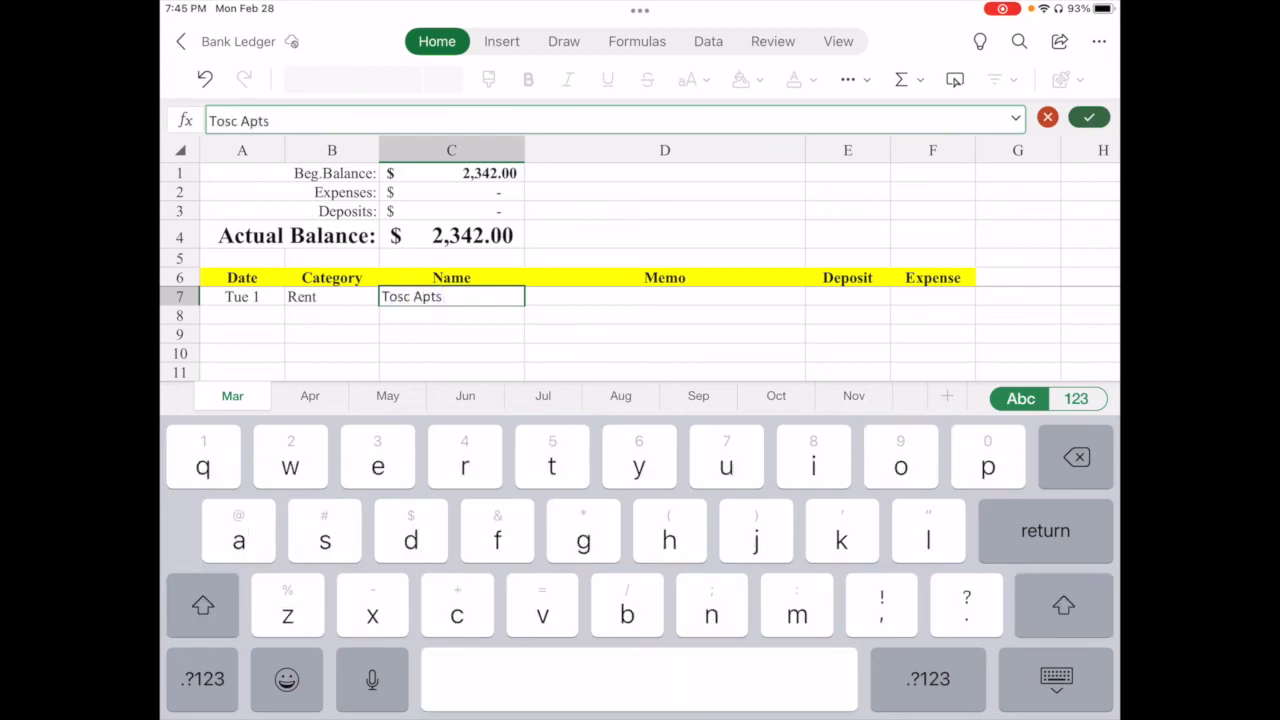
{"action": "left_click", "coordinate": [664, 296]}
{"action": "type", "text": "Rent"}
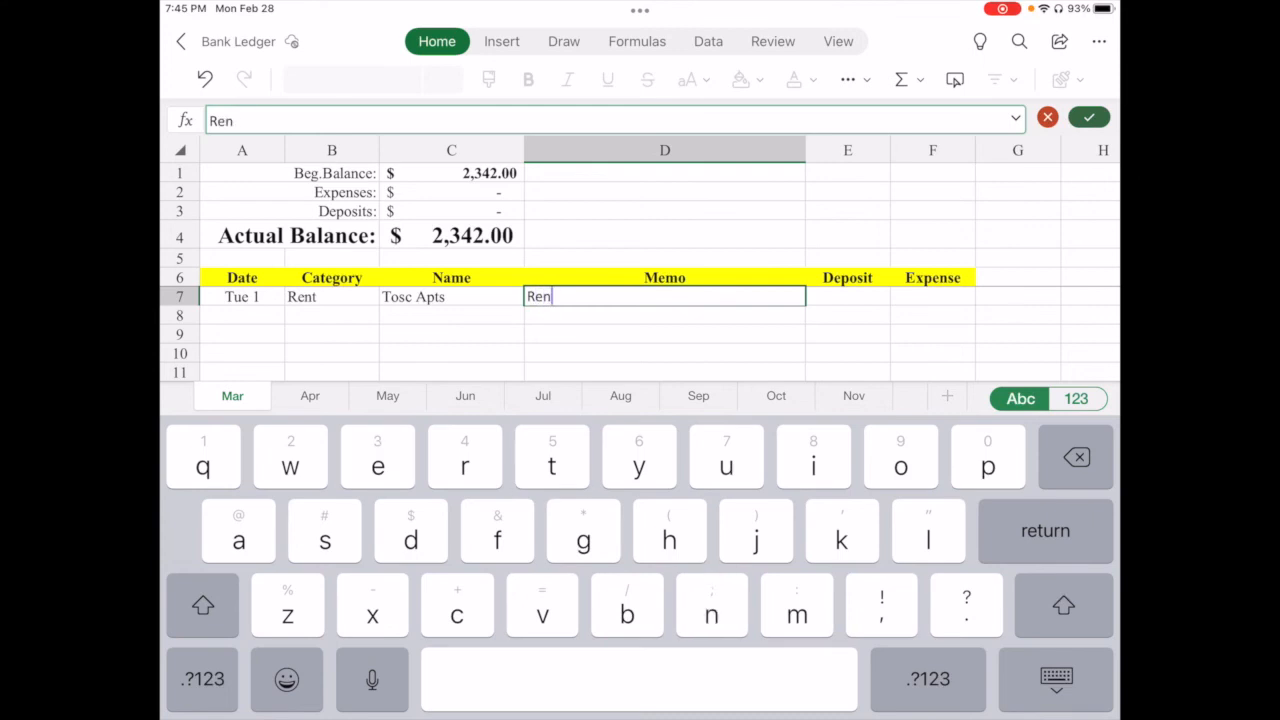
- Enter an expense of 899.99 in row 7 for the rent entry
{"action": "left_click", "coordinate": [932, 296]}
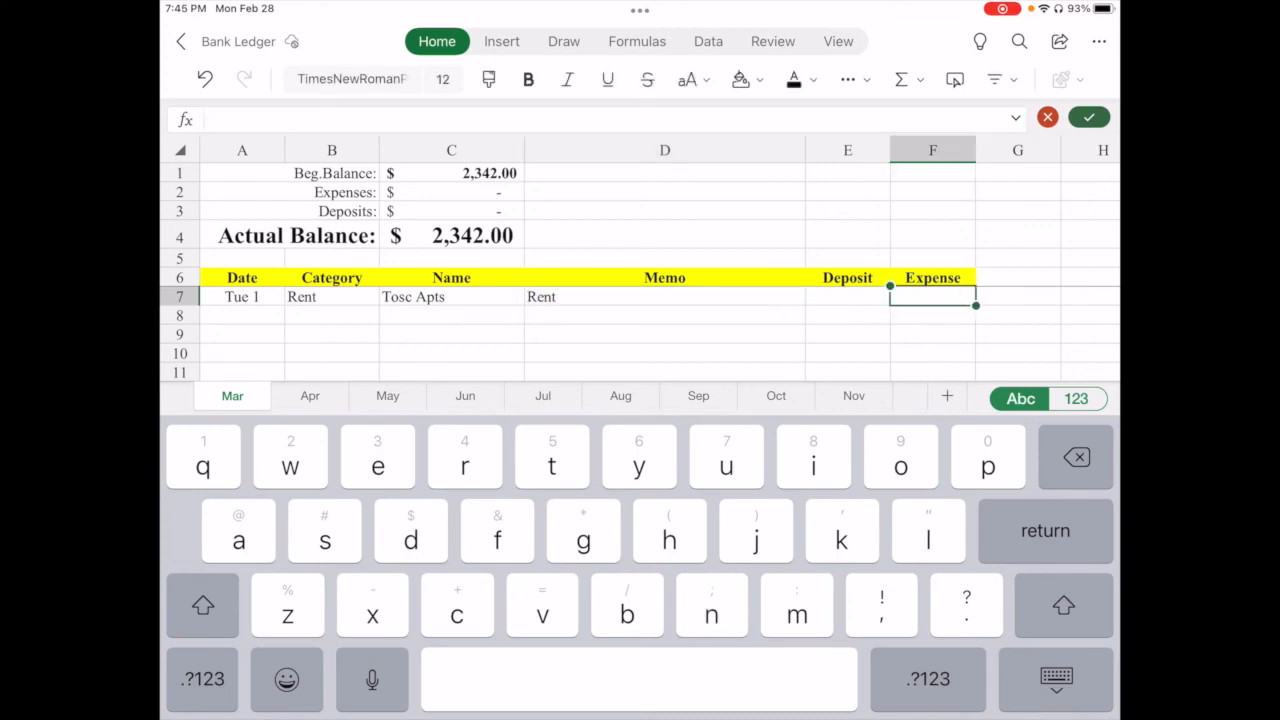
{"action": "left_click", "coordinate": [928, 679]}
{"action": "type", "text": "899"}
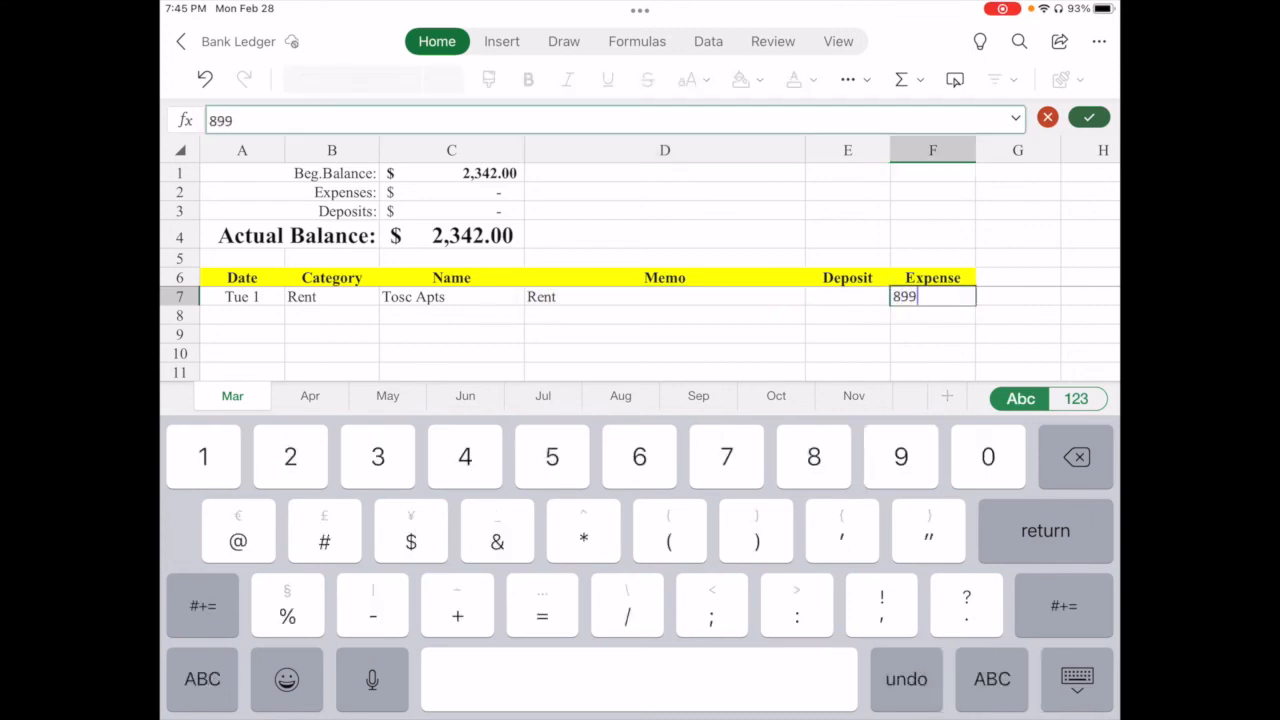
{"action": "type", "text": ".99"}
{"action": "key", "text": "Return"}
- Start a second ledger entry in row 8 with the date 3/1 and the category Utility
{"action": "type", "text": "3/1"}
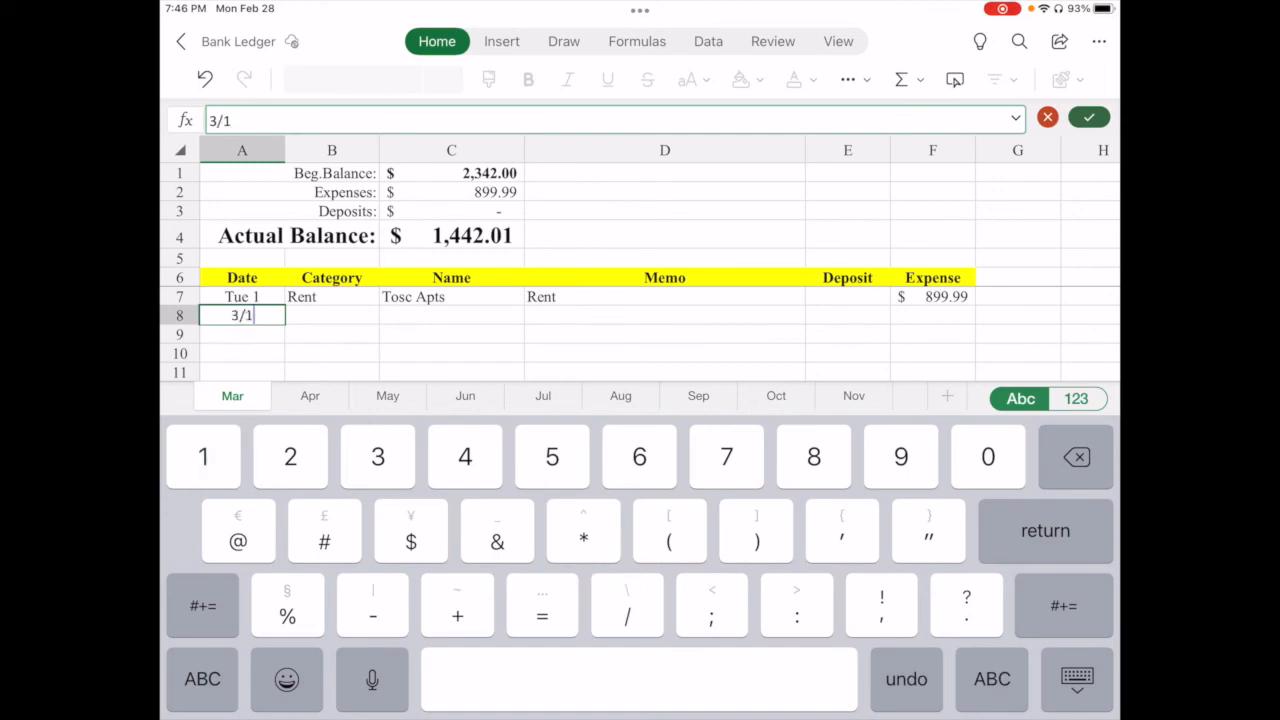
{"action": "key", "text": "Tab"}
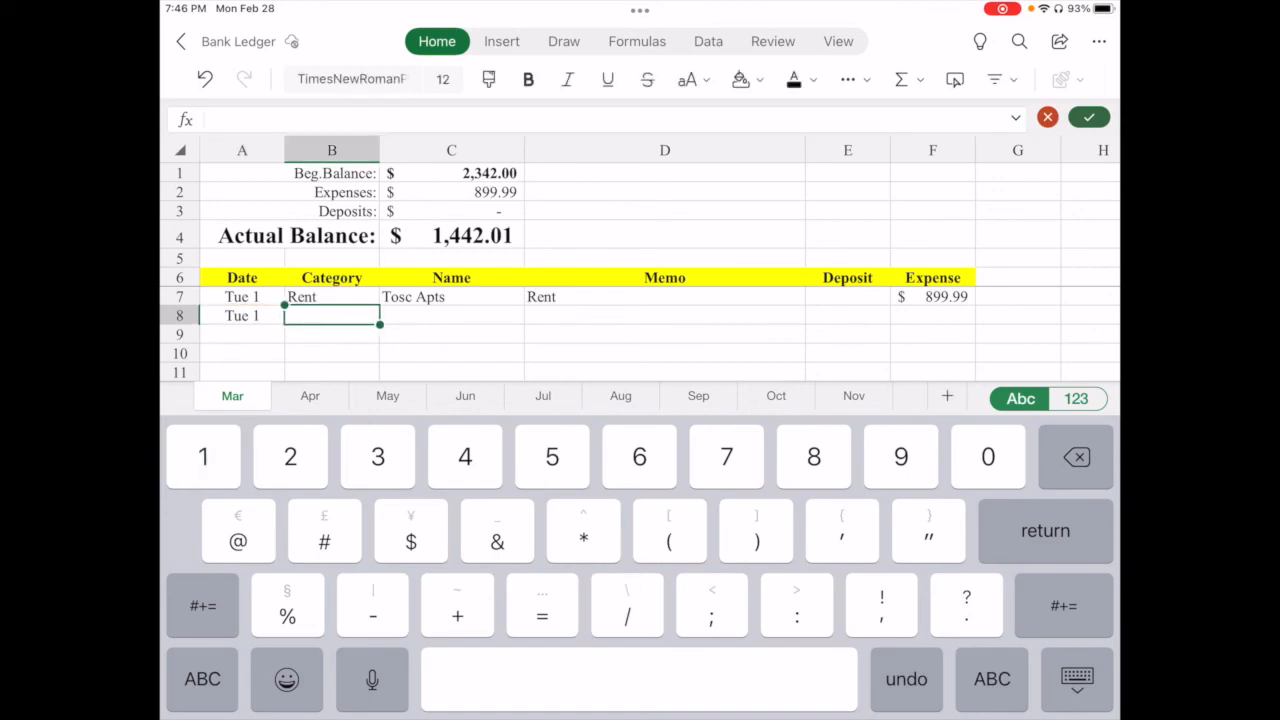
{"action": "left_click", "coordinate": [202, 679]}
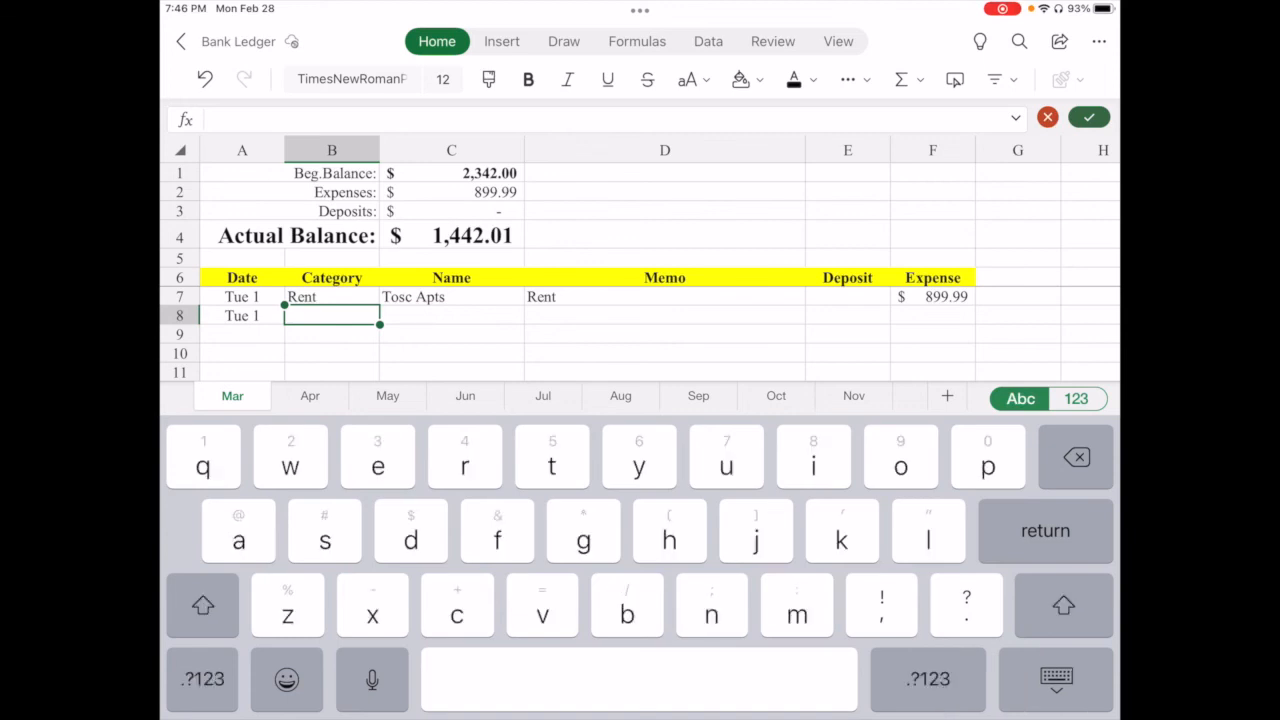
{"action": "type", "text": "Utility"}
{"action": "key", "text": "Tab"}
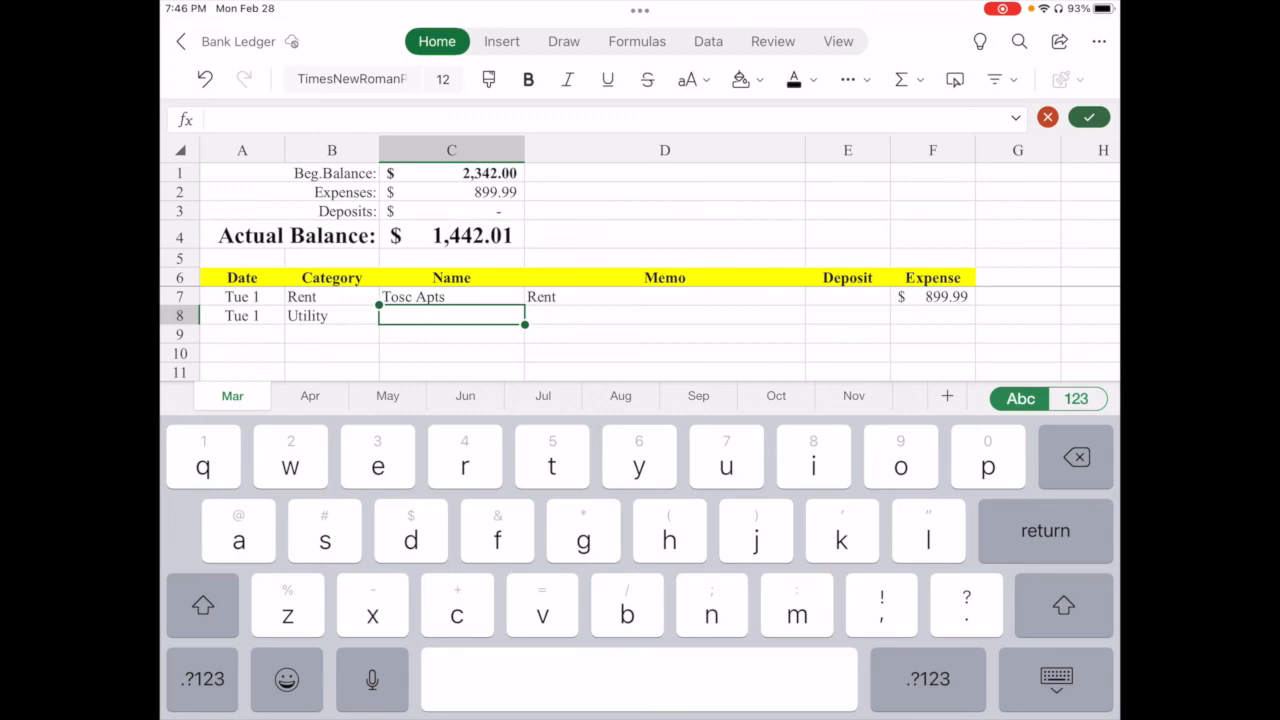
- Enter Verizon as the name and Cell Phone as the memo in row 8
{"action": "key", "text": "shift"}
{"action": "type", "text": "Verizon"}
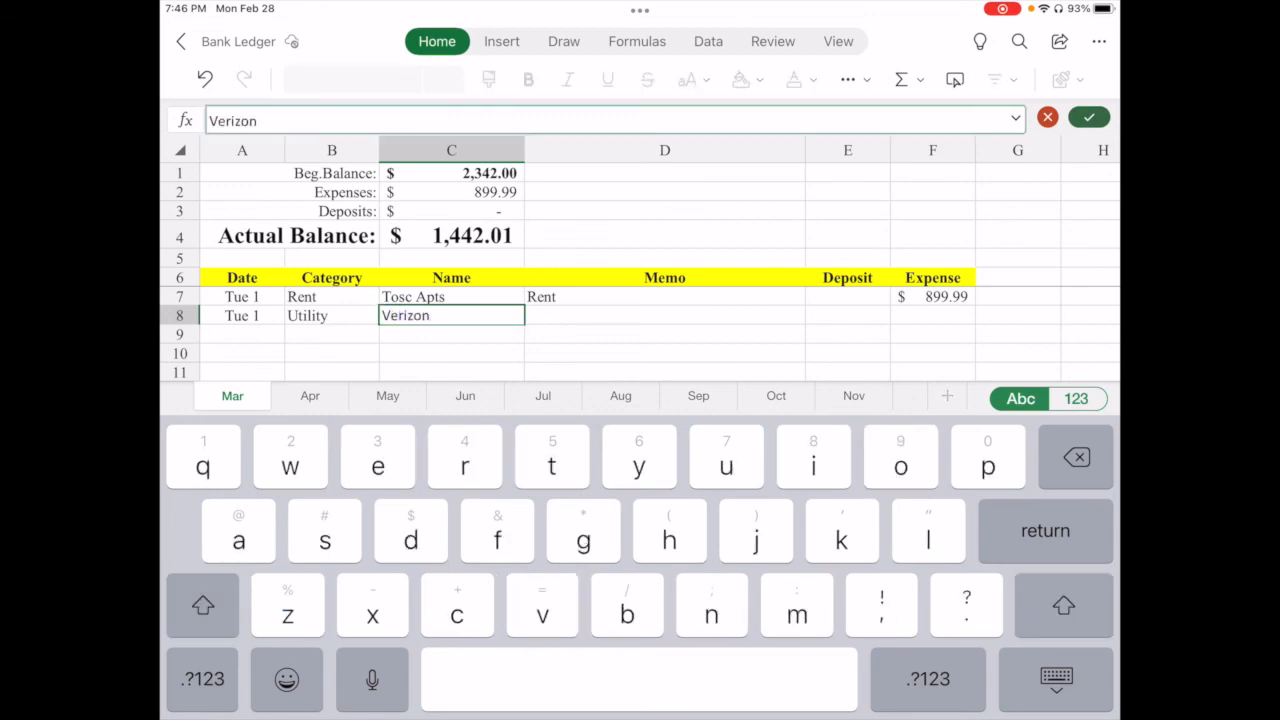
{"action": "key", "text": "Tab"}
{"action": "key", "text": "shift"}
{"action": "type", "text": "Cell"}
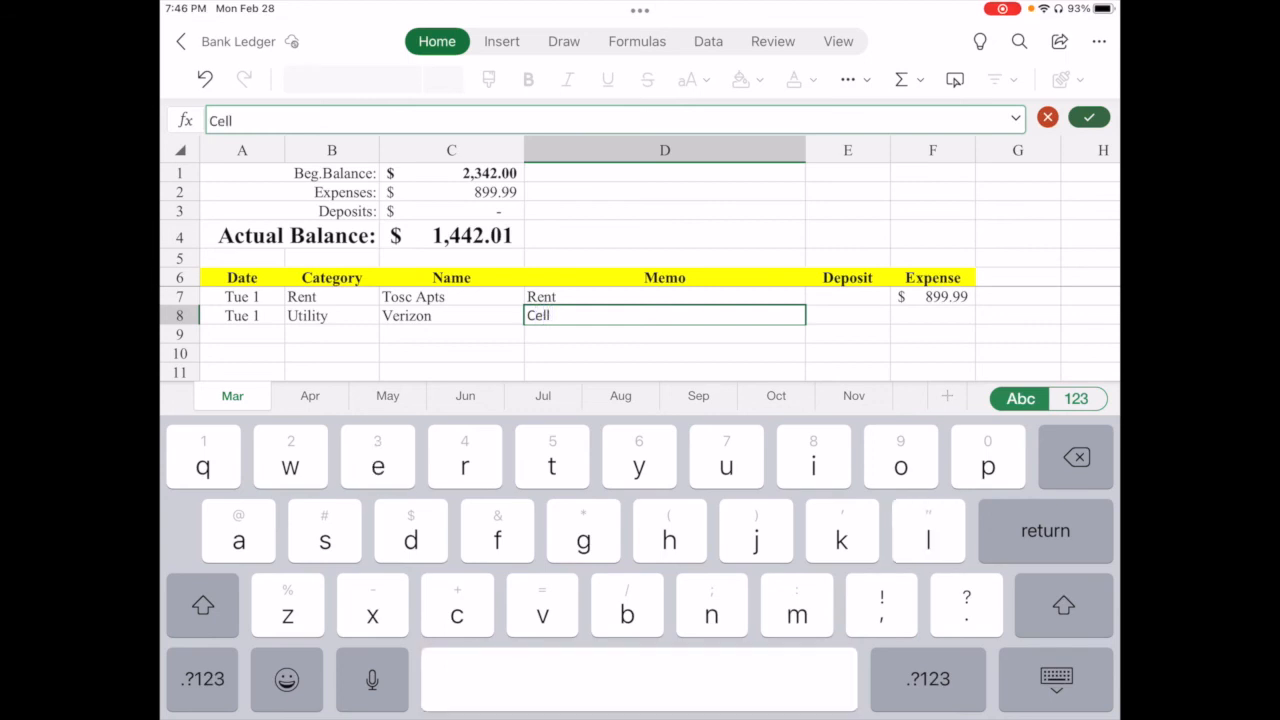
{"action": "type", "text": " Phone"}
- Enter an expense of 49.99 in row 8, look at the Apr sheet and return to Mar
{"action": "left_click", "coordinate": [932, 316]}
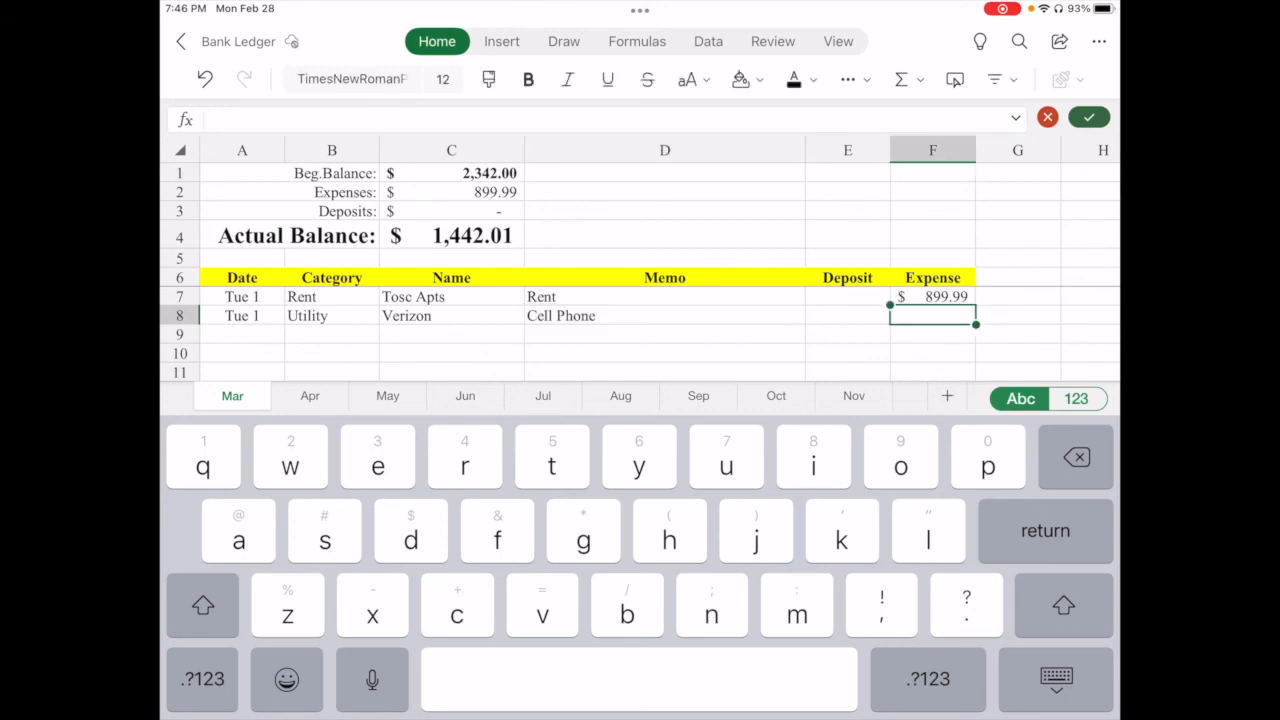
{"action": "left_click", "coordinate": [928, 679]}
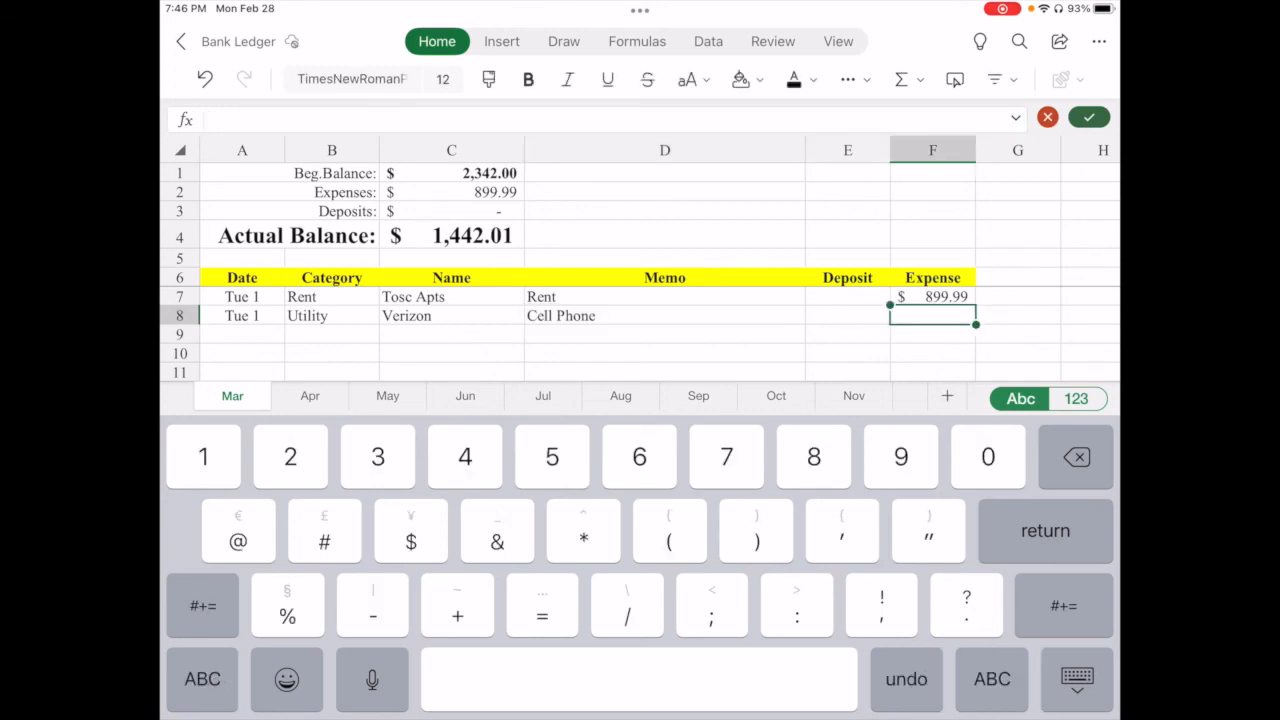
{"action": "type", "text": "49.99"}
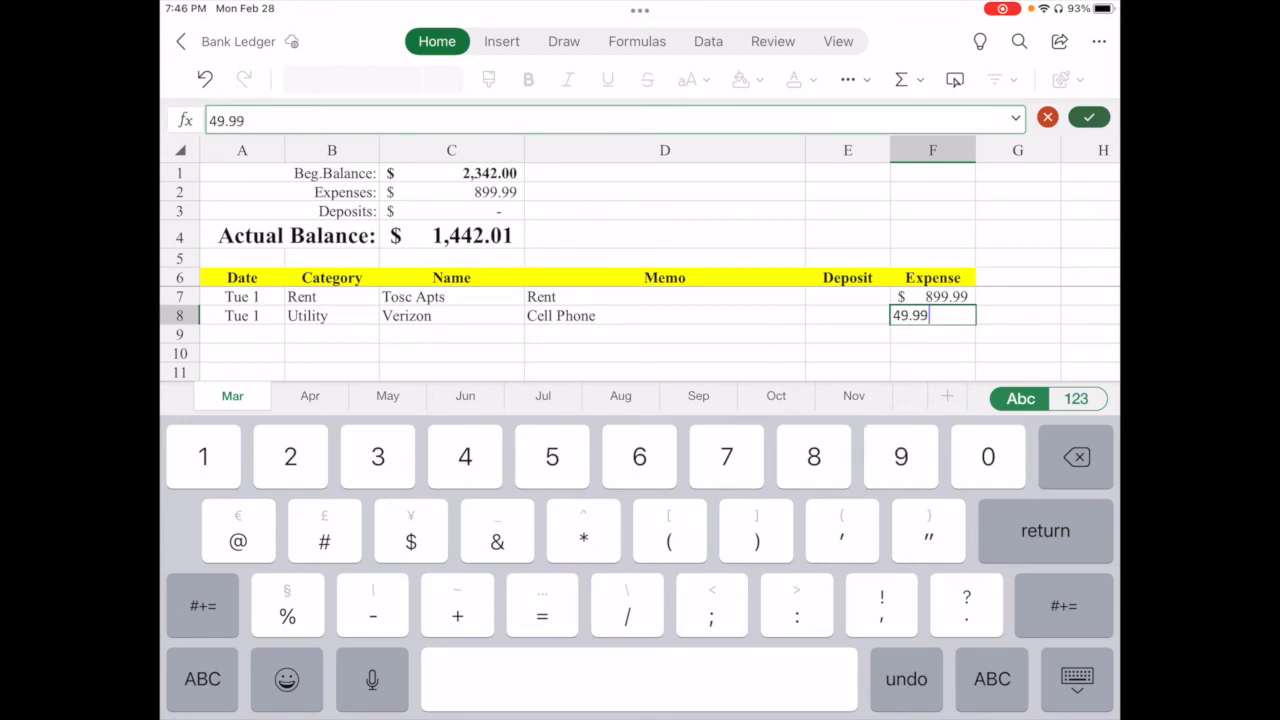
{"action": "key", "text": "Return"}
{"action": "left_click", "coordinate": [664, 353]}
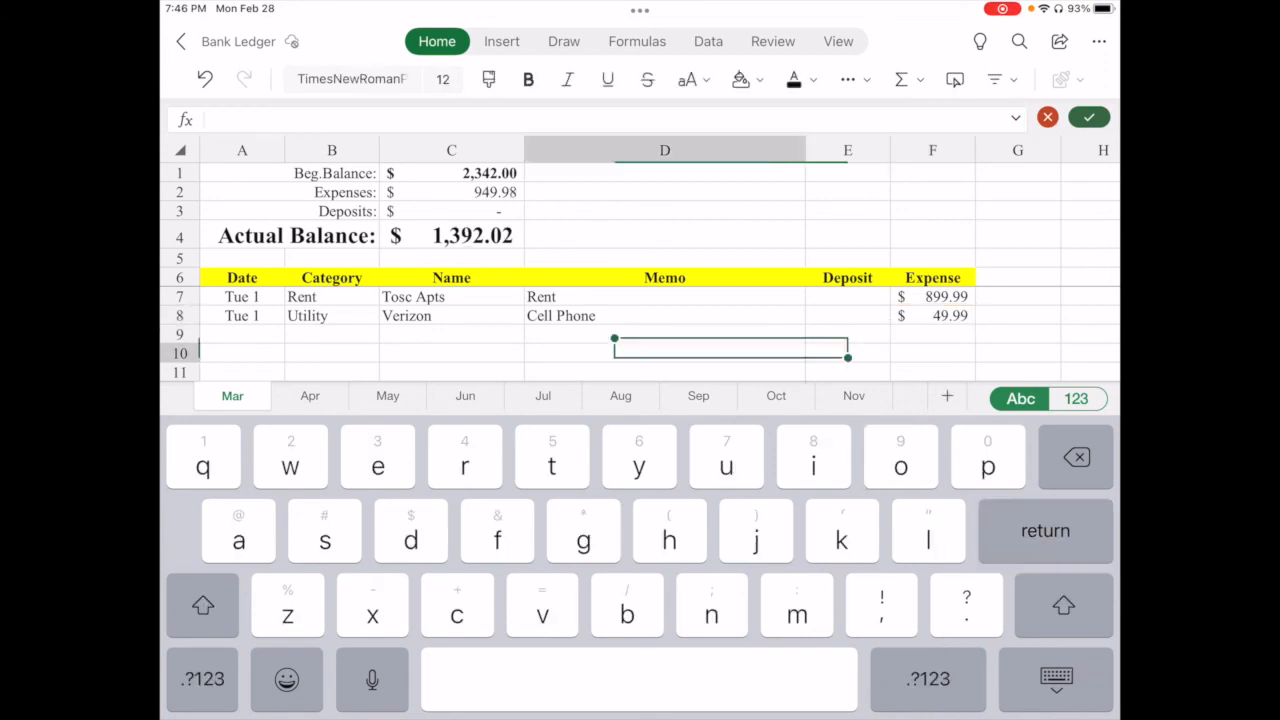
{"action": "left_click", "coordinate": [1056, 680]}
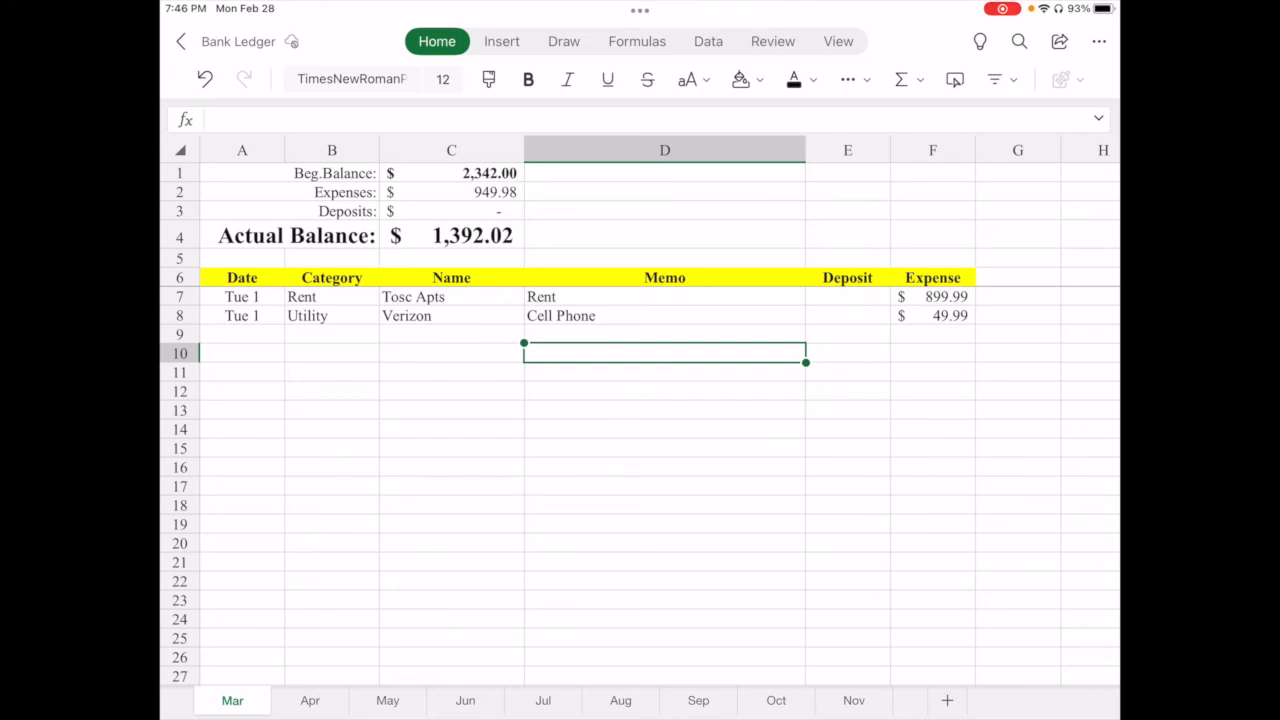
{"action": "left_click", "coordinate": [310, 700]}
{"action": "left_click", "coordinate": [232, 700]}
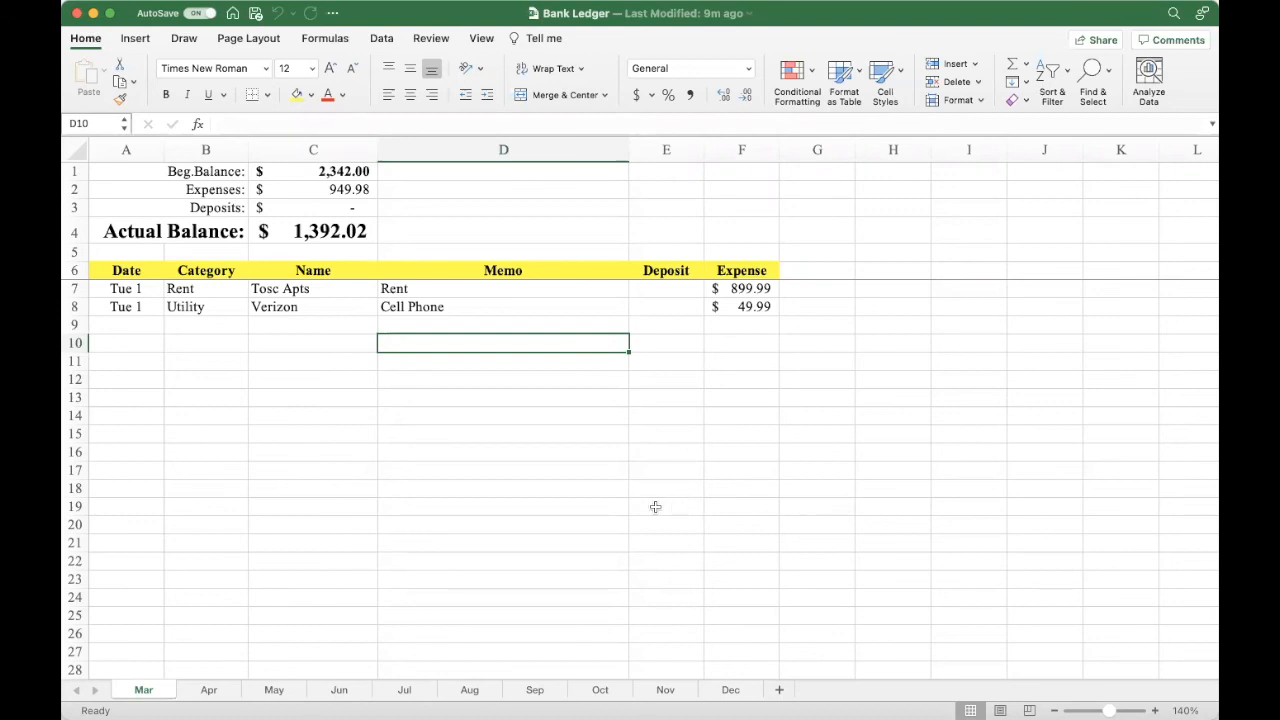
- On the Mac, check that the rent and utility entries in A7:F8 of the Mar sheet have synced
{"action": "left_click", "coordinate": [157, 288]}
{"action": "left_click", "coordinate": [592, 310]}
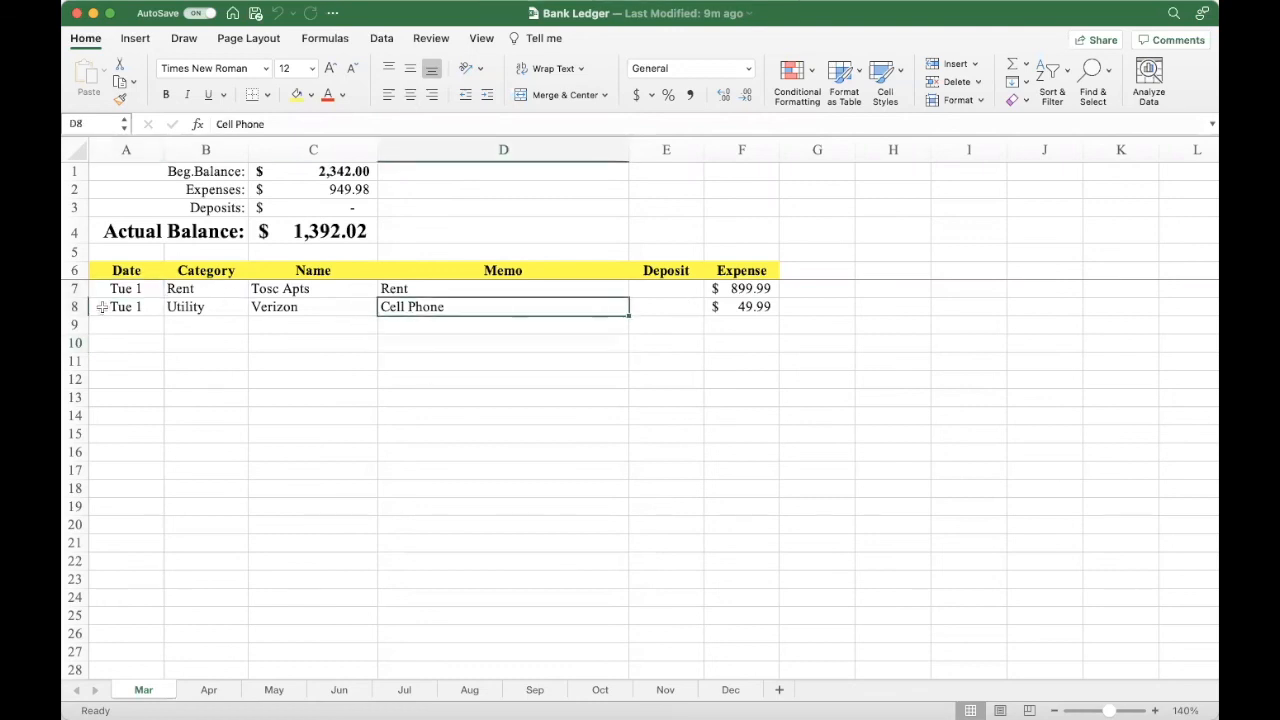
{"action": "left_click_drag", "start_coordinate": [126, 289], "coordinate": [726, 305]}
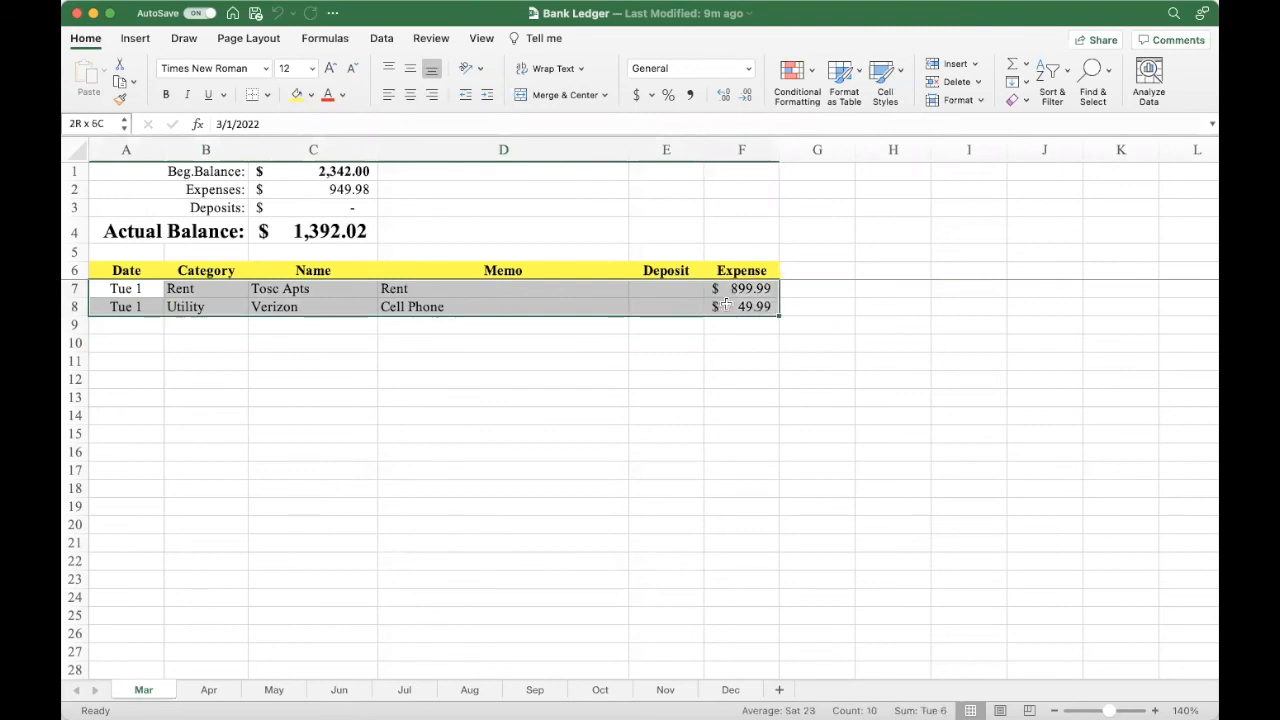
{"action": "left_click", "coordinate": [189, 339]}
{"action": "left_click", "coordinate": [130, 326]}
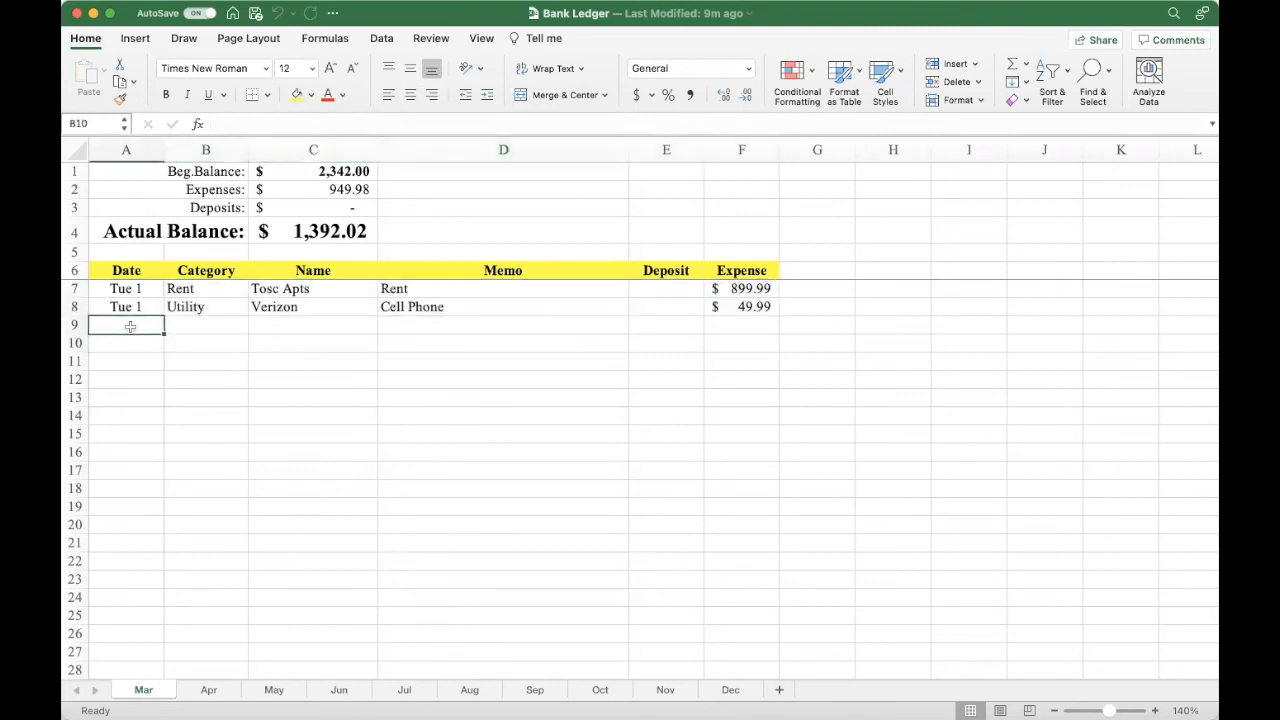
{"action": "left_click", "coordinate": [197, 355]}
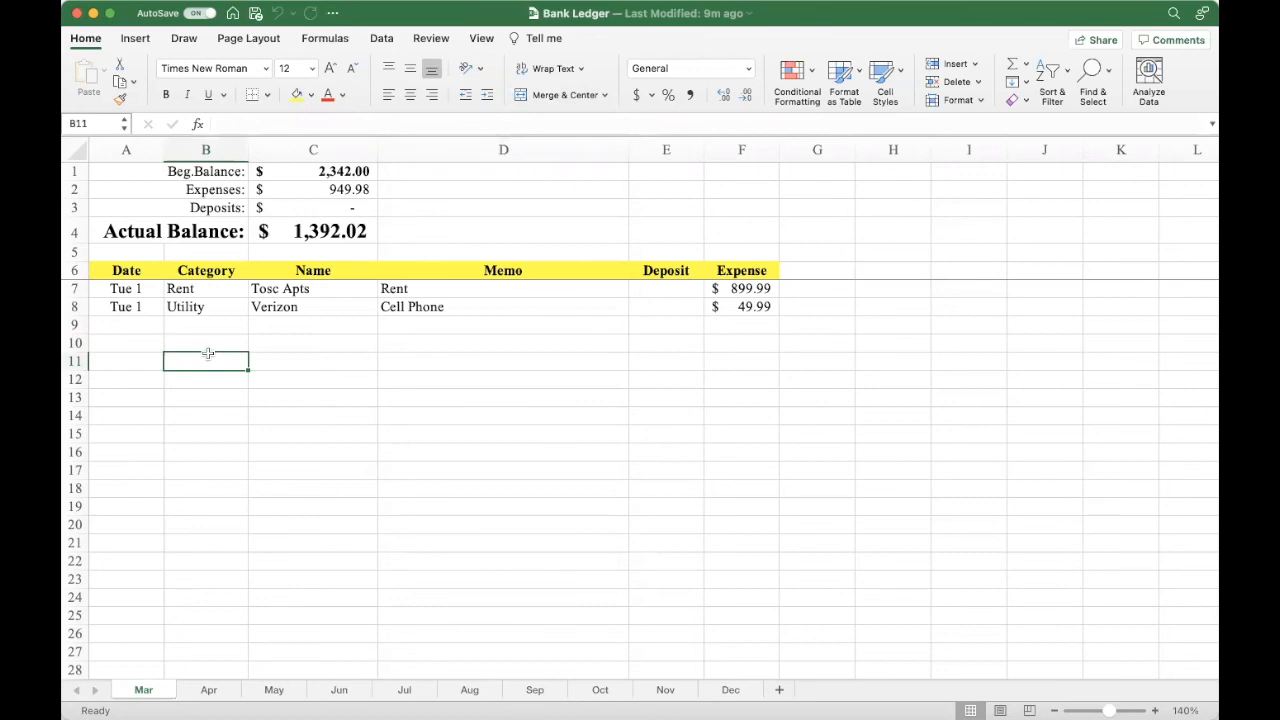
- Show the formulas on the Mar sheet and examine the summary cells and the columns across to Expense
{"action": "key", "text": "ctrl+grave"}
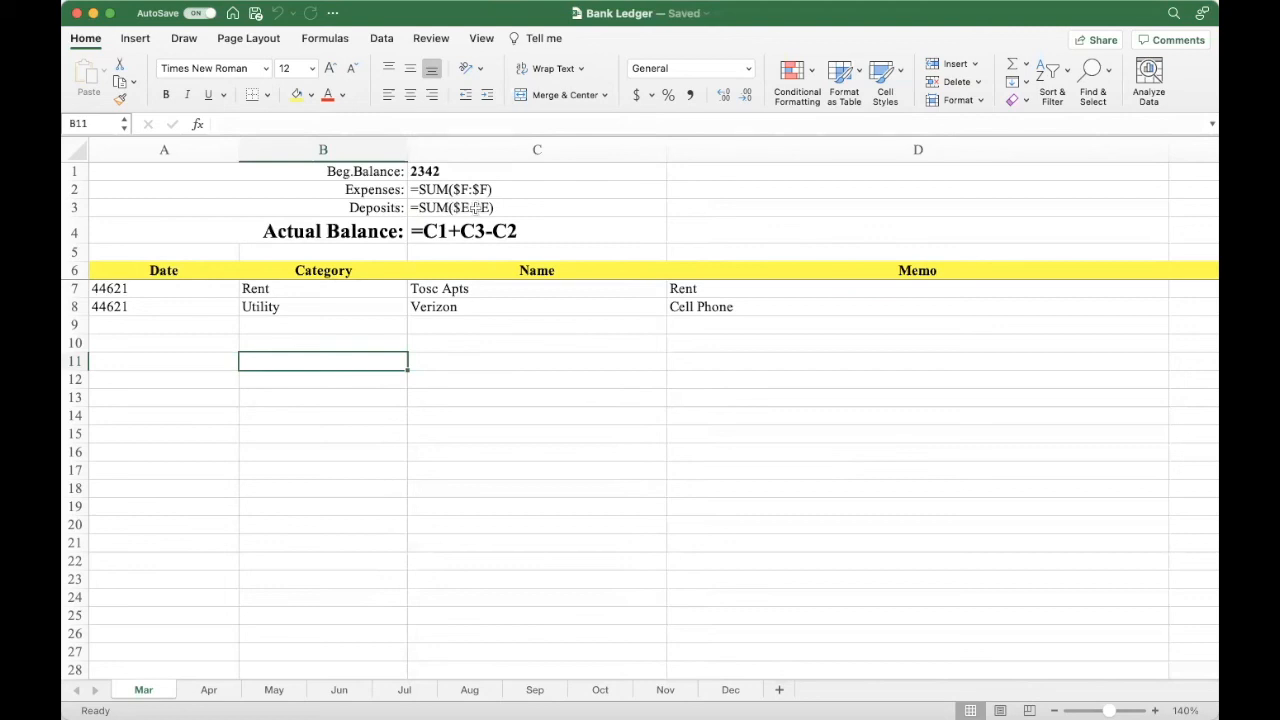
{"action": "scroll", "coordinate": [694, 360], "scroll_direction": "right", "scroll_amount": 10}
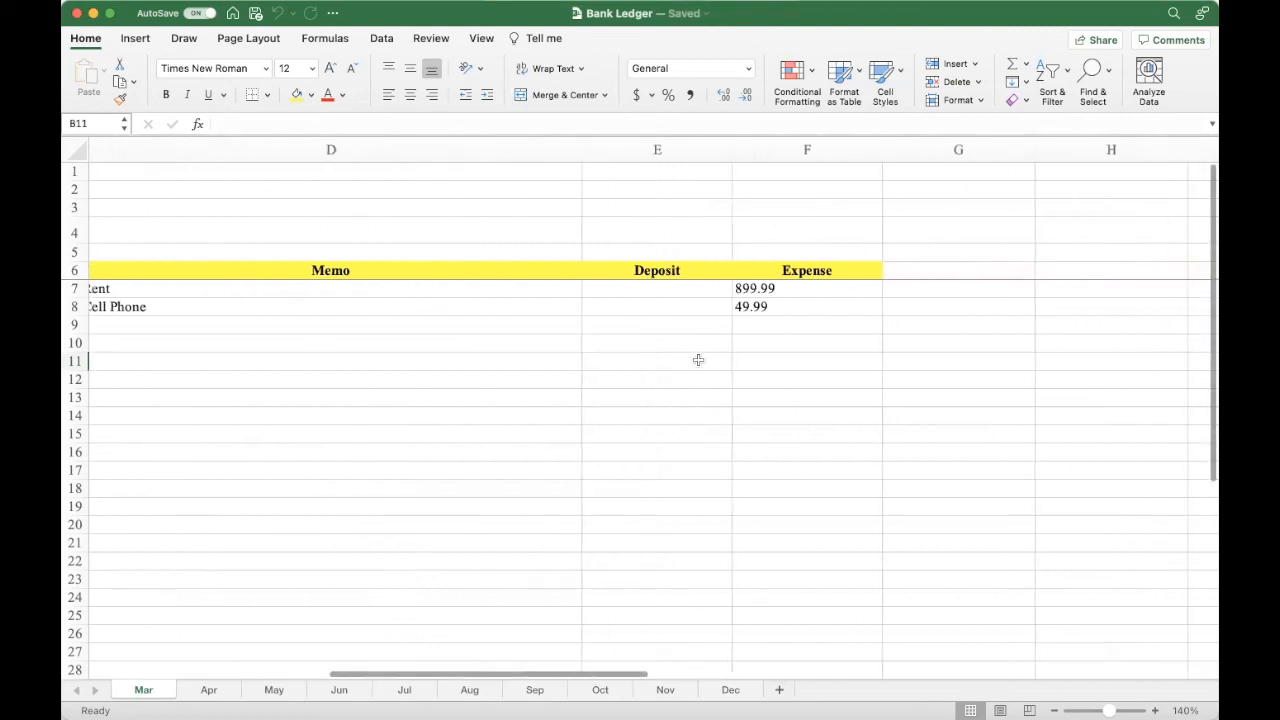
{"action": "scroll", "coordinate": [650, 326], "scroll_direction": "left", "scroll_amount": 10}
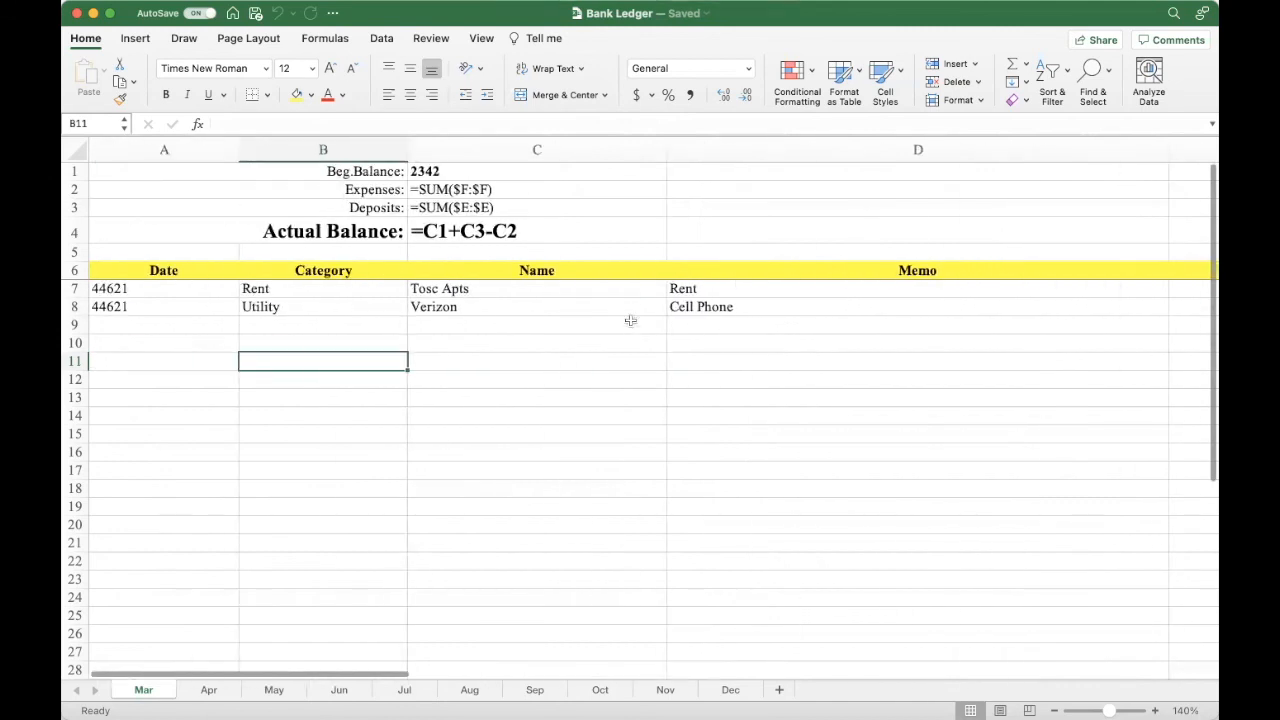
- Clear the rent and utility entries from A7:F8 of the Mar sheet
{"action": "left_click_drag", "start_coordinate": [158, 295], "coordinate": [820, 312]}
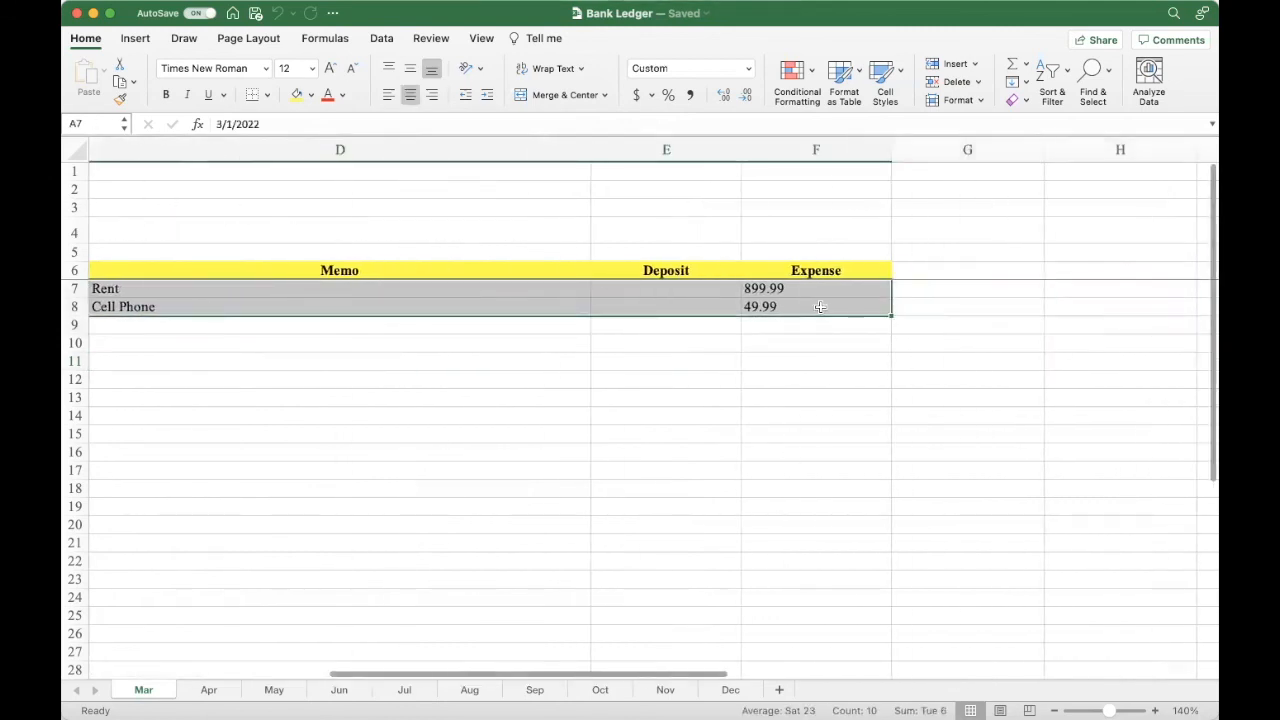
{"action": "key", "text": "Delete"}
{"action": "scroll", "coordinate": [543, 363], "scroll_direction": "left", "scroll_amount": 10}
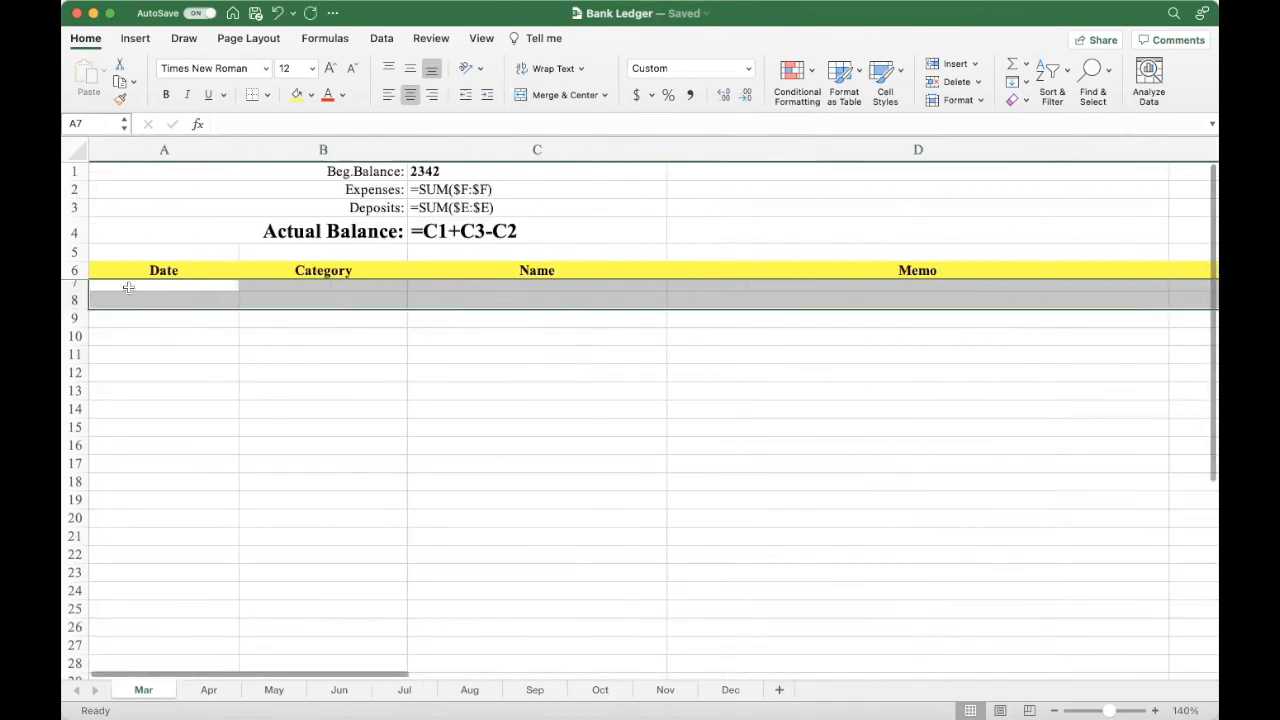
{"action": "left_click", "coordinate": [128, 288]}
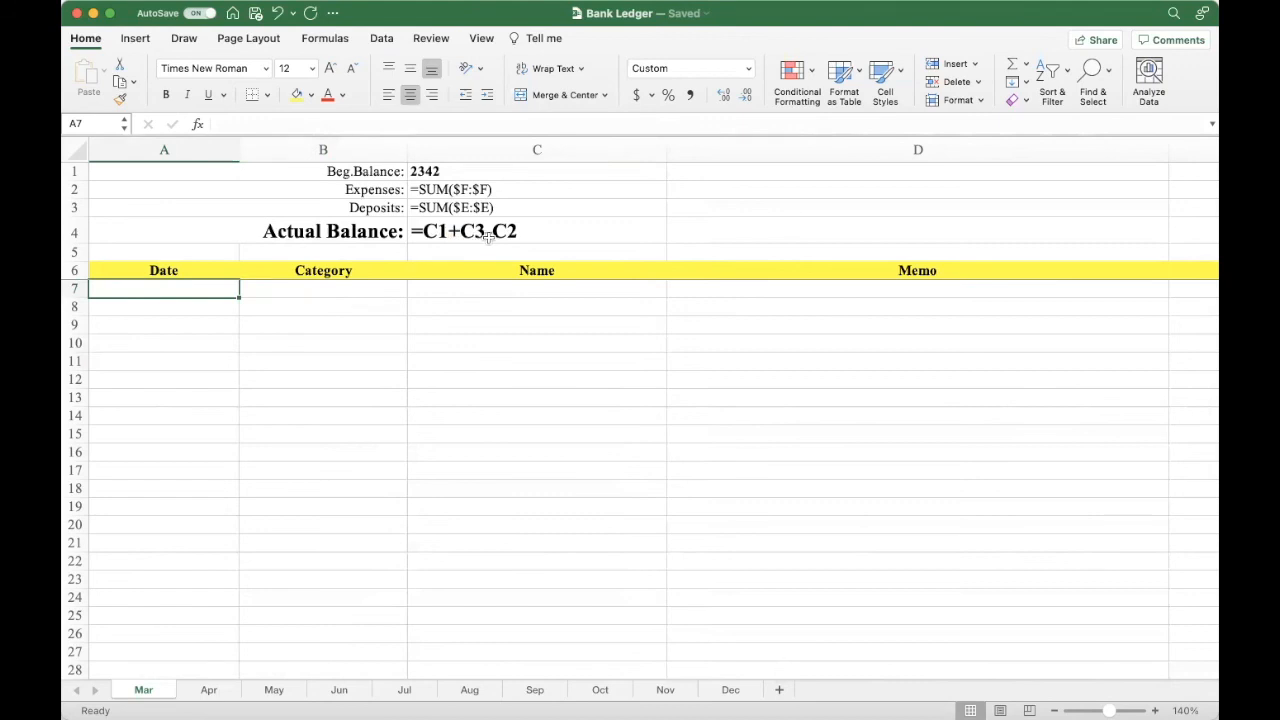
- Show the formulas on the Apr sheet and compare its beginning balance link and summary cells with the Mar sheet
{"action": "left_click", "coordinate": [205, 690]}
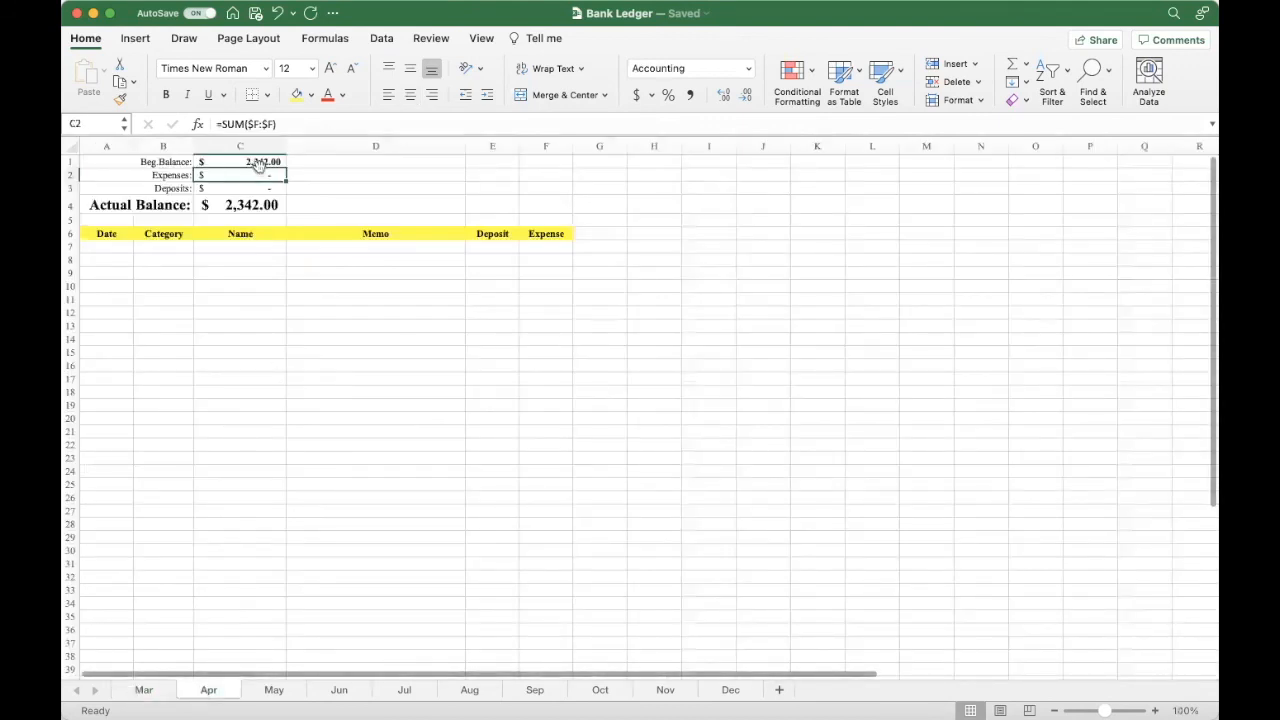
{"action": "left_click", "coordinate": [259, 161]}
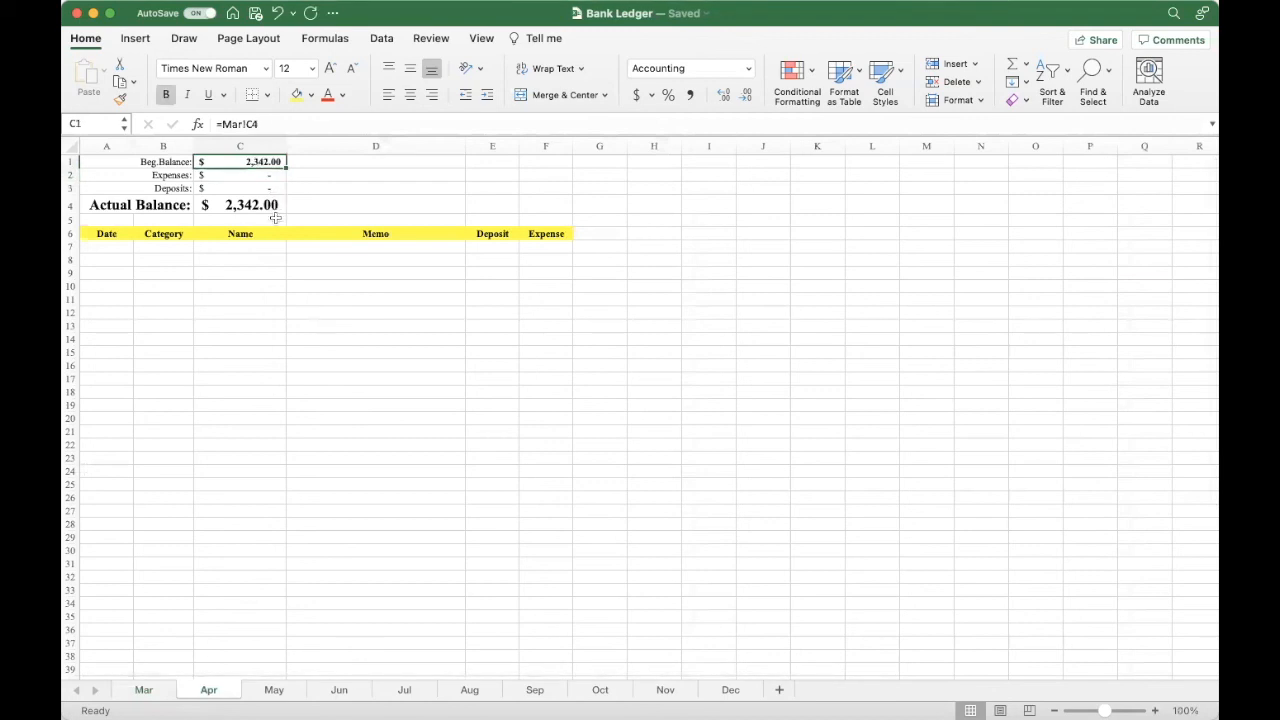
{"action": "key", "text": "ctrl+grave"}
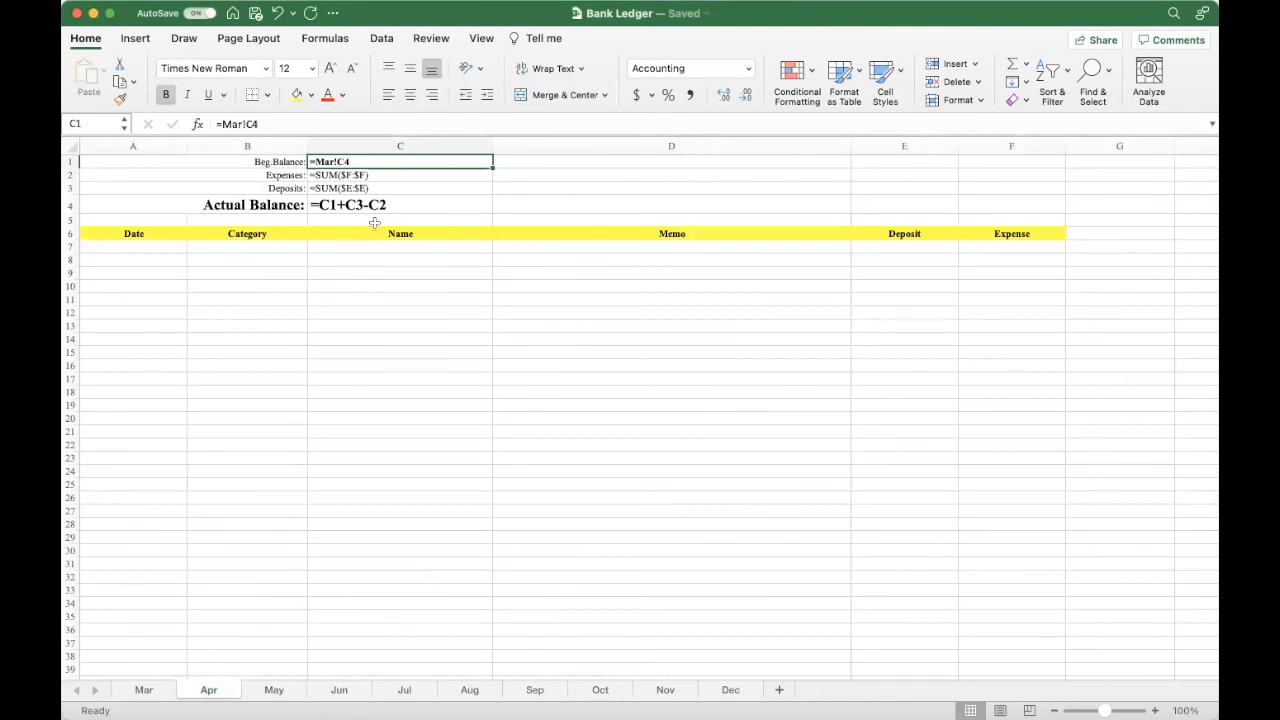
{"action": "left_click", "coordinate": [141, 692]}
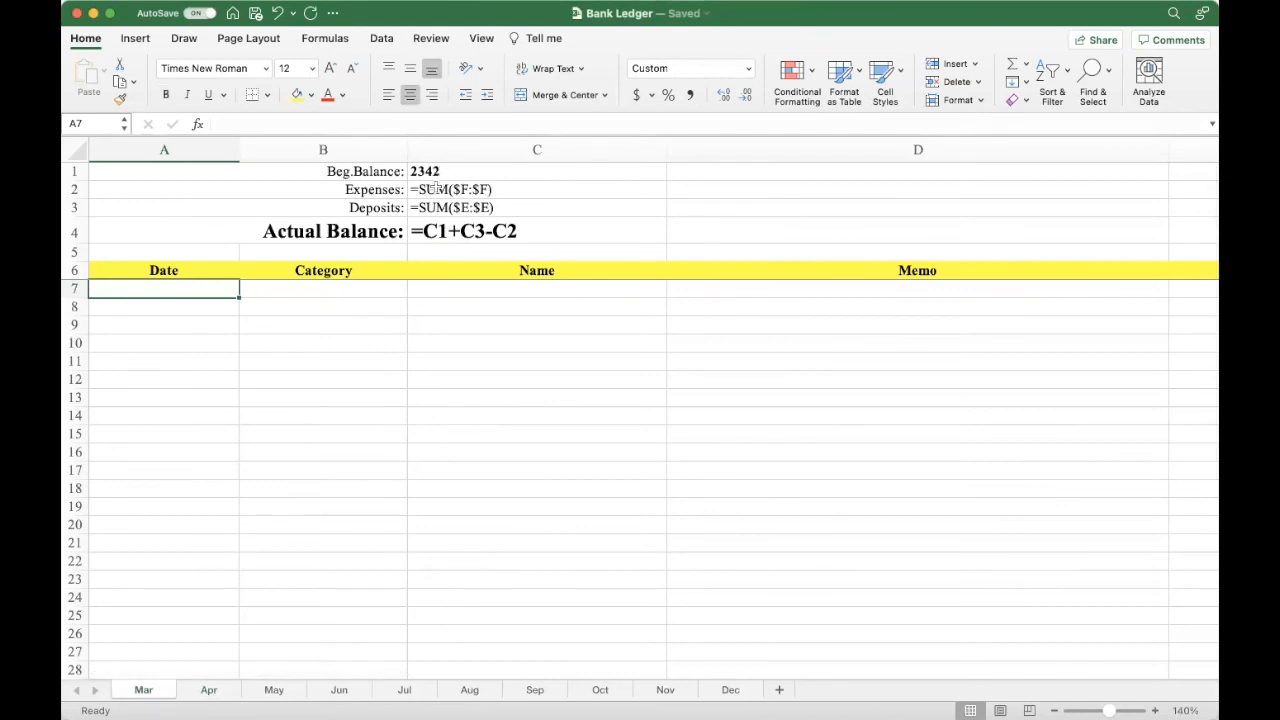
{"action": "left_click", "coordinate": [193, 689]}
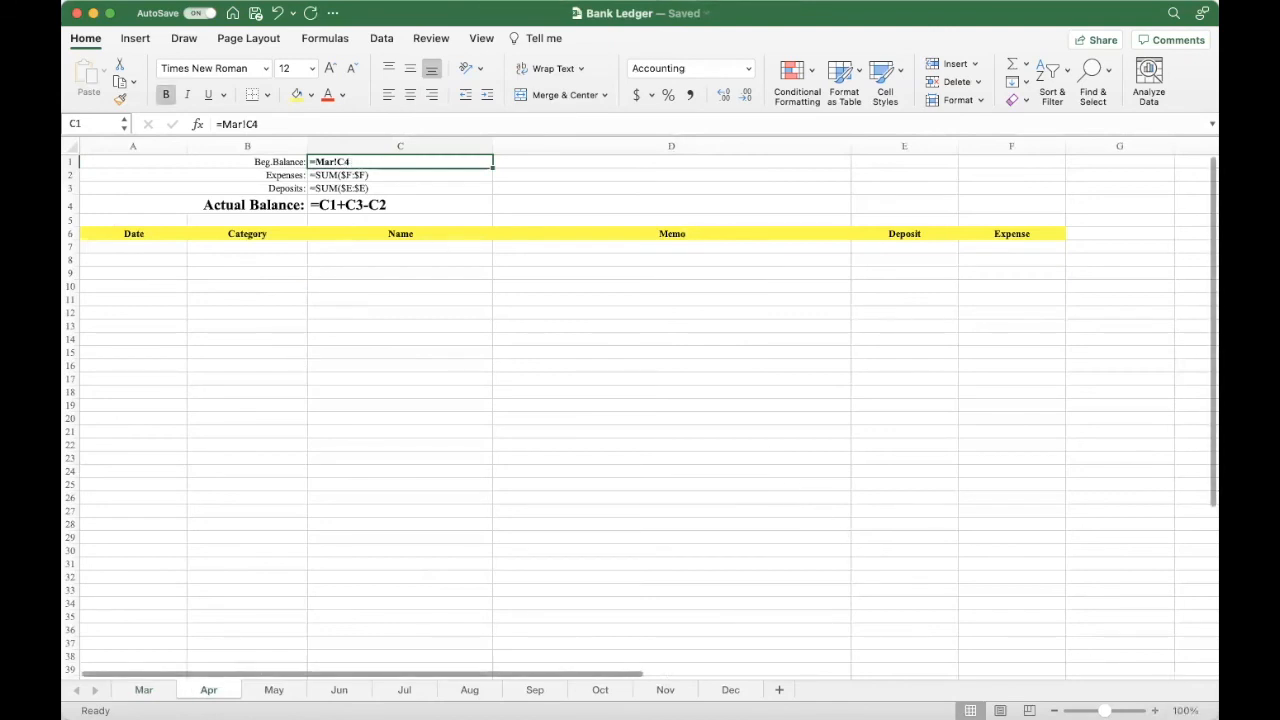
{"action": "scroll", "coordinate": [802, 512], "scroll_direction": "up", "scroll_amount": 5}
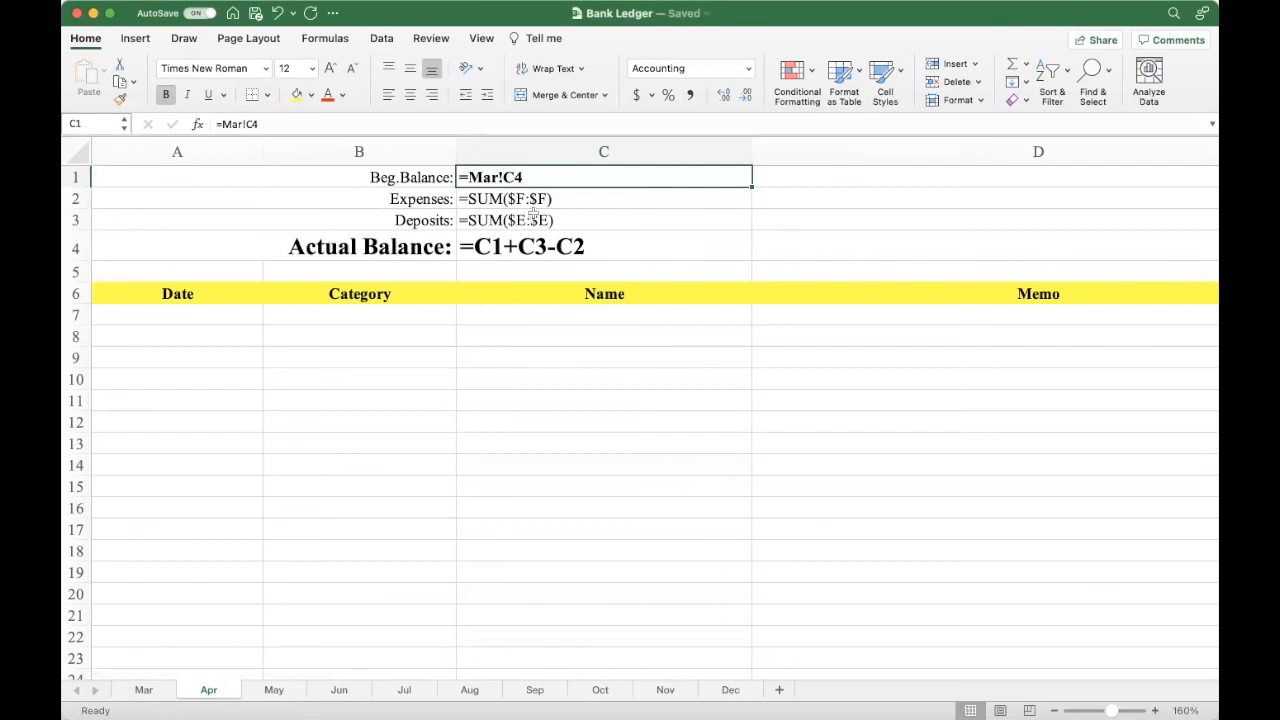
- Return to the Mar sheet, enlarge it to 180% and compare the summary cells as values and as formulas
{"action": "left_click", "coordinate": [143, 690]}
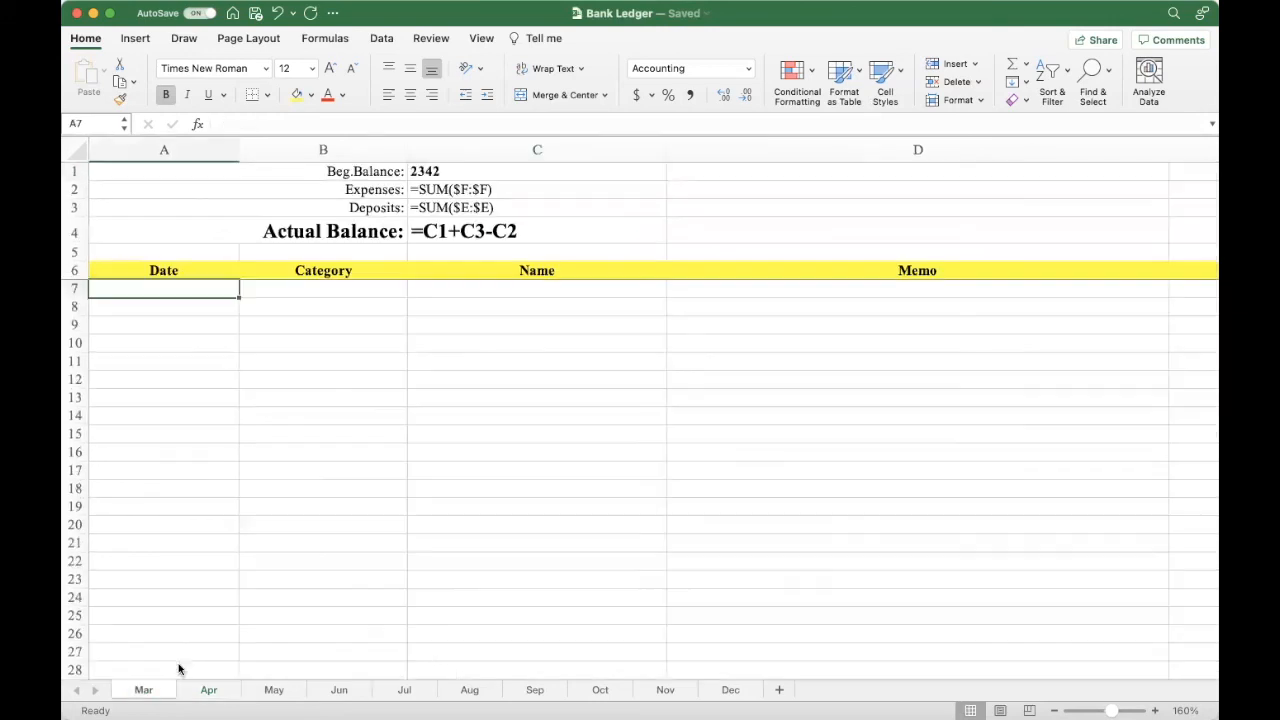
{"action": "left_click", "coordinate": [1155, 711]}
{"action": "left_click", "coordinate": [1155, 711]}
{"action": "left_click", "coordinate": [1155, 711]}
{"action": "left_click", "coordinate": [1155, 711]}
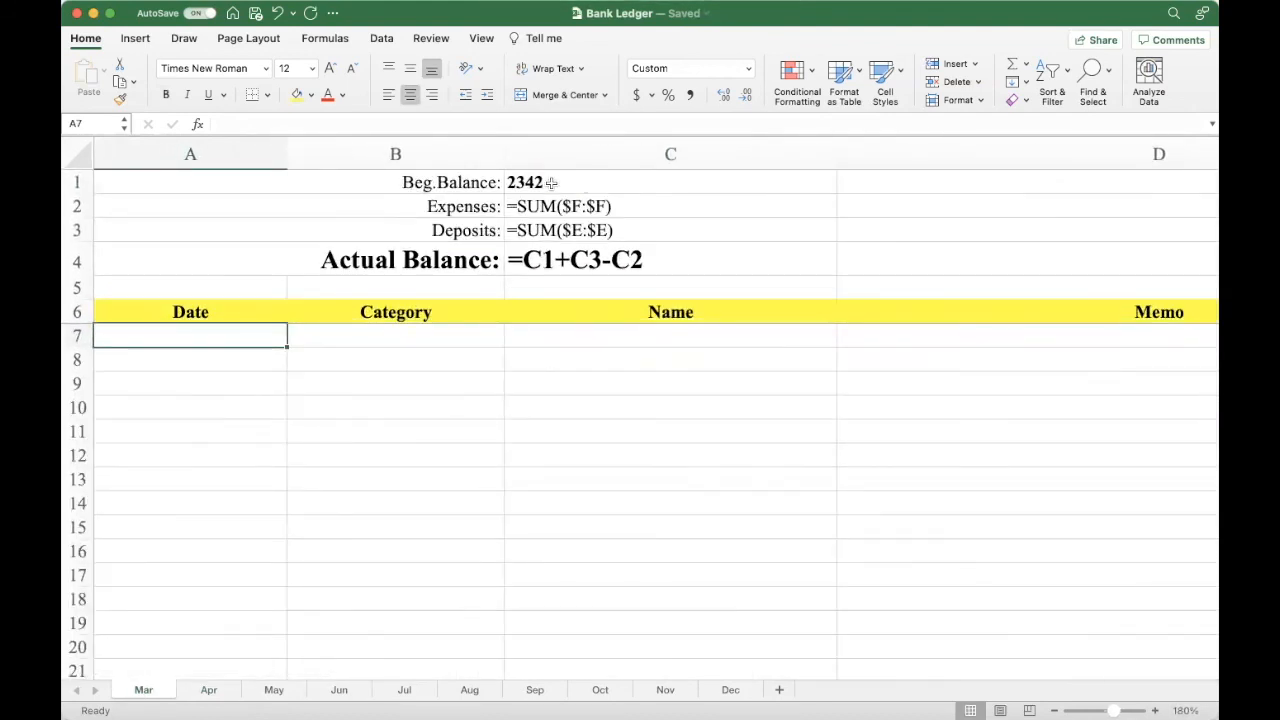
{"action": "key", "text": "ctrl+grave"}
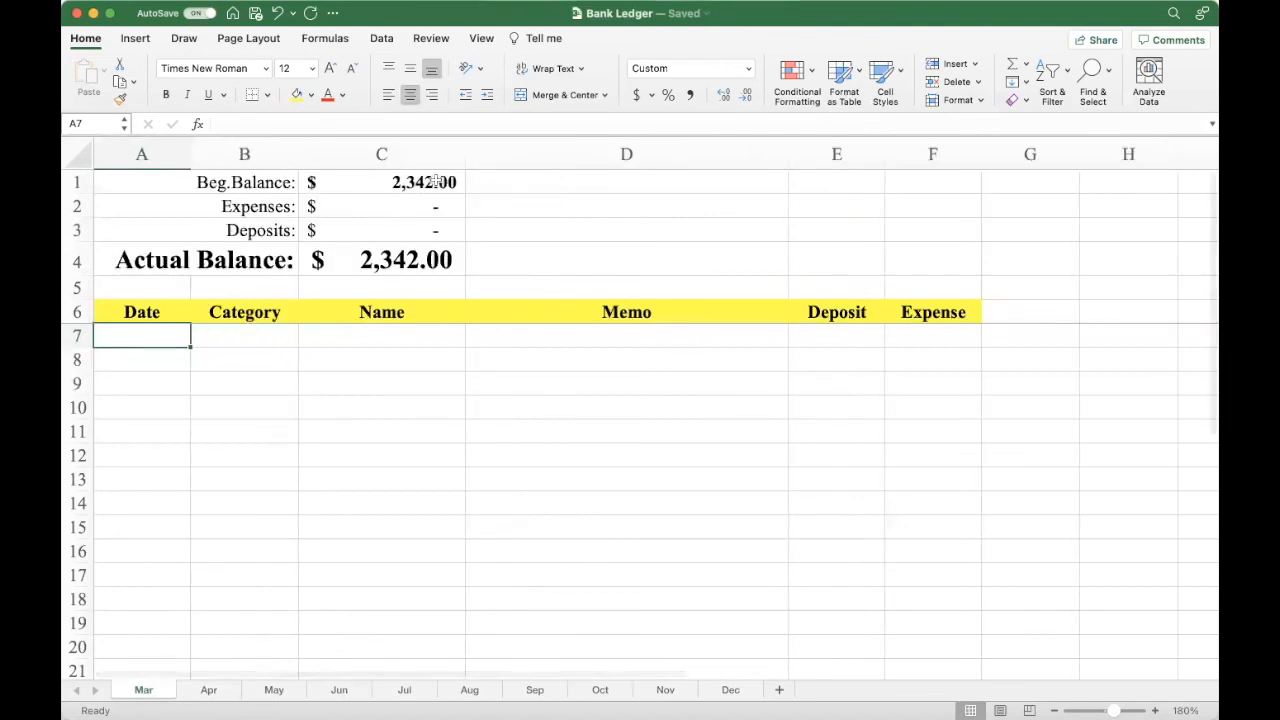
{"action": "key", "text": "ctrl+grave"}
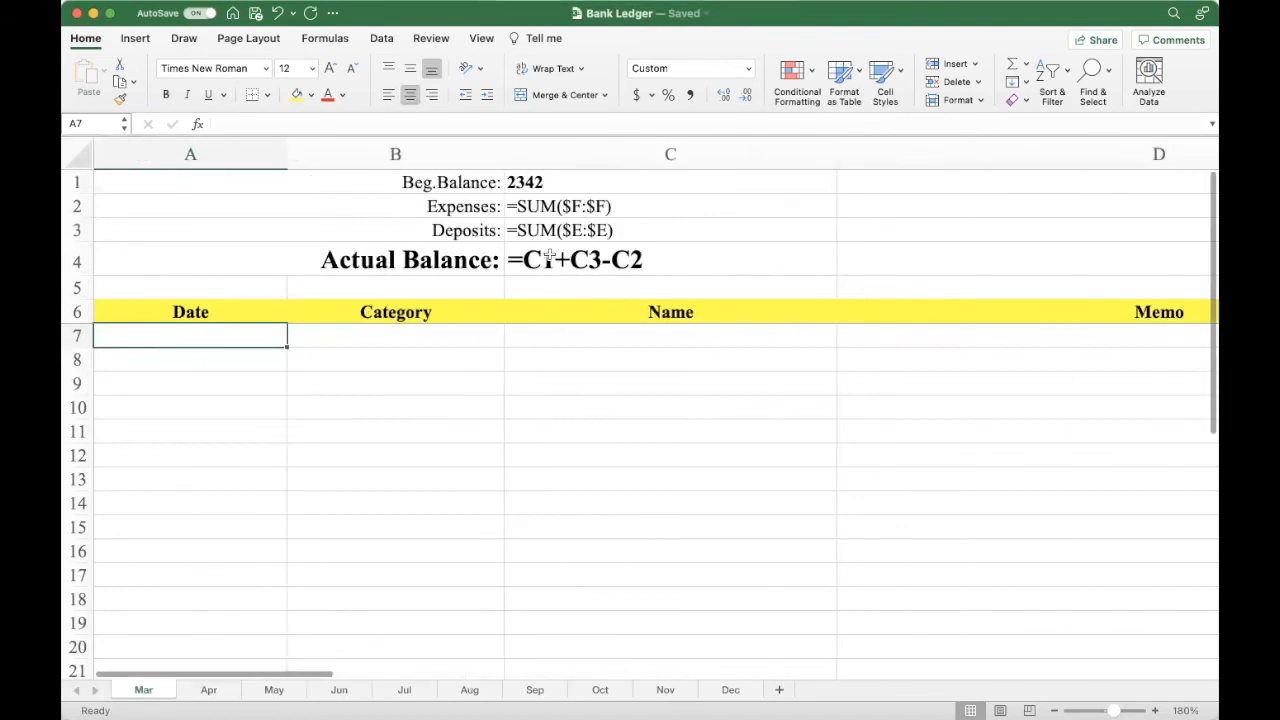